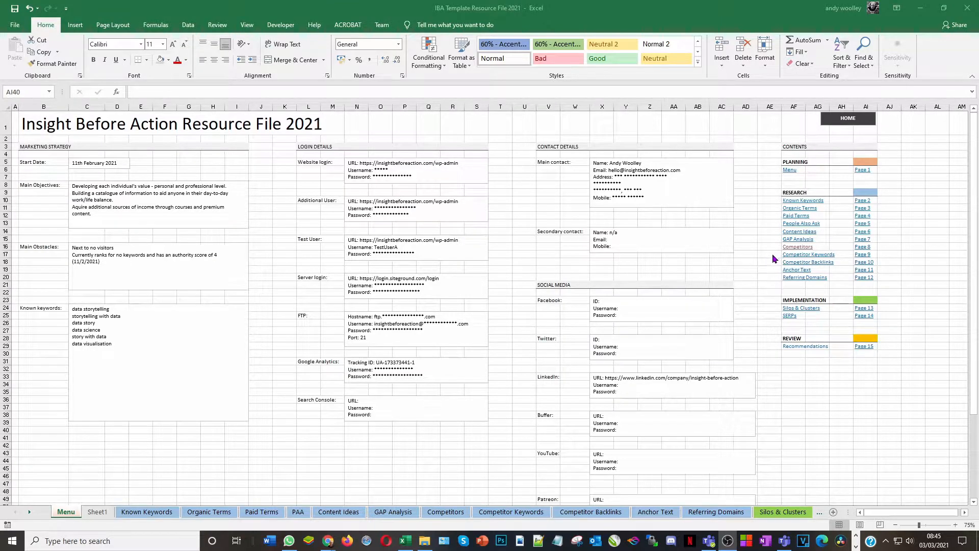
Open the Competitors sheet from the contents list and look through its domain list from beginning to end
{"action": "left_click", "coordinate": [792, 248]}
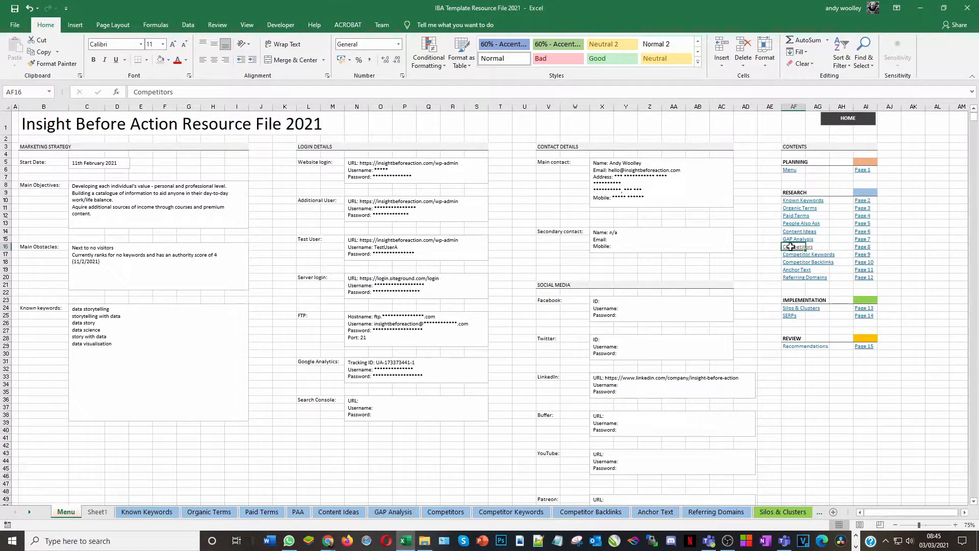
{"action": "left_click", "coordinate": [792, 249]}
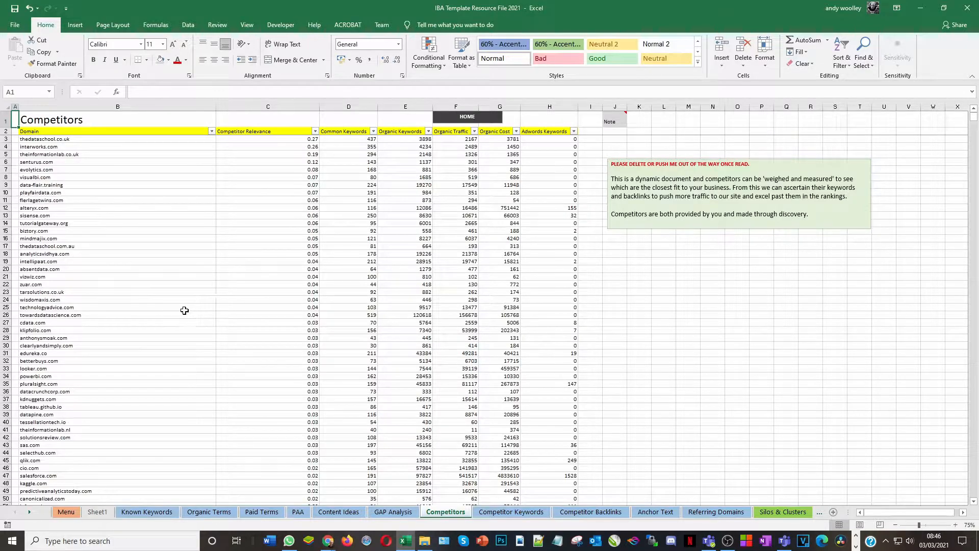
{"action": "left_click", "coordinate": [71, 138]}
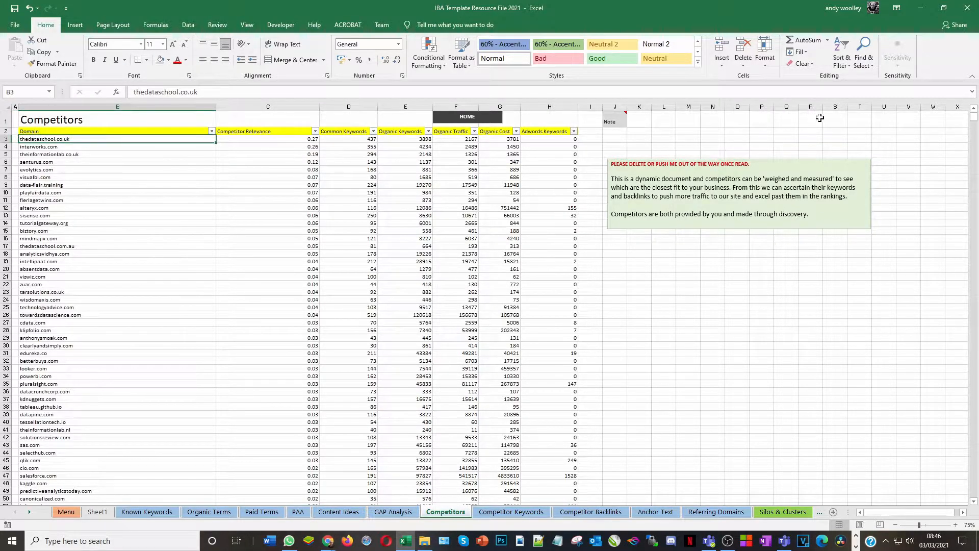
{"action": "left_click_drag", "start_coordinate": [973, 117], "coordinate": [976, 501]}
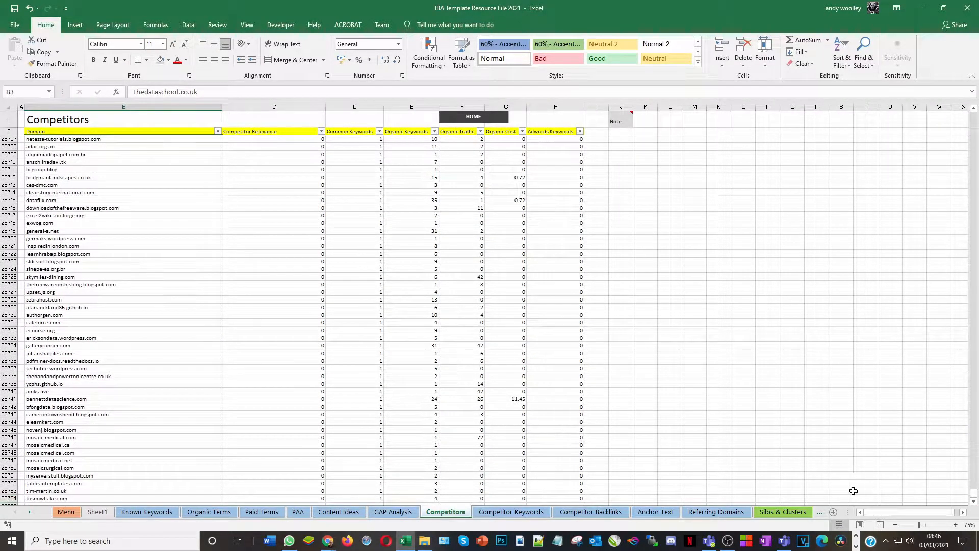
{"action": "left_click_drag", "start_coordinate": [974, 495], "coordinate": [960, 95]}
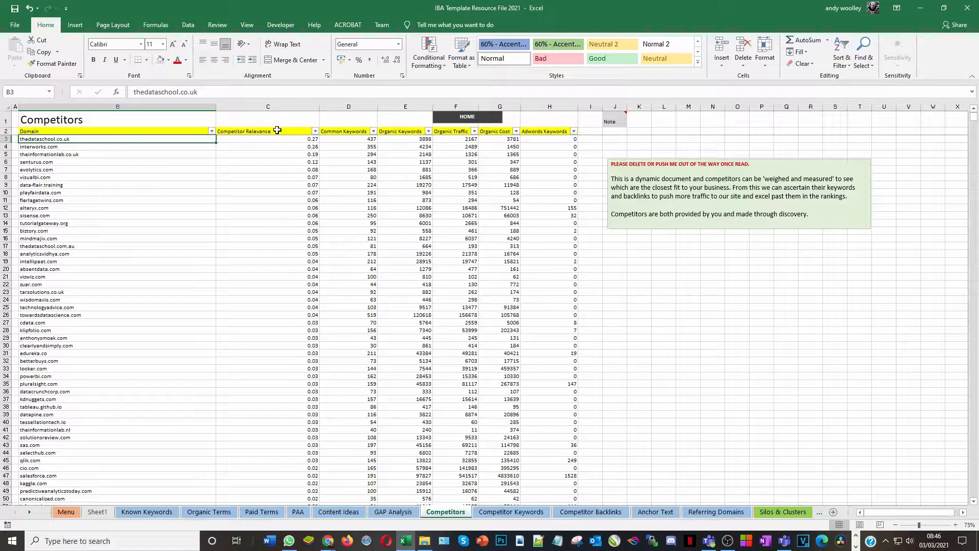
Sort the competitors by Competitor Relevance from largest to smallest and highlight the most relevant domains from datastory.ch to mindtools.com
{"action": "left_click", "coordinate": [315, 131]}
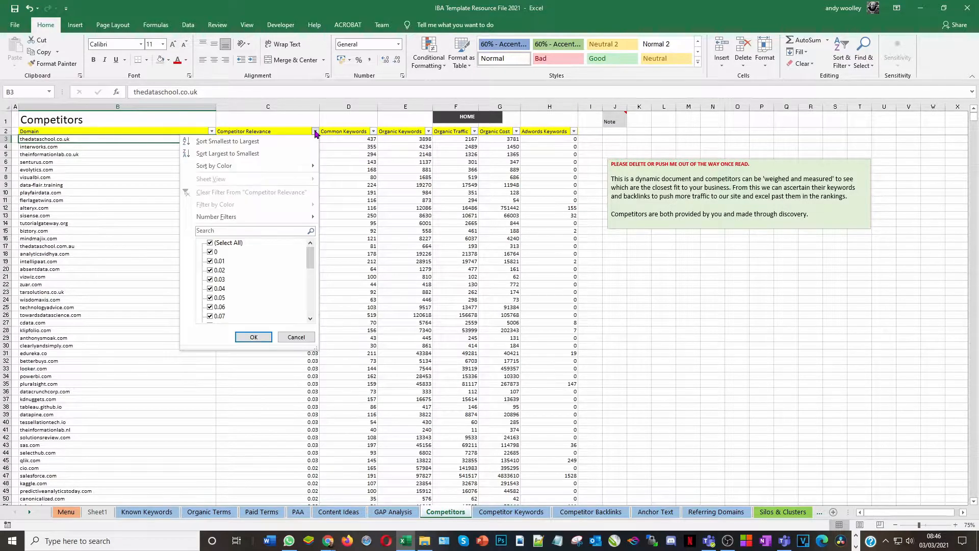
{"action": "left_click", "coordinate": [240, 153]}
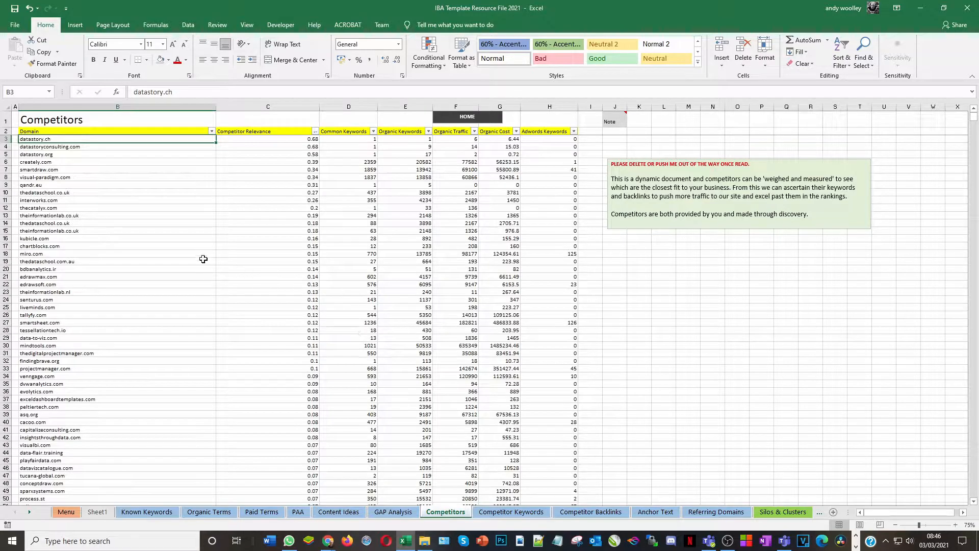
{"action": "left_click_drag", "start_coordinate": [77, 143], "coordinate": [65, 348]}
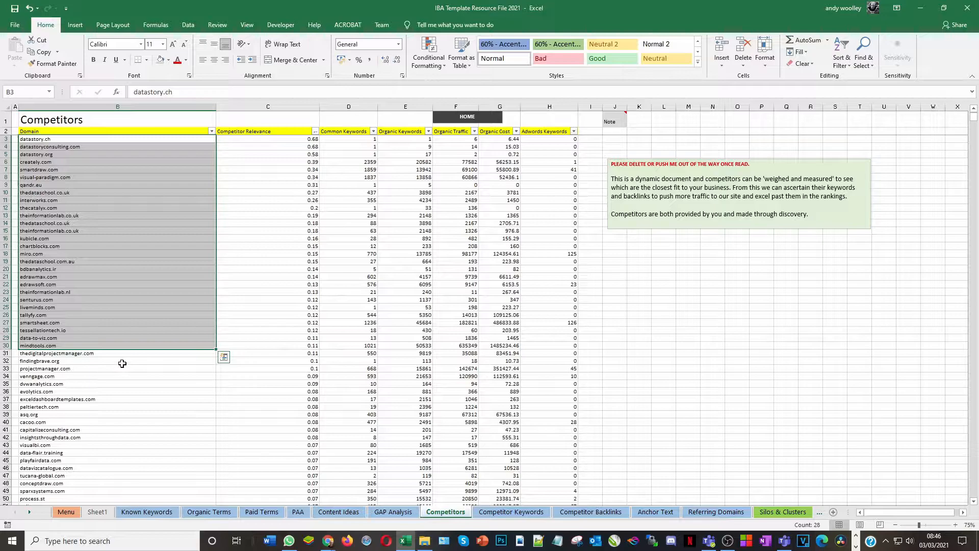
{"action": "left_click", "coordinate": [162, 390]}
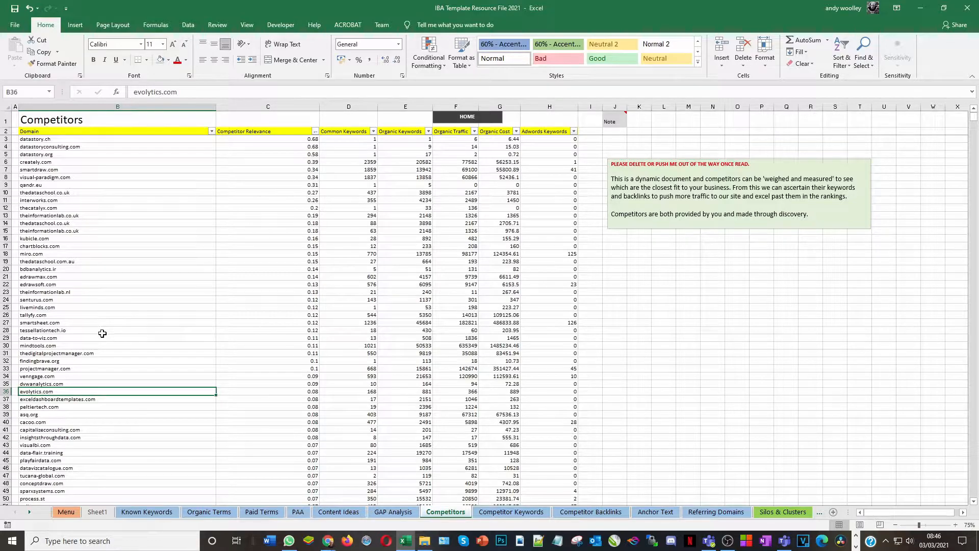
Search the Domain column's filter values for "story" and look through the matching domains
{"action": "left_click", "coordinate": [212, 131]}
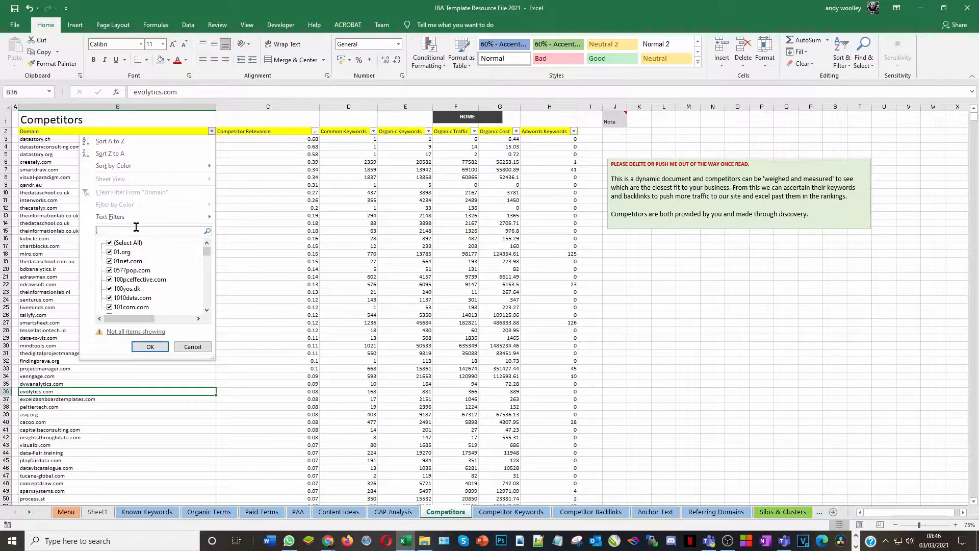
{"action": "type", "text": "story"}
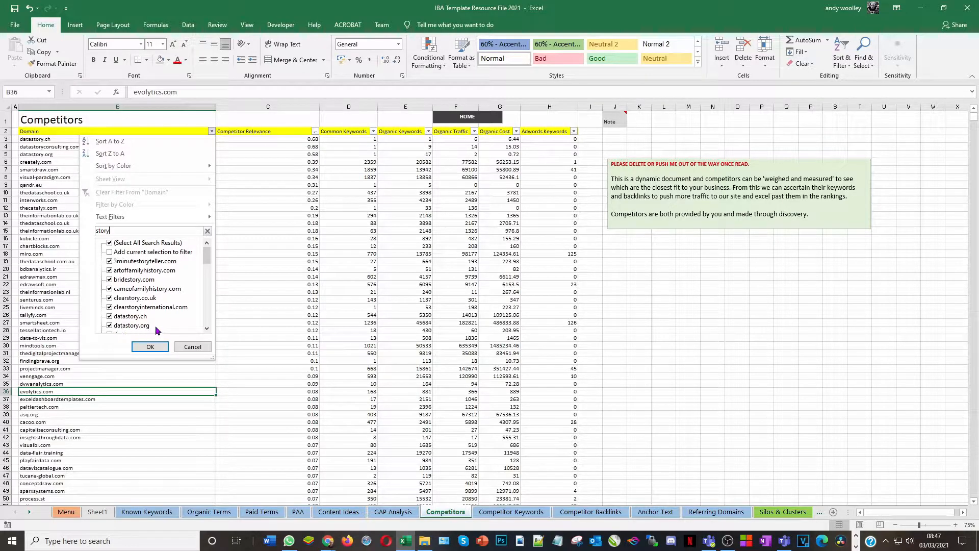
{"action": "left_click", "coordinate": [206, 328]}
{"action": "left_click", "coordinate": [207, 328]}
{"action": "left_click", "coordinate": [207, 328]}
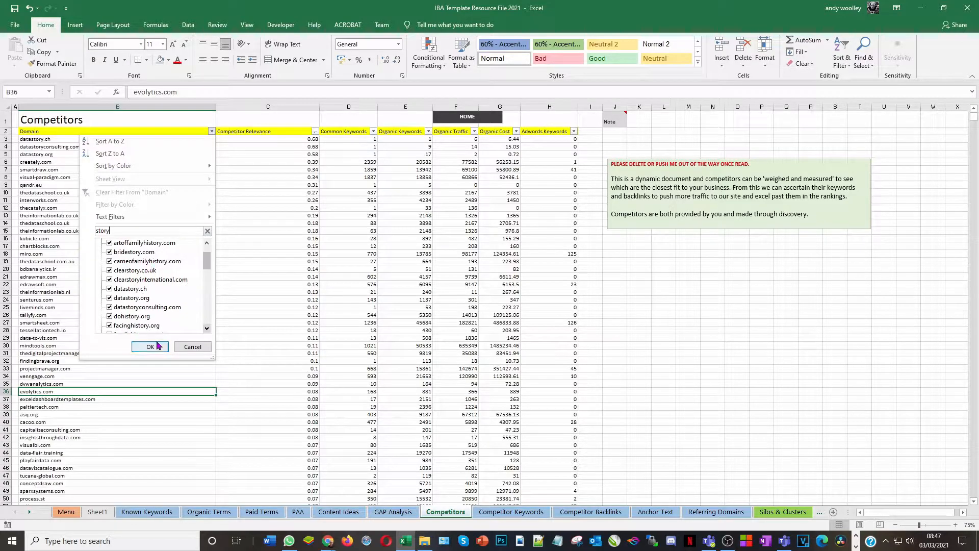
Filter the Domain column to domains containing "data"
{"action": "double_click", "coordinate": [117, 232]}
{"action": "type", "text": "data"}
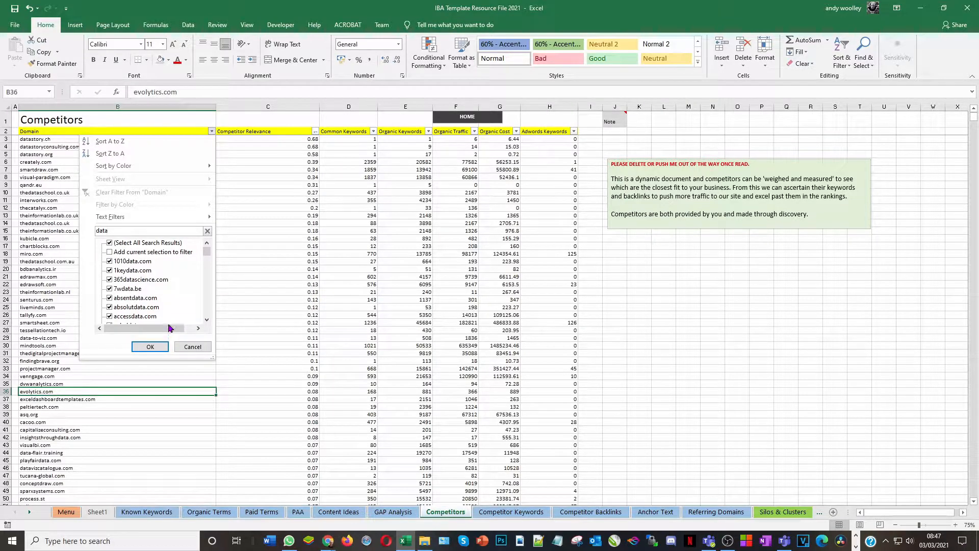
{"action": "left_click", "coordinate": [157, 346]}
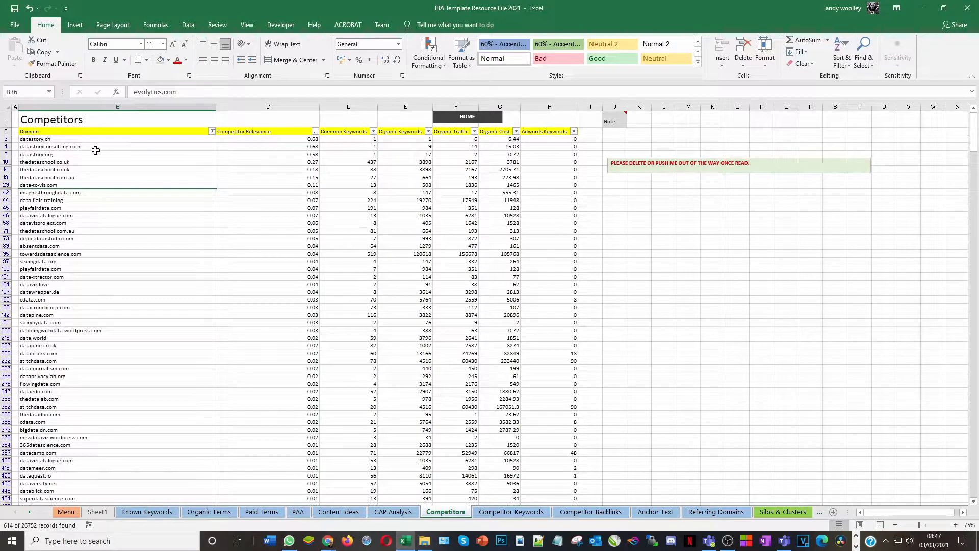
Highlight the first six domains of the filtered list, from datastory.ch to thedataschool.com.au, to review them
{"action": "left_click", "coordinate": [113, 199]}
{"action": "left_click", "coordinate": [49, 140]}
{"action": "left_click_drag", "start_coordinate": [49, 140], "coordinate": [53, 177]}
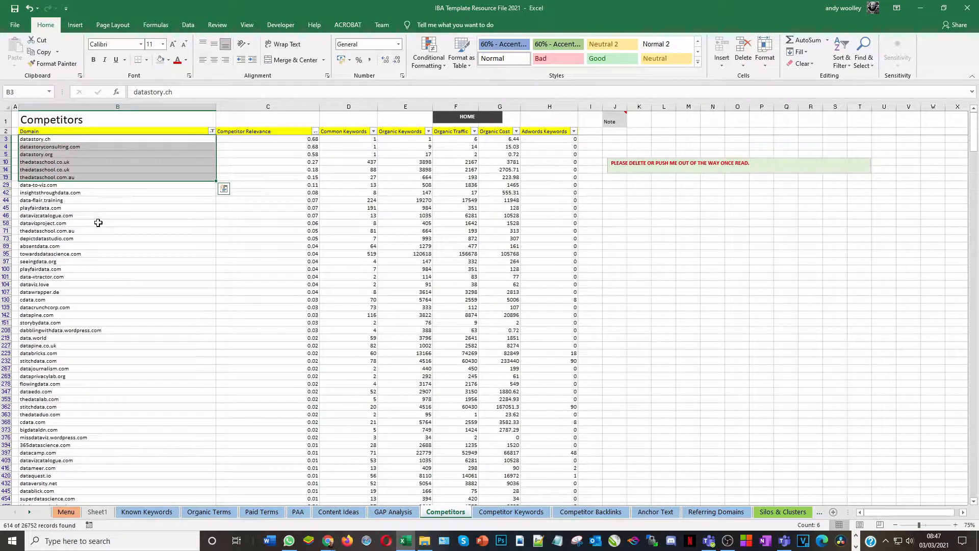
{"action": "left_click", "coordinate": [103, 221]}
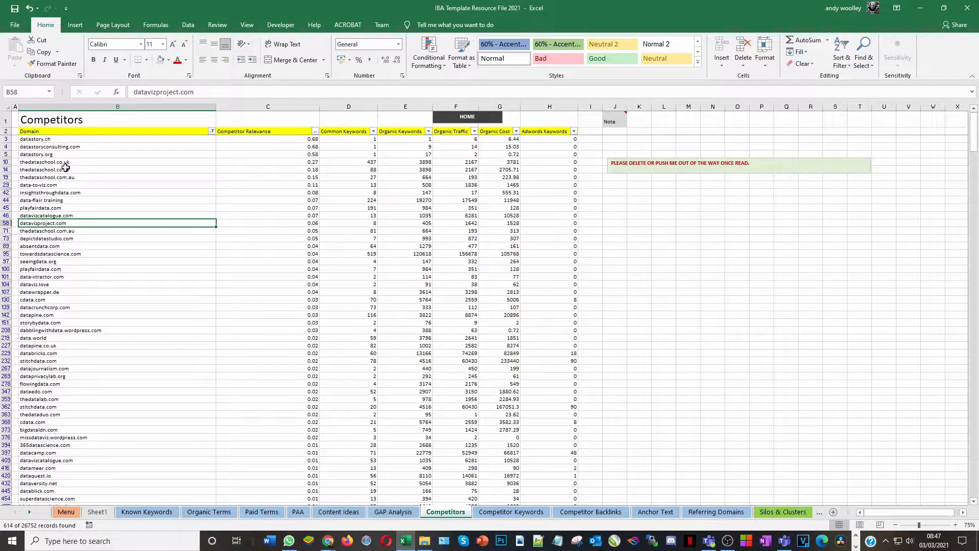
Copy the domain datastory.ch, switch to Semrush in Chrome, look the domain up and view its Organic Research report
{"action": "left_click", "coordinate": [51, 138]}
{"action": "key", "text": "ctrl+c"}
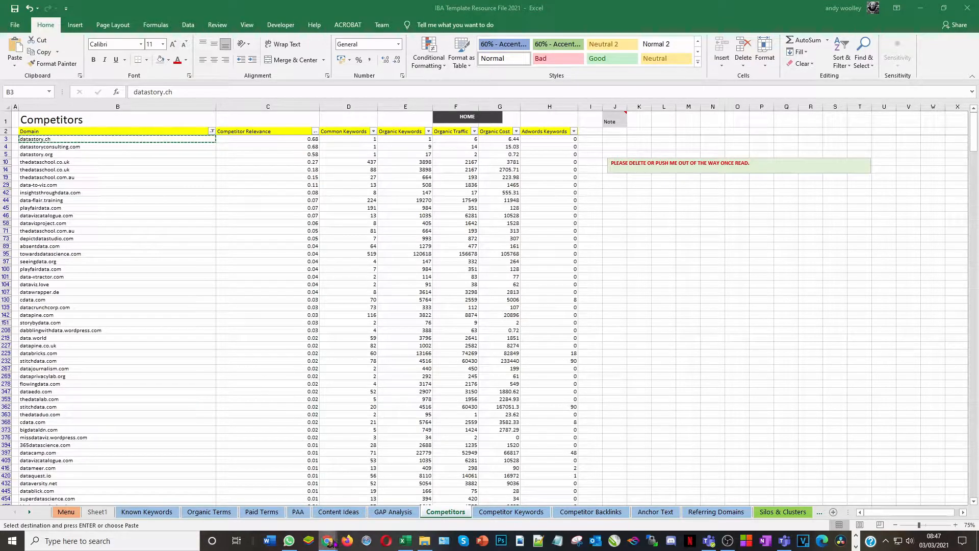
{"action": "mouse_move", "coordinate": [327, 540]}
{"action": "left_click", "coordinate": [354, 503]}
{"action": "left_click", "coordinate": [155, 15]}
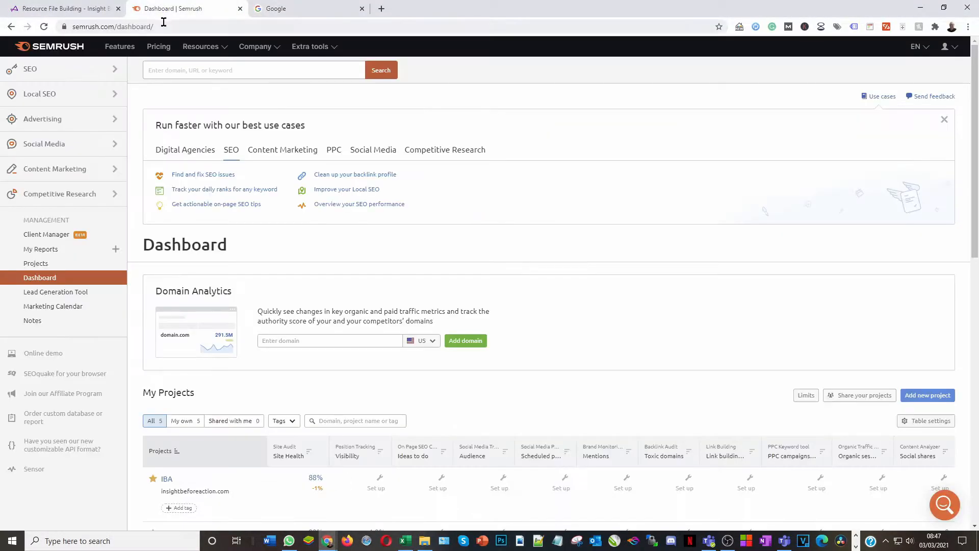
{"action": "left_click", "coordinate": [185, 68]}
{"action": "key", "text": "ctrl+v"}
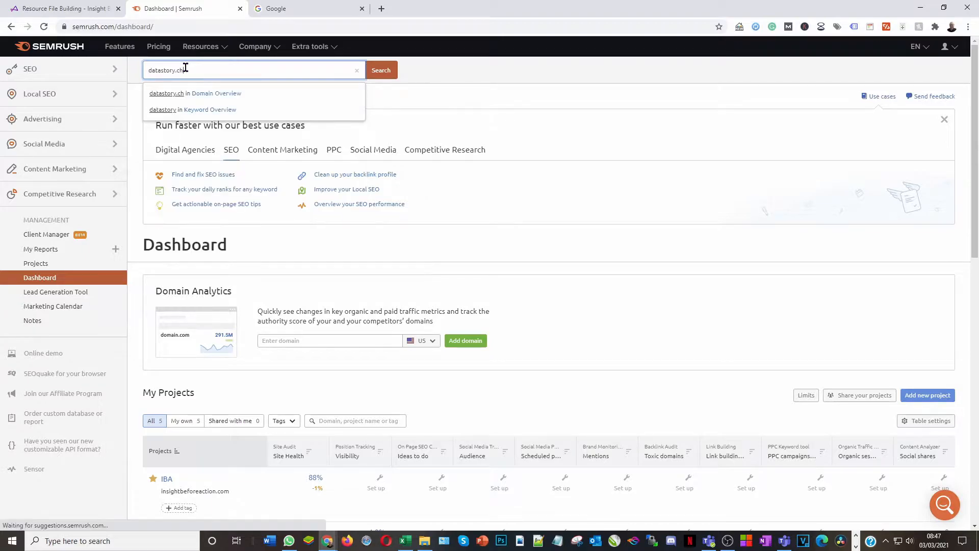
{"action": "key", "text": "Return"}
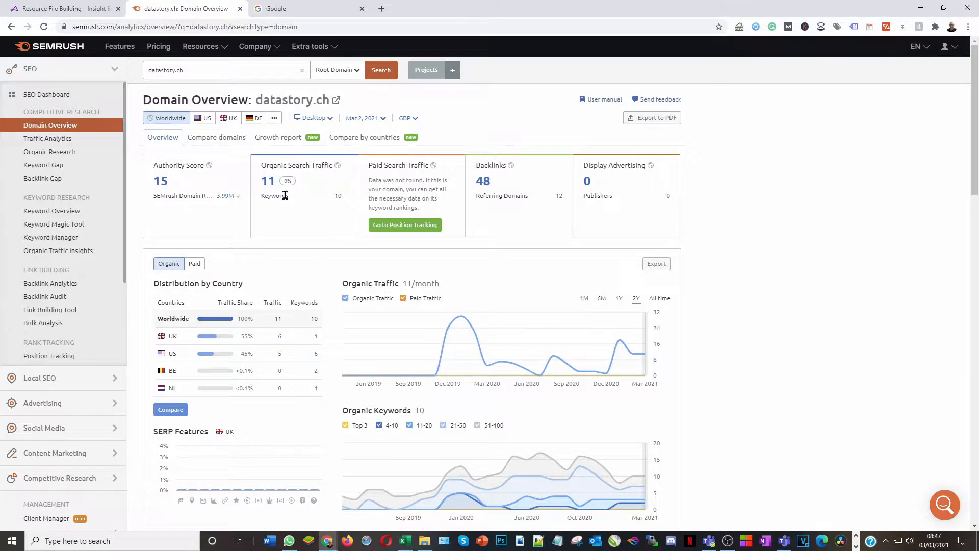
{"action": "left_click", "coordinate": [59, 153]}
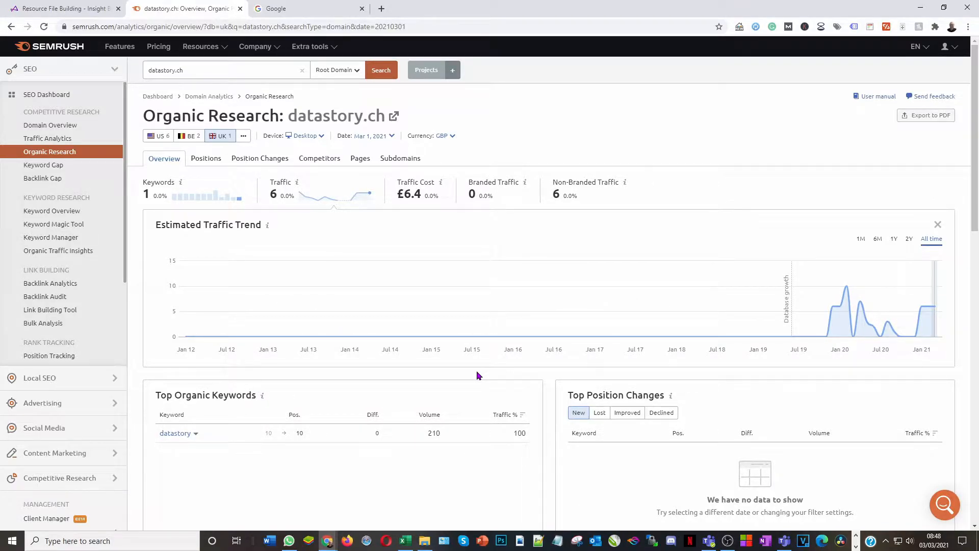
Switch back to the Excel workbook and sort the filtered competitors by Common Keywords from largest to smallest
{"action": "left_click", "coordinate": [406, 541]}
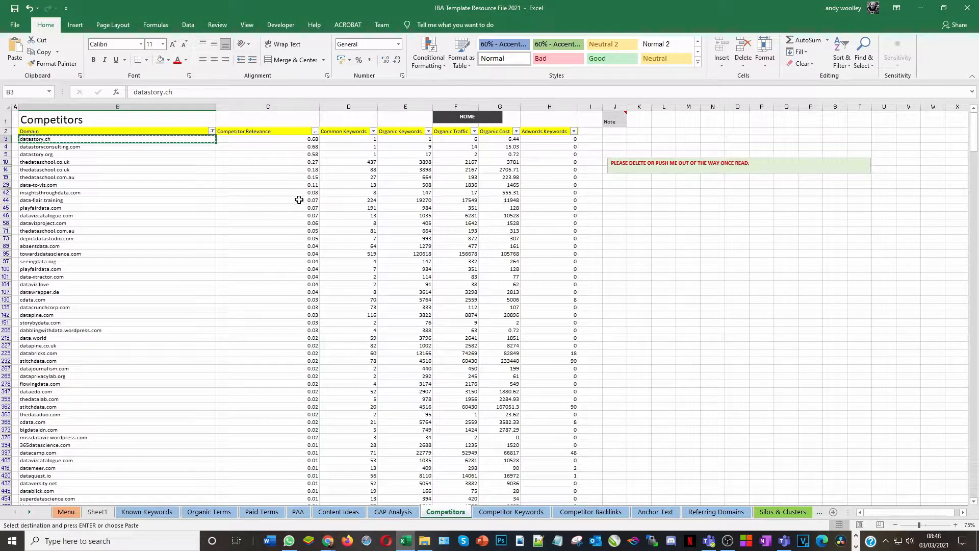
{"action": "left_click", "coordinate": [373, 132]}
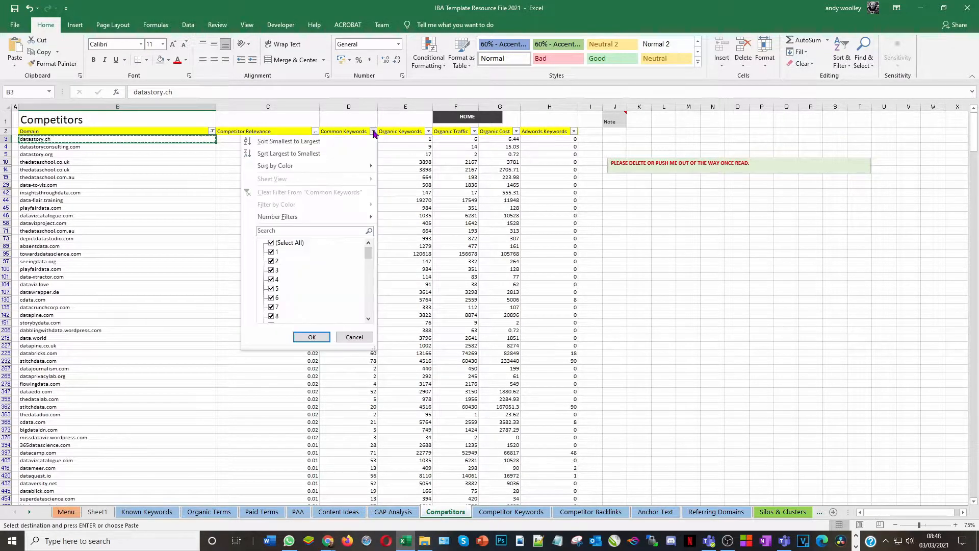
{"action": "left_click", "coordinate": [308, 153]}
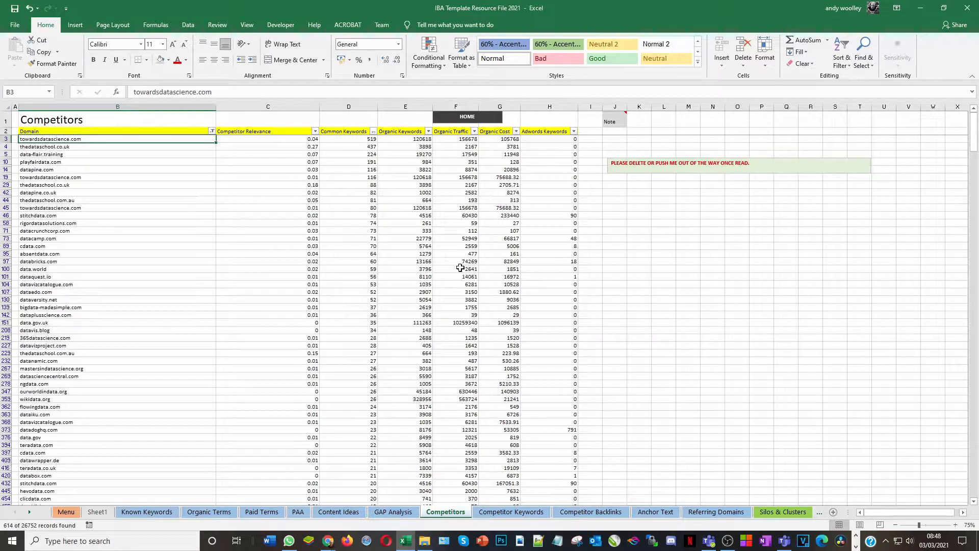
Try sorting the filtered competitors by Organic Traffic from largest to smallest, and undo that sort
{"action": "left_click", "coordinate": [474, 131]}
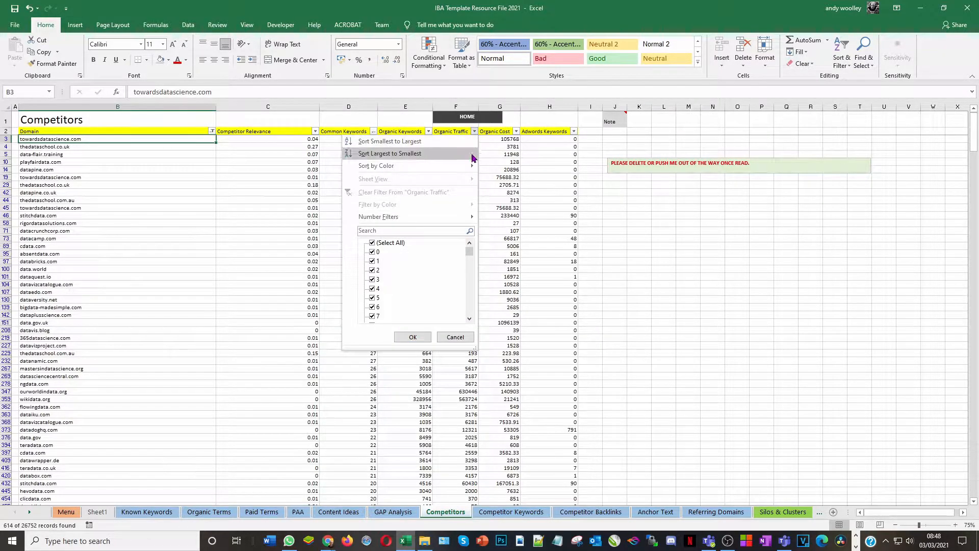
{"action": "left_click", "coordinate": [408, 153]}
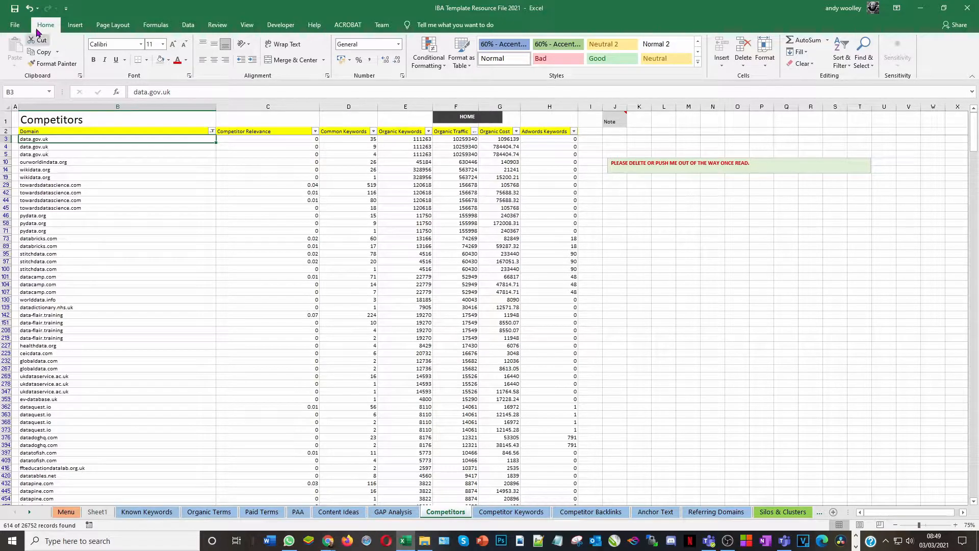
{"action": "left_click", "coordinate": [29, 8]}
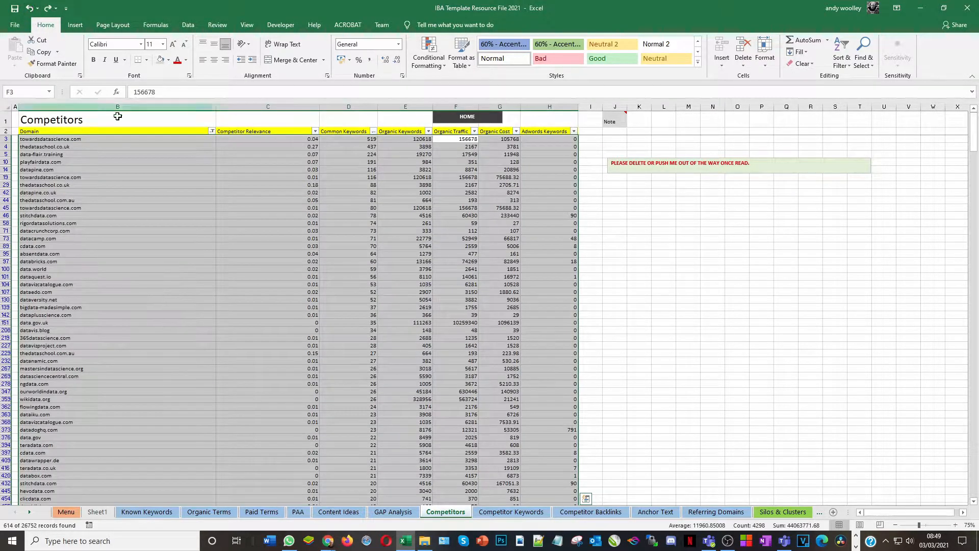
{"action": "left_click", "coordinate": [240, 186]}
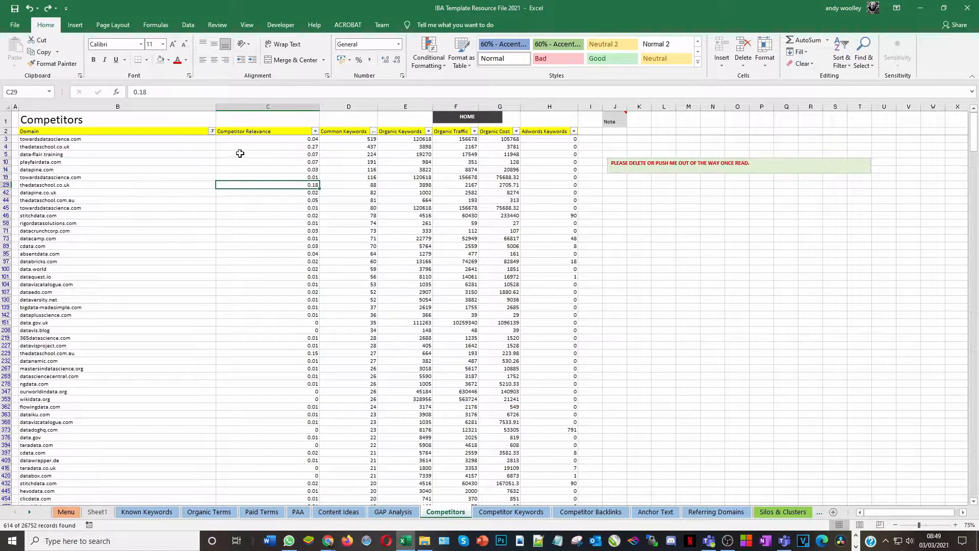
Copy the domain towardsdatascience.com, switch to Semrush in Chrome and look it up in Organic Research
{"action": "left_click", "coordinate": [71, 139]}
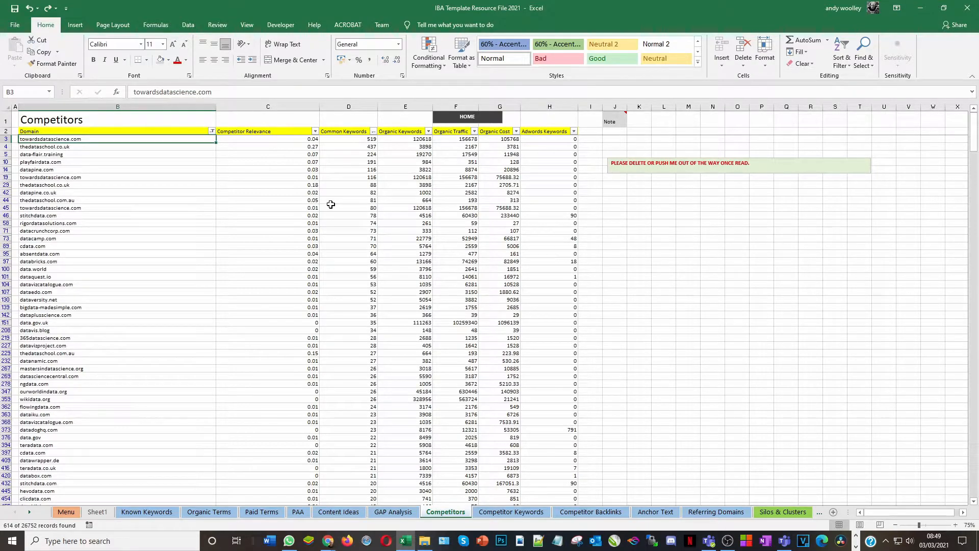
{"action": "key", "text": "ctrl+c"}
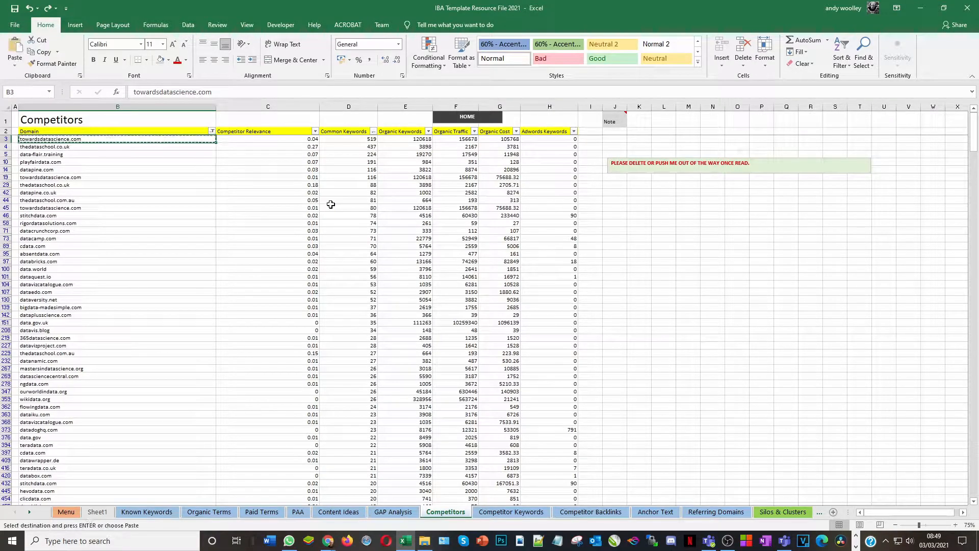
{"action": "mouse_move", "coordinate": [324, 545]}
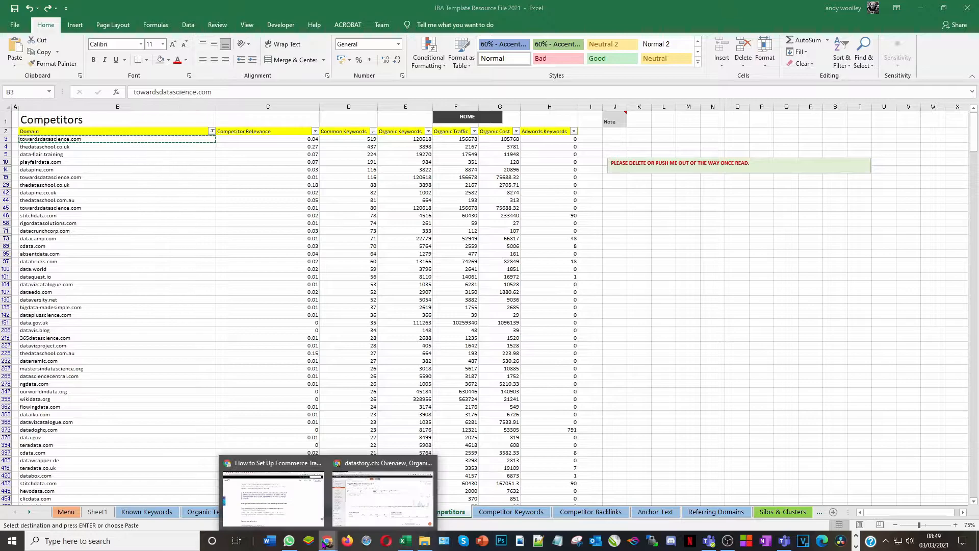
{"action": "left_click", "coordinate": [351, 512]}
{"action": "left_click", "coordinate": [211, 70]}
{"action": "key", "text": "ctrl+v"}
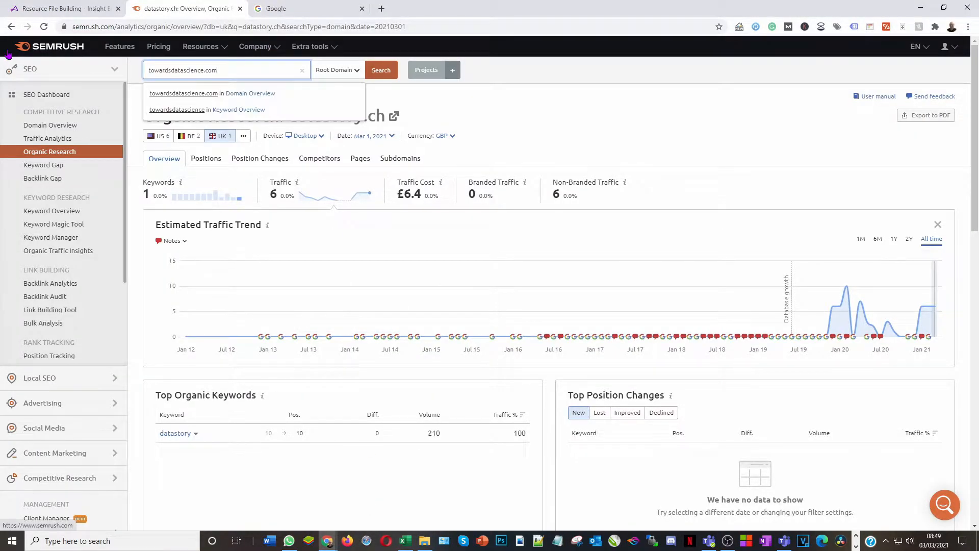
{"action": "key", "text": "Return"}
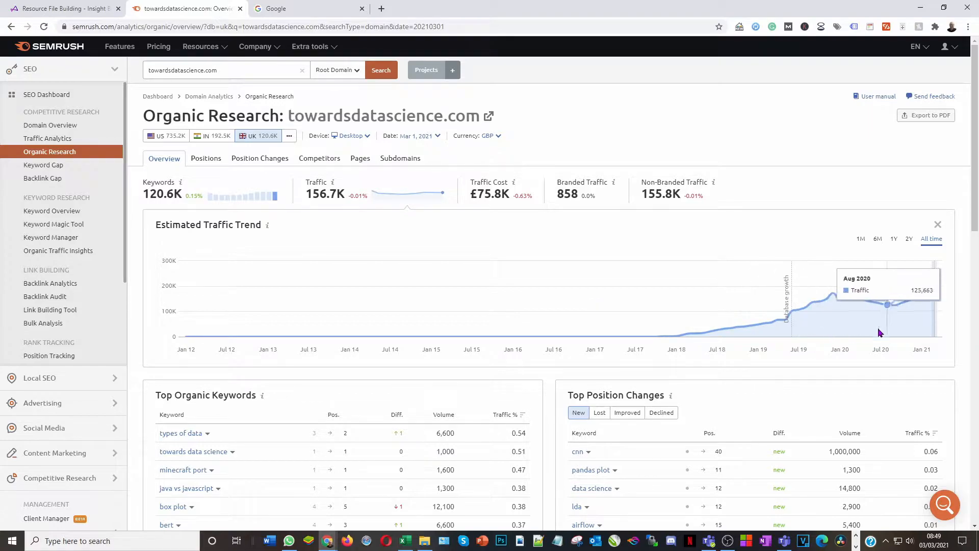
Examine the Positions report listing the organic search keywords of towardsdatascience.com
{"action": "left_click", "coordinate": [208, 160]}
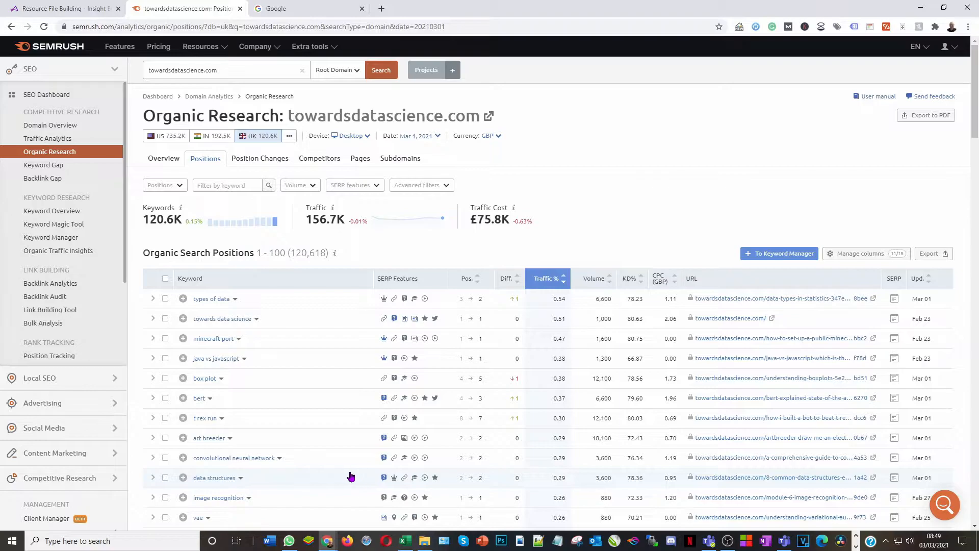
{"action": "scroll", "coordinate": [349, 475], "scroll_direction": "down", "scroll_amount": 4}
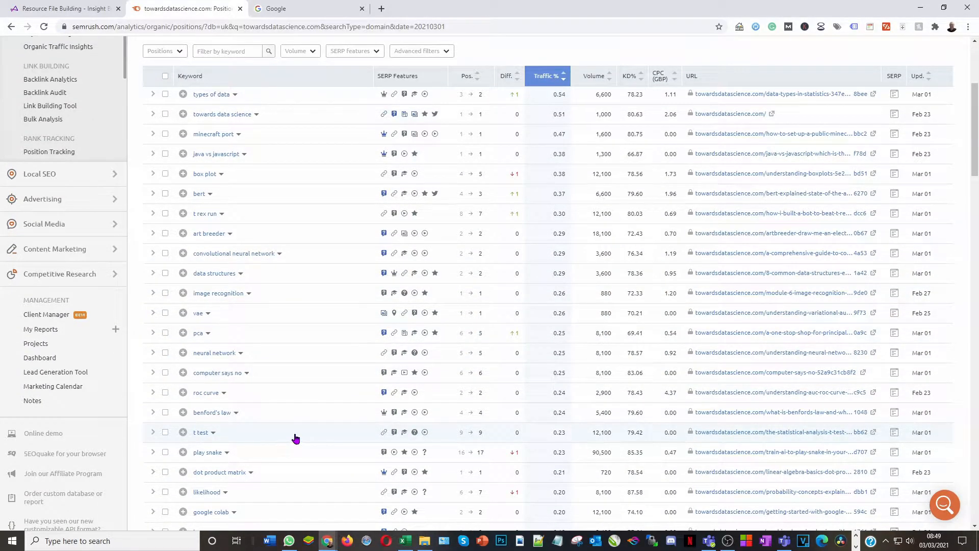
Export all organic search positions of towardsdatascience.com to an Excel file and open the exported workbook
{"action": "scroll", "coordinate": [296, 439], "scroll_direction": "up", "scroll_amount": 3}
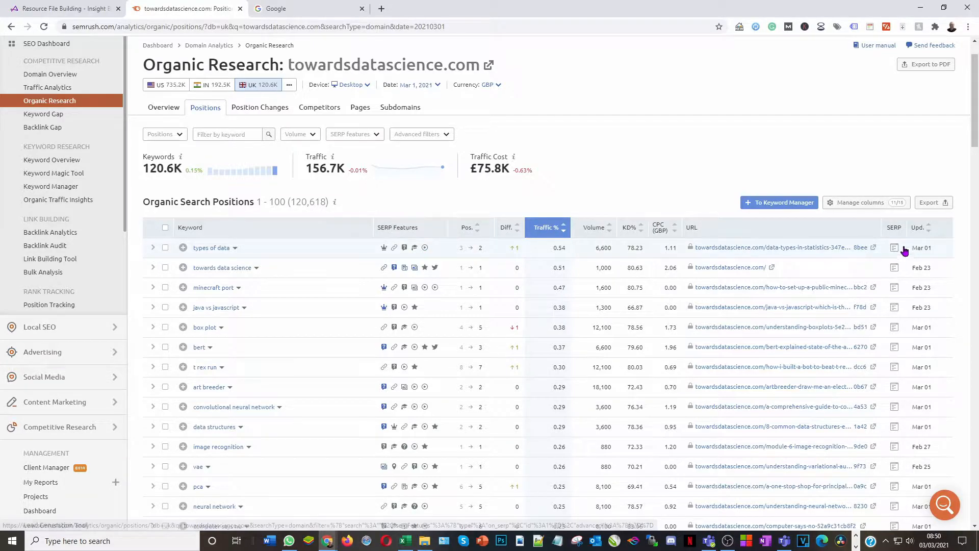
{"action": "left_click", "coordinate": [930, 203]}
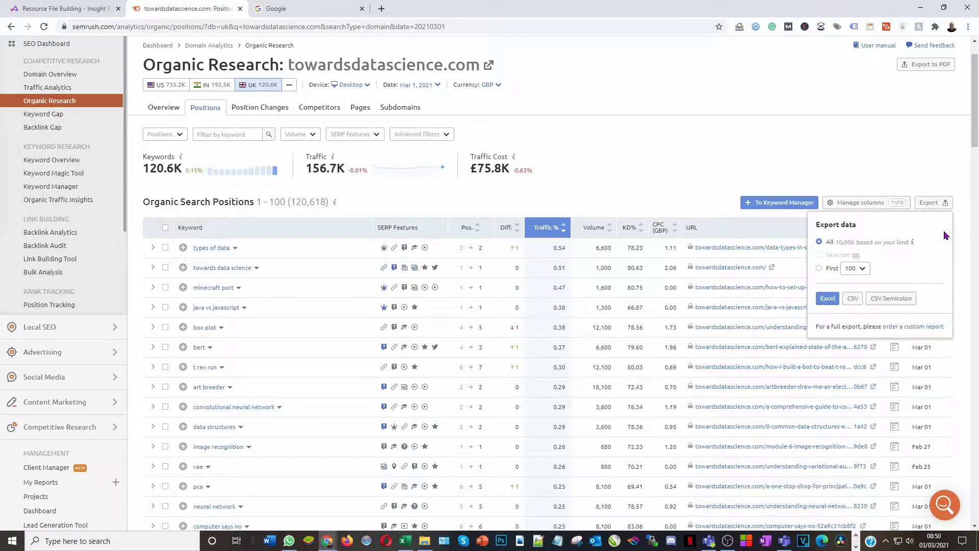
{"action": "left_click", "coordinate": [830, 300]}
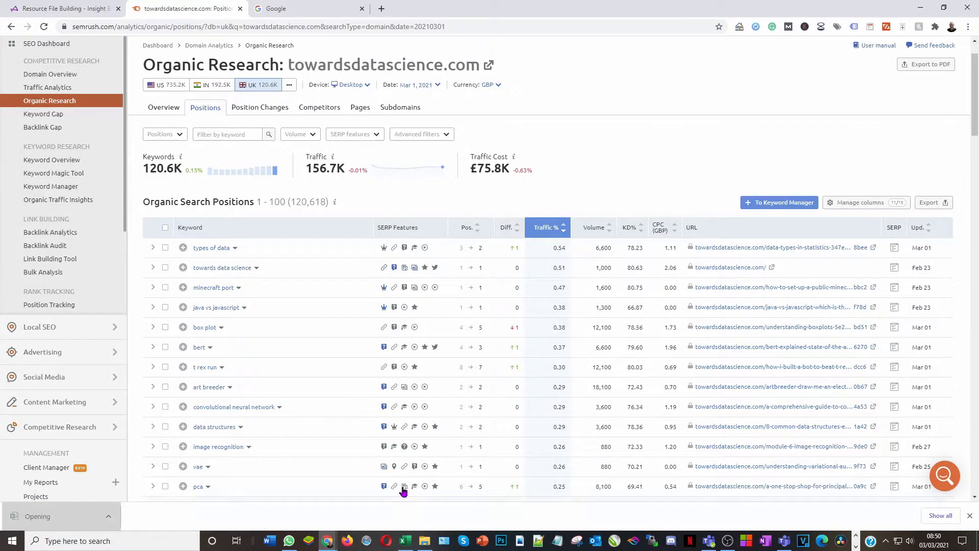
{"action": "left_click", "coordinate": [405, 541]}
{"action": "left_click", "coordinate": [689, 295]}
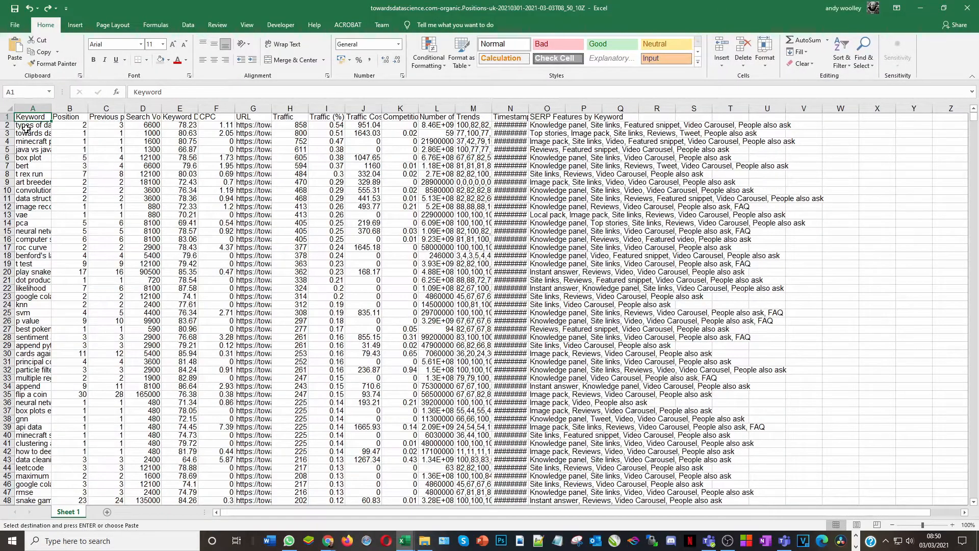
Copy all keyword rows below the header, from A2 to the last row of column O, in the towardsdatascience.com export
{"action": "left_click", "coordinate": [27, 127]}
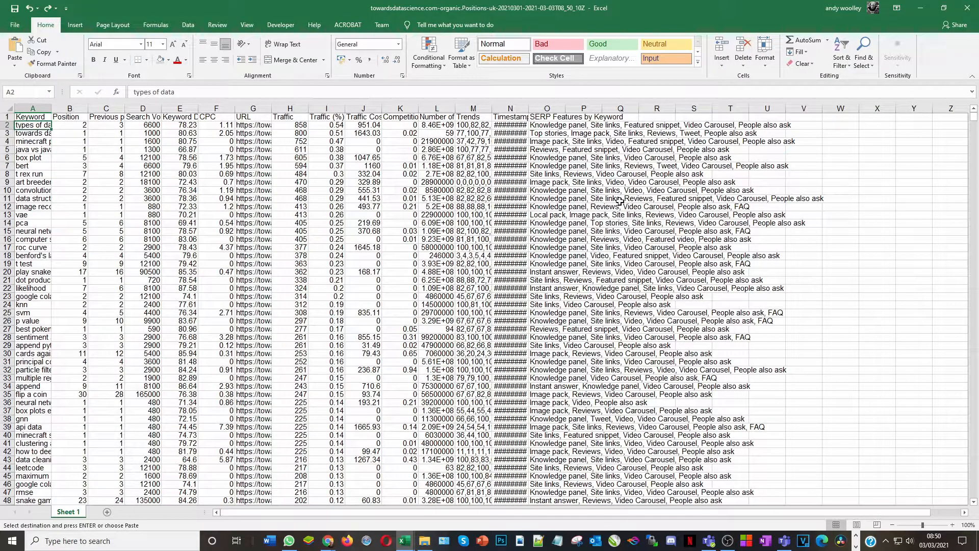
{"action": "left_click_drag", "start_coordinate": [974, 117], "coordinate": [974, 513]}
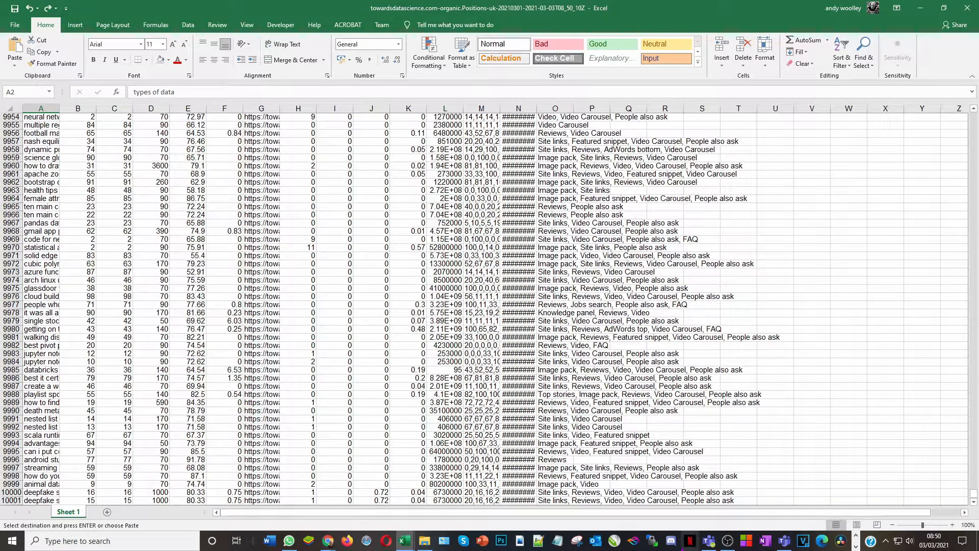
{"action": "left_click", "coordinate": [557, 500], "text": "shift"}
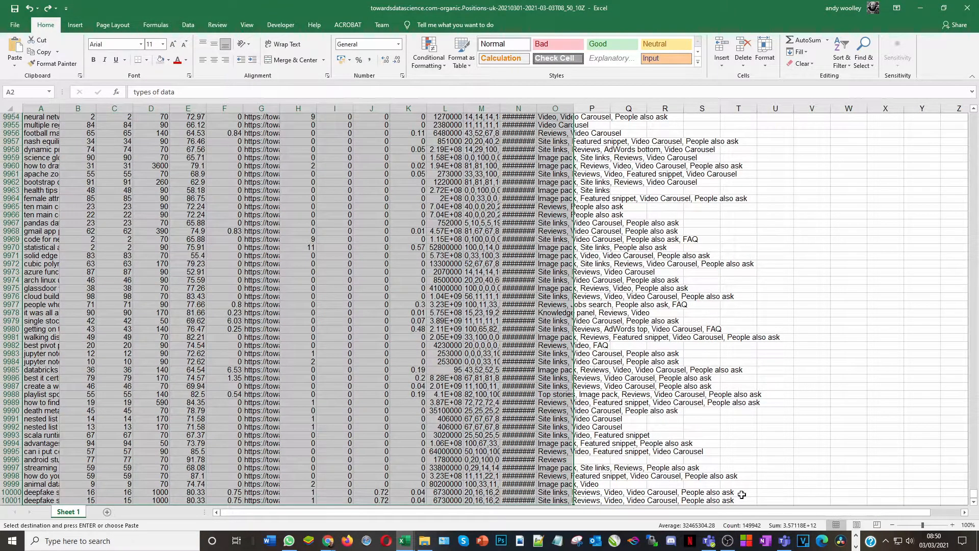
{"action": "left_click", "coordinate": [46, 53]}
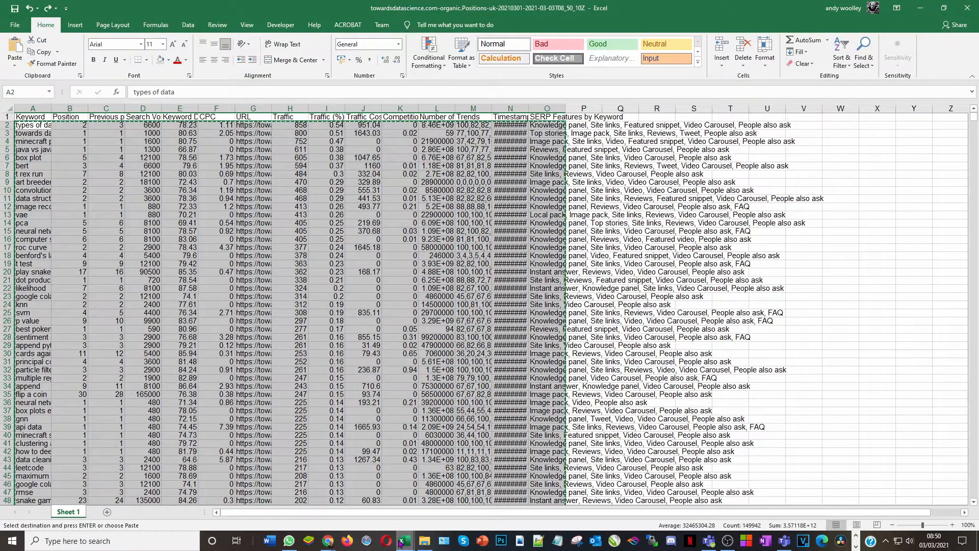
Switch to the IBA Template Resource File 2021 workbook, open the Competitor Keywords sheet and move the green instruction note clear of the table
{"action": "mouse_move", "coordinate": [400, 544]}
{"action": "left_click", "coordinate": [336, 511]}
{"action": "left_click", "coordinate": [486, 515]}
{"action": "left_click", "coordinate": [223, 168]}
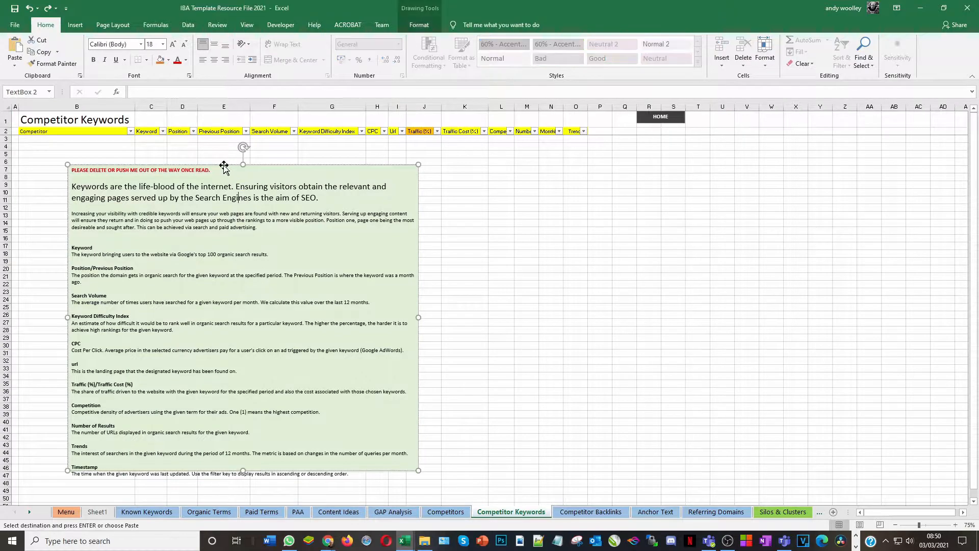
{"action": "left_click_drag", "start_coordinate": [222, 168], "coordinate": [829, 160]}
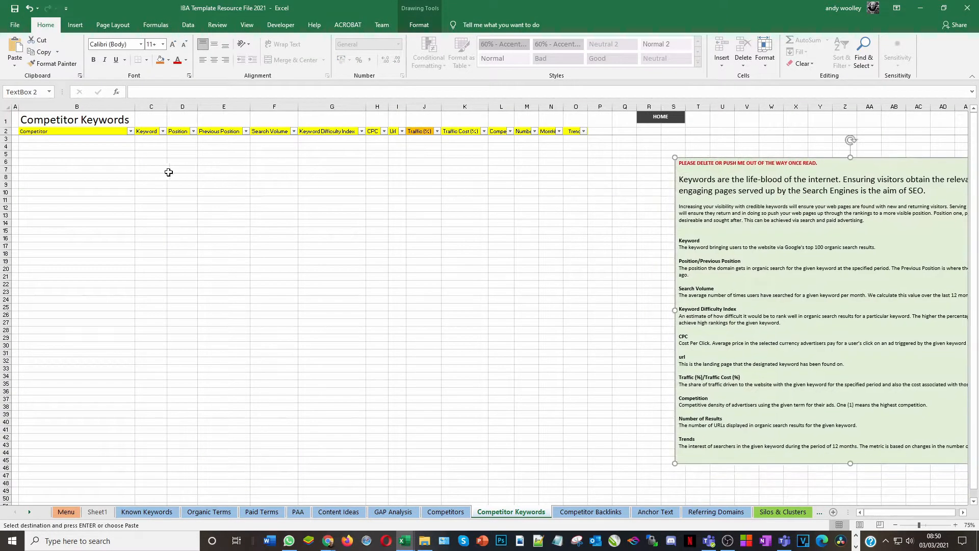
Paste the copied keyword rows into the Competitor Keywords sheet starting at cell C3, under the Keyword header
{"action": "left_click", "coordinate": [60, 140]}
{"action": "left_click", "coordinate": [155, 139]}
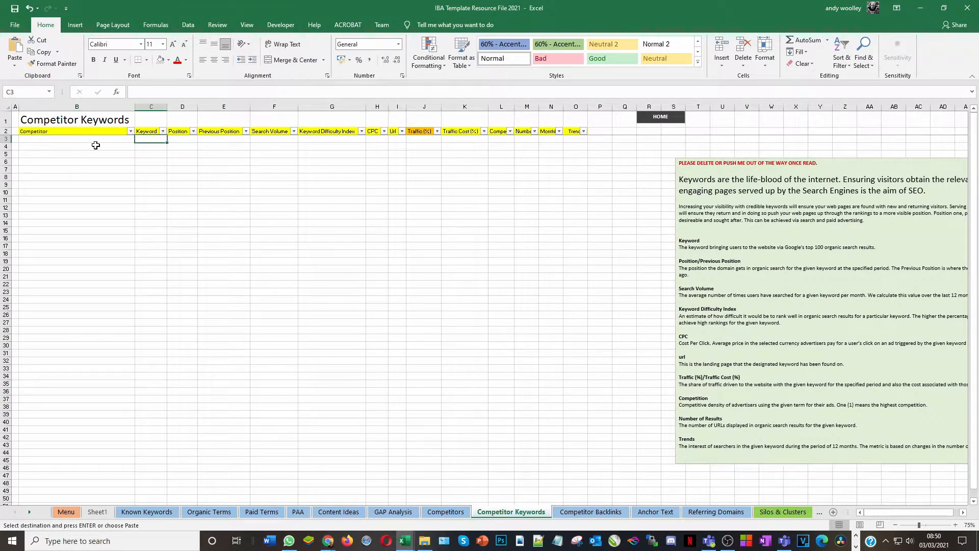
{"action": "key", "text": "ctrl+v"}
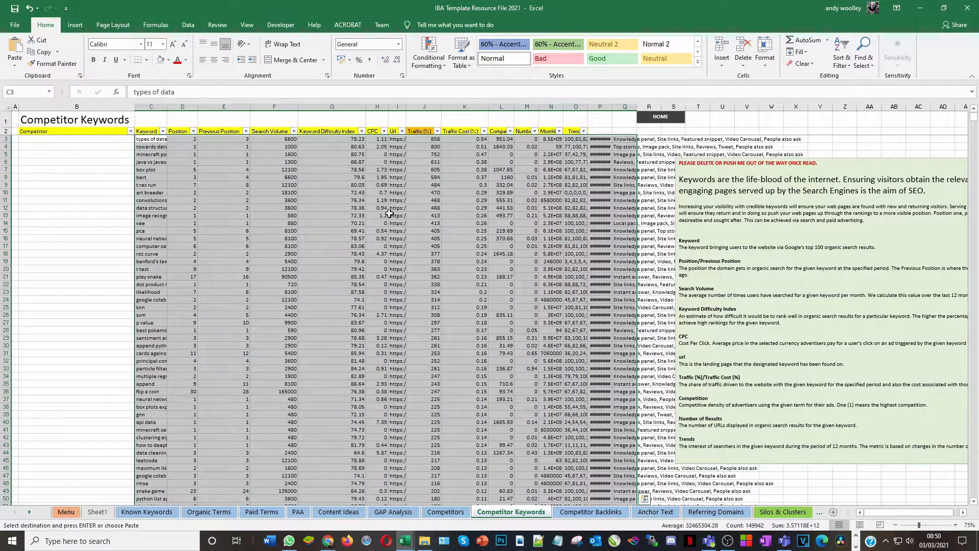
Autofit column P to show its dates, and add the headers Date stamp in P2 and SERP features in Q2
{"action": "left_click", "coordinate": [605, 131]}
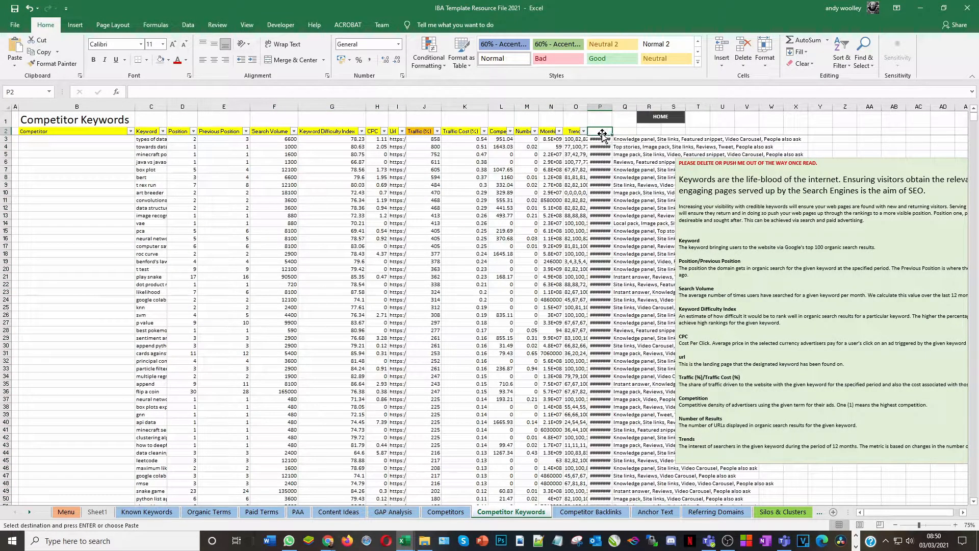
{"action": "double_click", "coordinate": [612, 107]}
{"action": "left_click", "coordinate": [636, 132]}
{"action": "left_click", "coordinate": [605, 130]}
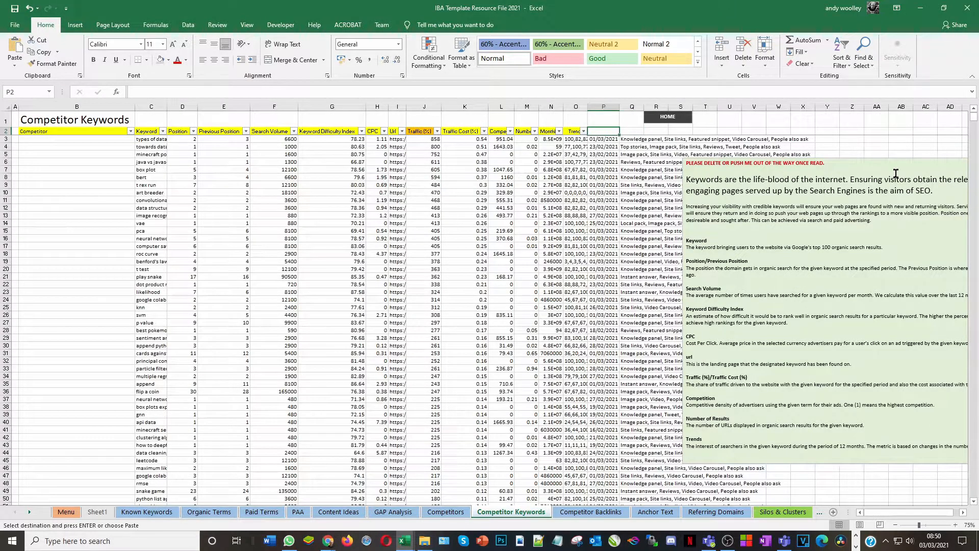
{"action": "type", "text": "Date stamp"}
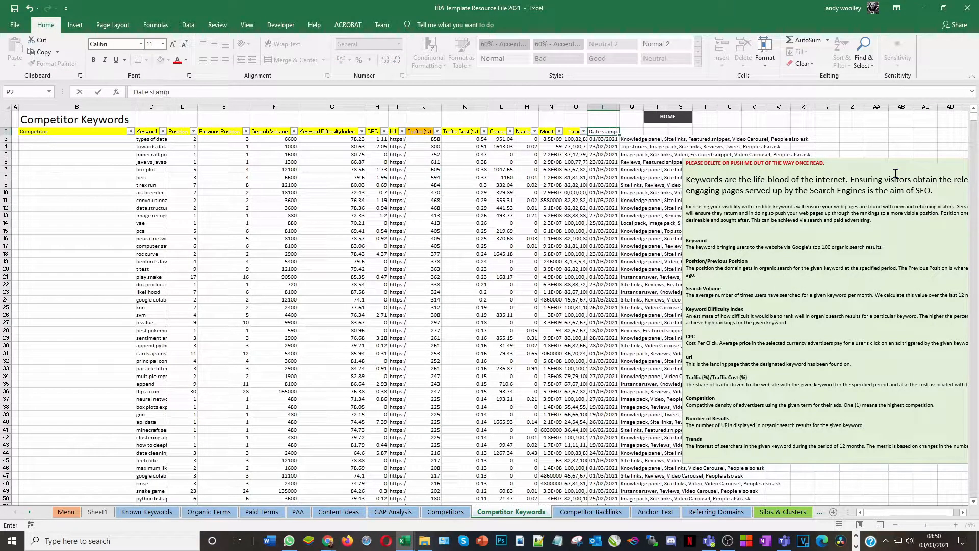
{"action": "key", "text": "Tab"}
{"action": "type", "text": "SE"}
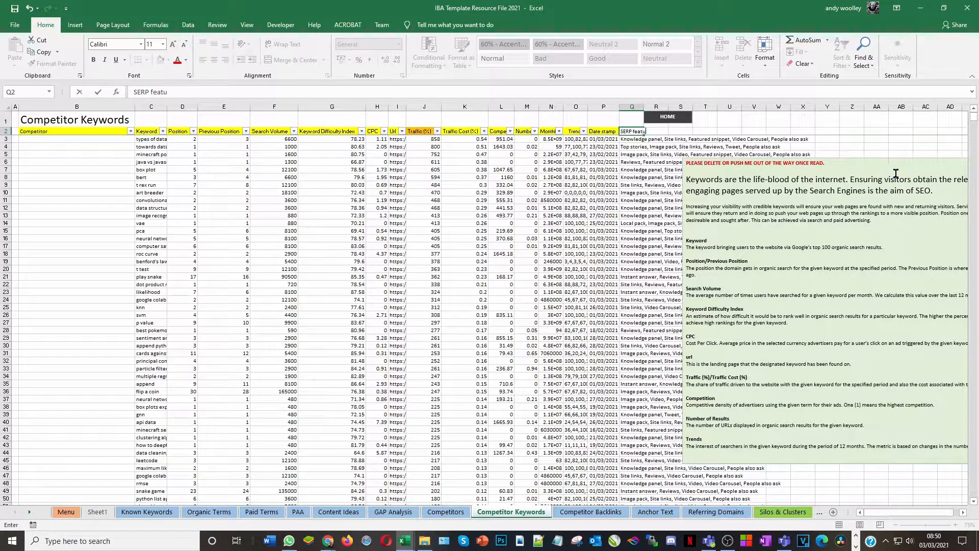
{"action": "type", "text": "RP features"}
{"action": "left_click", "coordinate": [759, 118]}
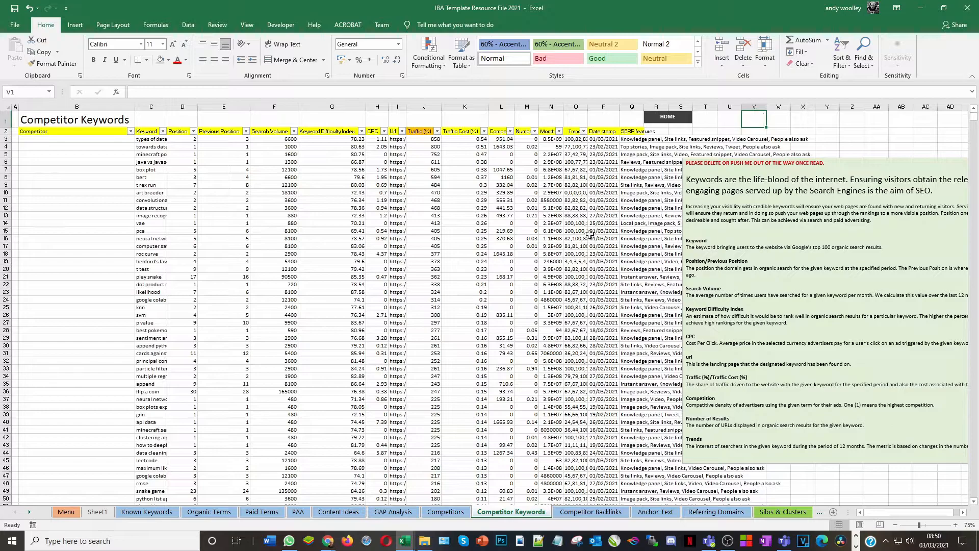
Enter Towards Data Science as the competitor in B3, fill it down all pasted keyword rows and check the end of the list
{"action": "left_click", "coordinate": [53, 138]}
{"action": "left_click", "coordinate": [445, 512]}
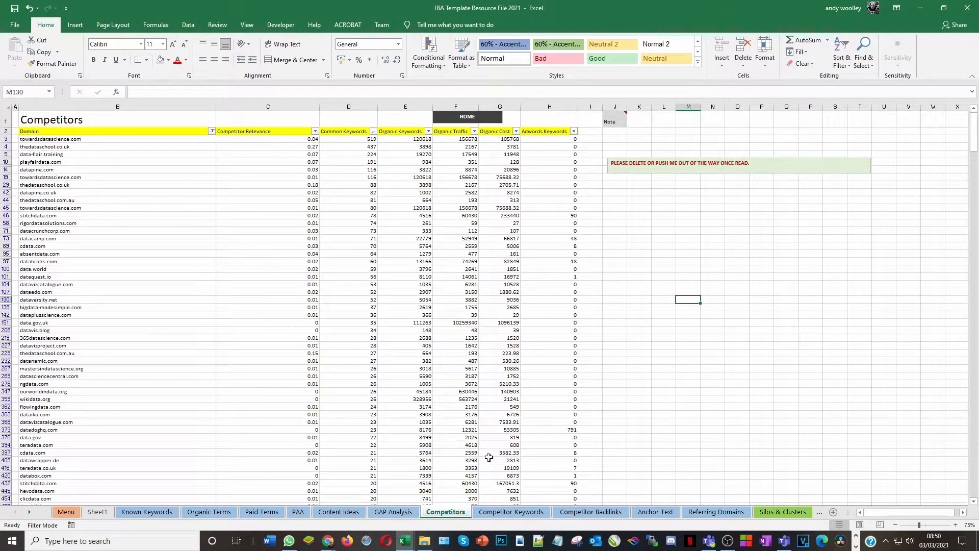
{"action": "left_click", "coordinate": [512, 511]}
{"action": "type", "text": "Towards Data Science"}
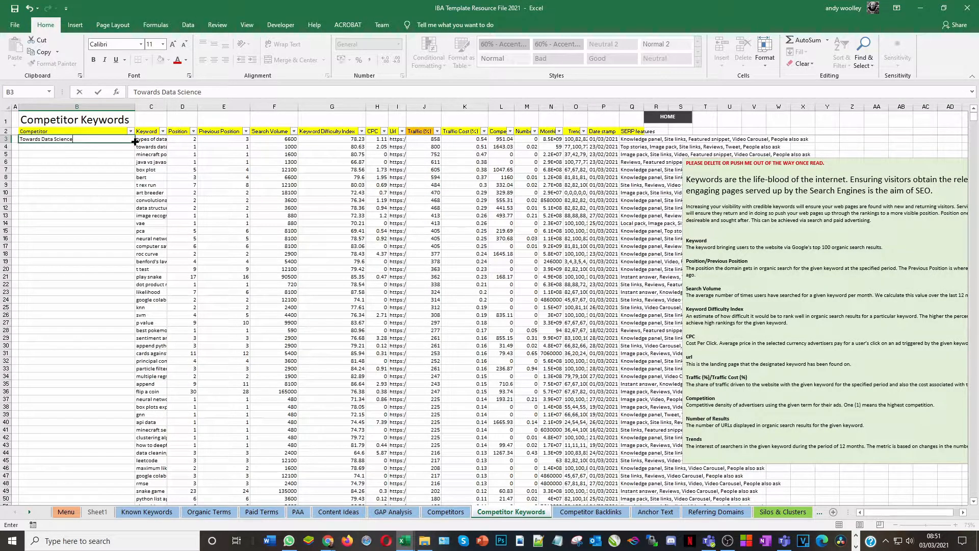
{"action": "double_click", "coordinate": [135, 141]}
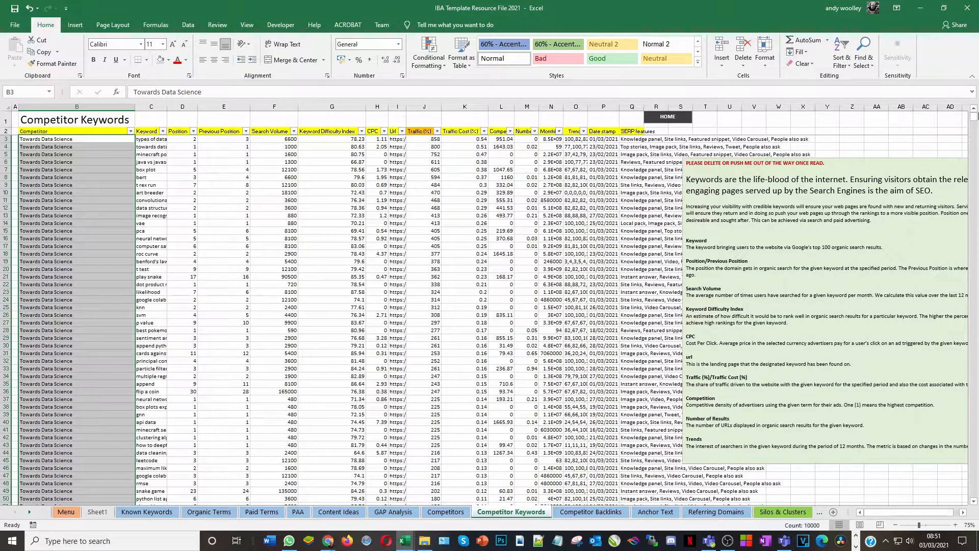
{"action": "left_click_drag", "start_coordinate": [975, 117], "coordinate": [967, 510]}
{"action": "scroll", "coordinate": [795, 442], "scroll_direction": "down", "scroll_amount": 5}
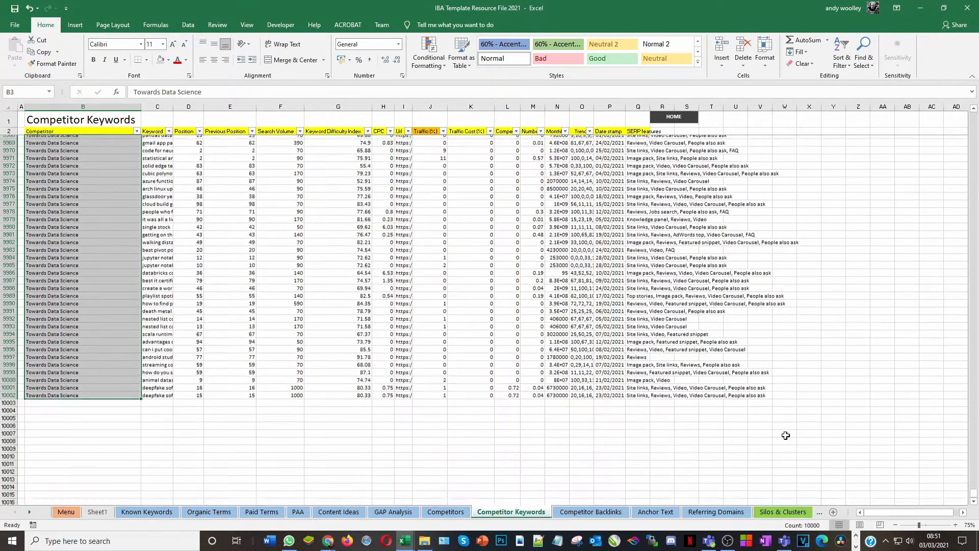
{"action": "left_click", "coordinate": [398, 448]}
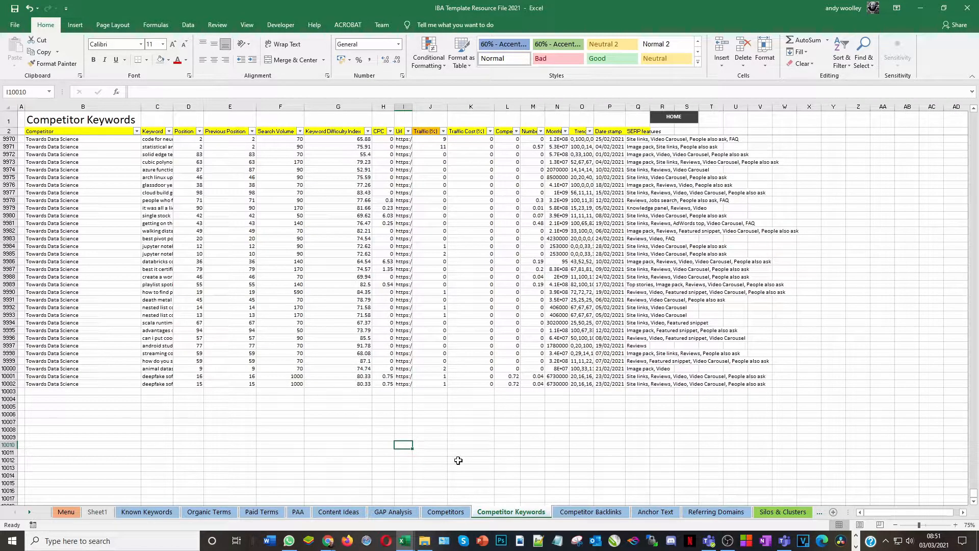
Copy the domain thedataschool.co.uk from the Competitors sheet, switch to Semrush in Chrome and look it up in Organic Research
{"action": "left_click", "coordinate": [444, 514]}
{"action": "left_click", "coordinate": [92, 148]}
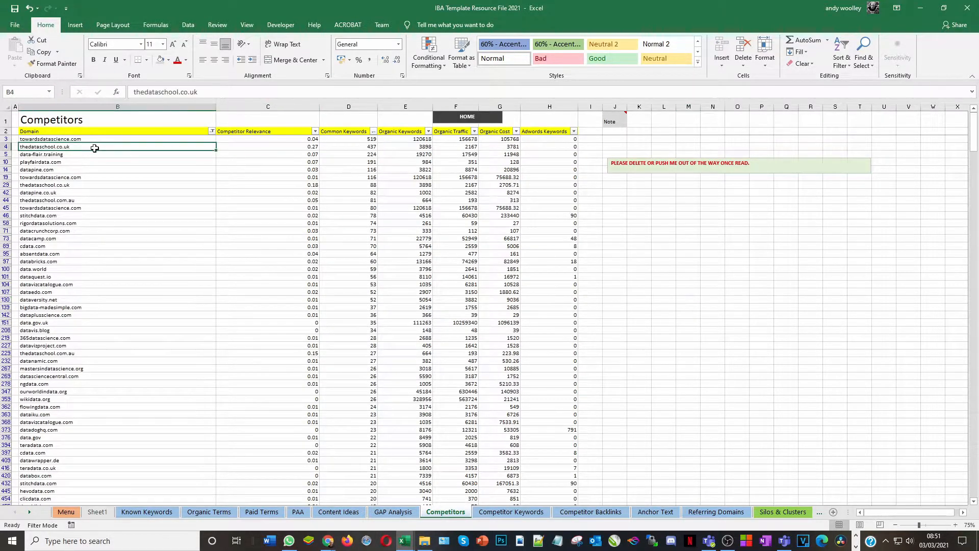
{"action": "left_click_drag", "start_coordinate": [223, 93], "coordinate": [24, 104]}
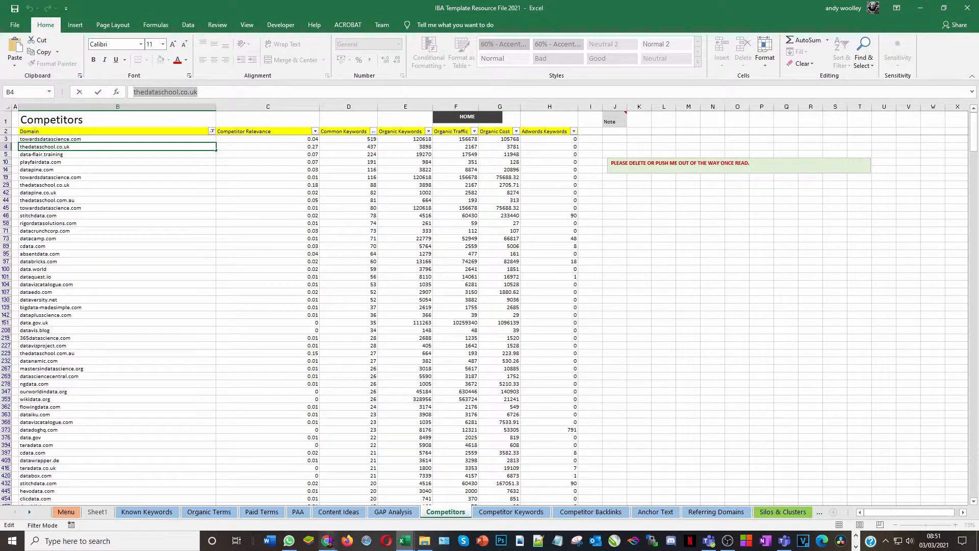
{"action": "mouse_move", "coordinate": [328, 542]}
{"action": "left_click", "coordinate": [380, 497]}
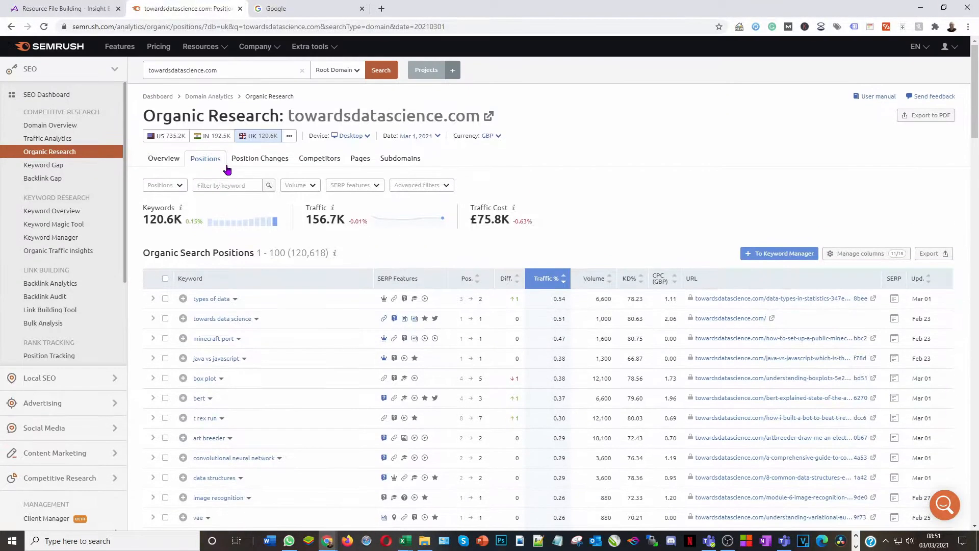
{"action": "triple_click", "coordinate": [231, 70]}
{"action": "key", "text": "ctrl+v"}
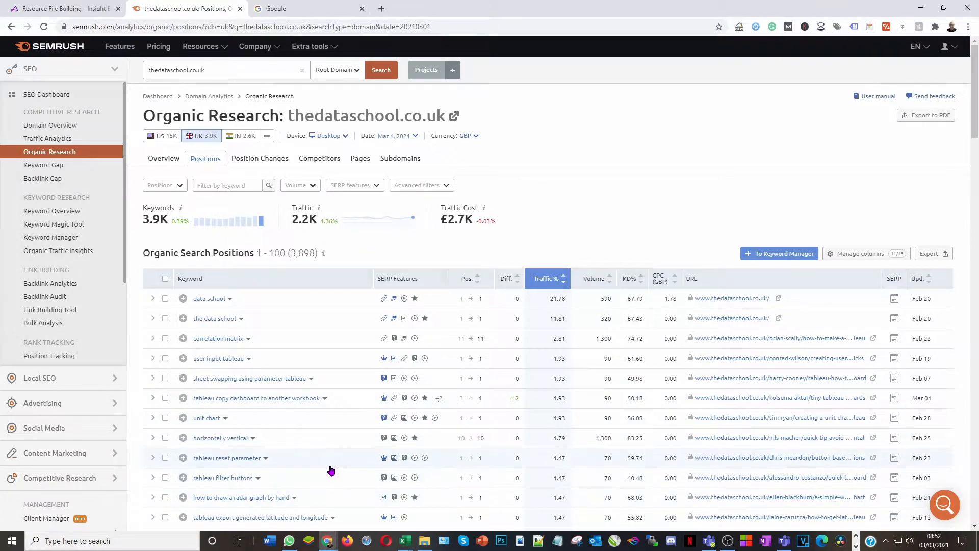
Review the organic positions of thedataschool.co.uk, export all of them to an Excel file and open the exported workbook
{"action": "scroll", "coordinate": [331, 471], "scroll_direction": "down", "scroll_amount": 5}
{"action": "scroll", "coordinate": [312, 426], "scroll_direction": "up", "scroll_amount": 5}
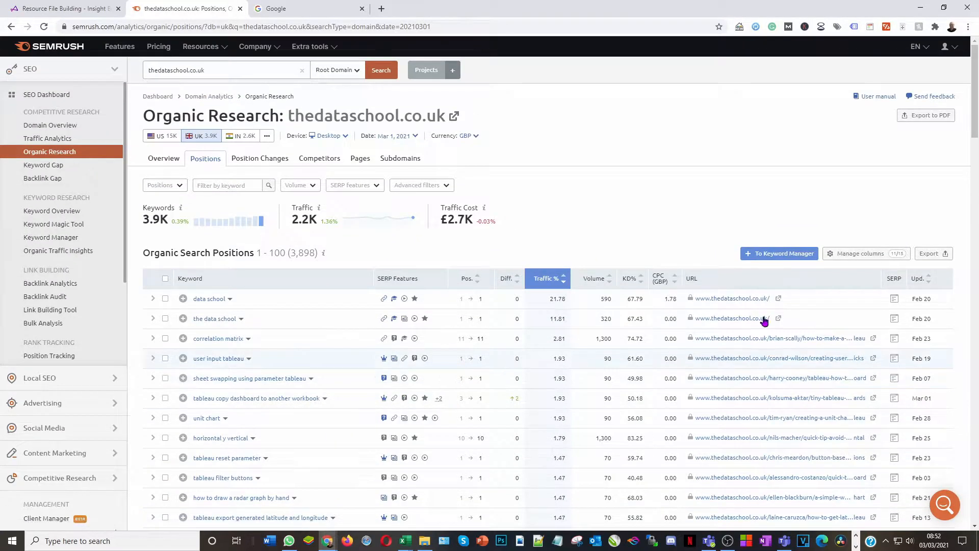
{"action": "left_click", "coordinate": [929, 254]}
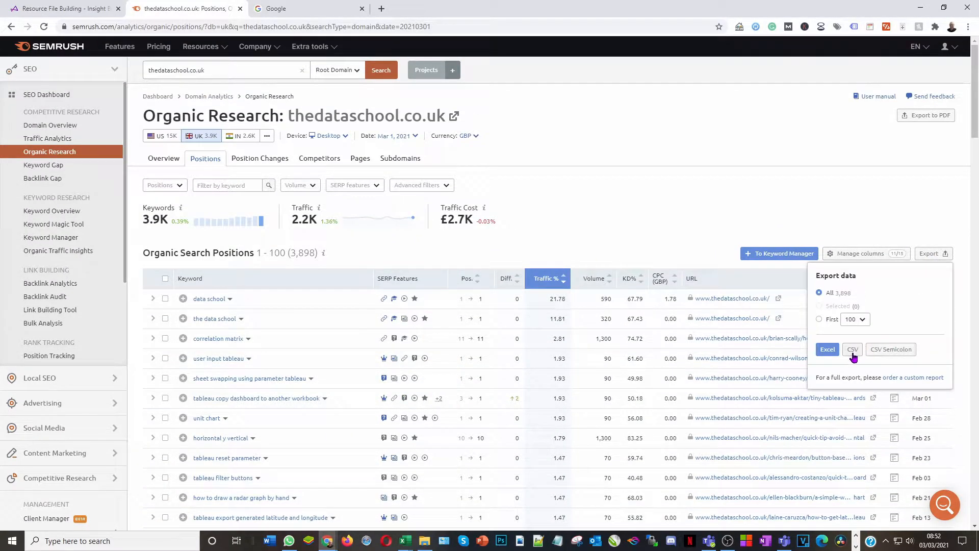
{"action": "left_click", "coordinate": [828, 350]}
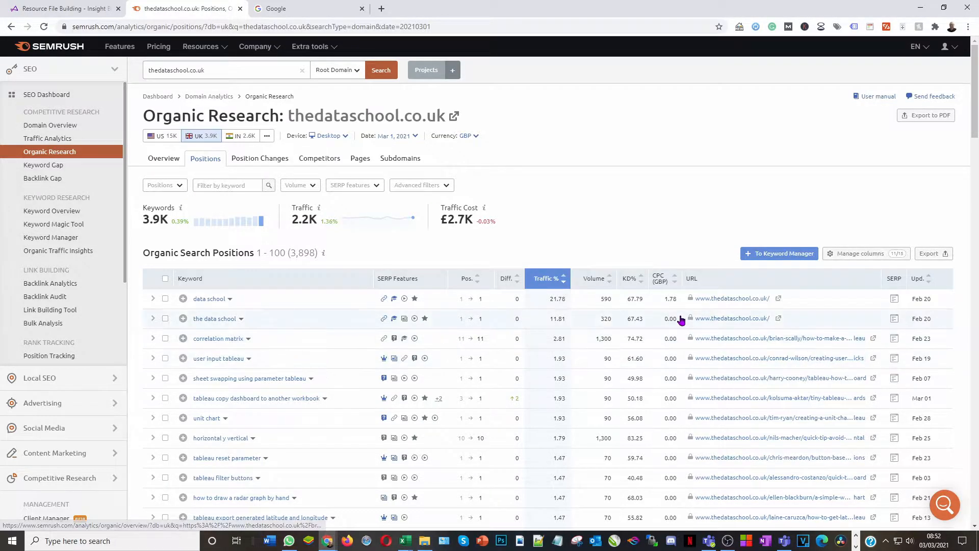
{"action": "left_click", "coordinate": [60, 517]}
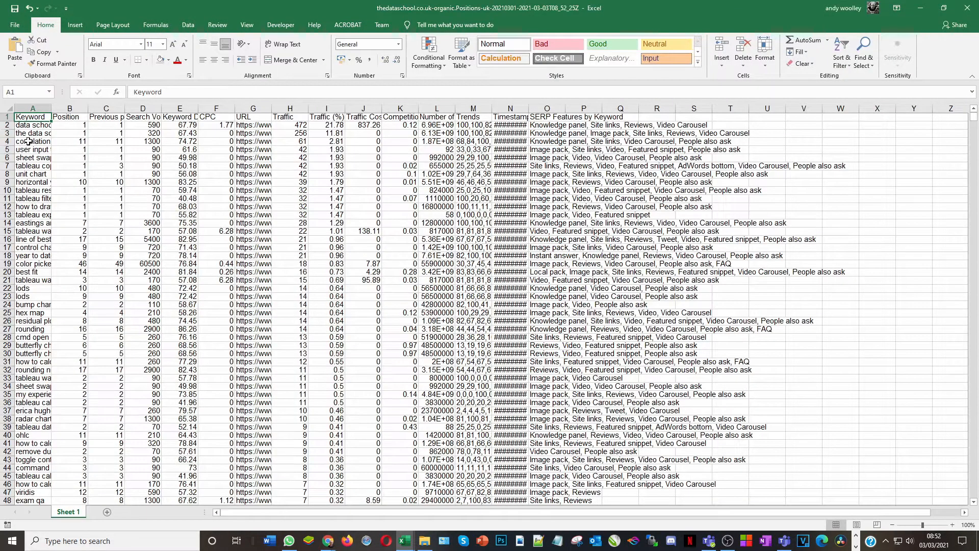
Copy all keyword rows below the header, from A2 to the last row of column O, in the thedataschool.co.uk export
{"action": "left_click", "coordinate": [29, 127]}
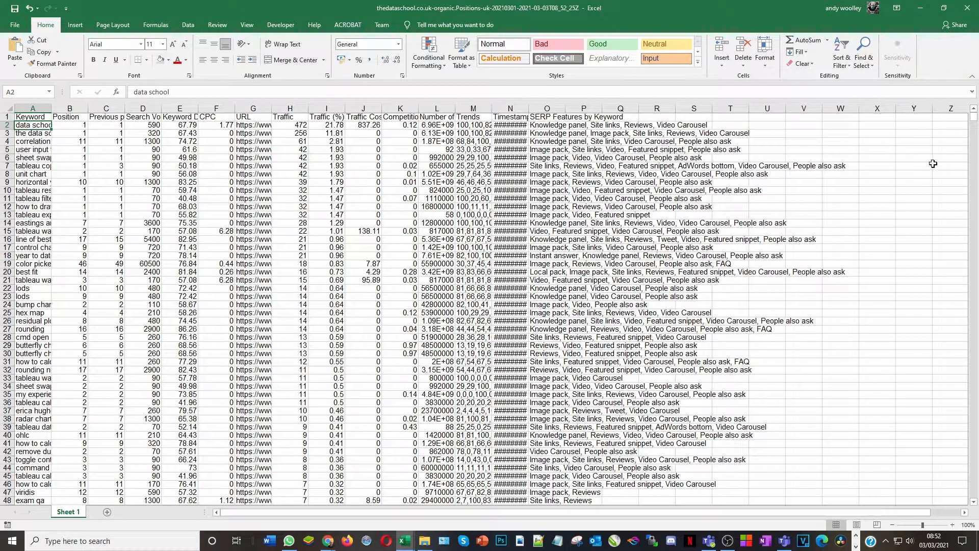
{"action": "left_click_drag", "start_coordinate": [974, 124], "coordinate": [975, 494]}
{"action": "left_click", "coordinate": [567, 500], "text": "shift"}
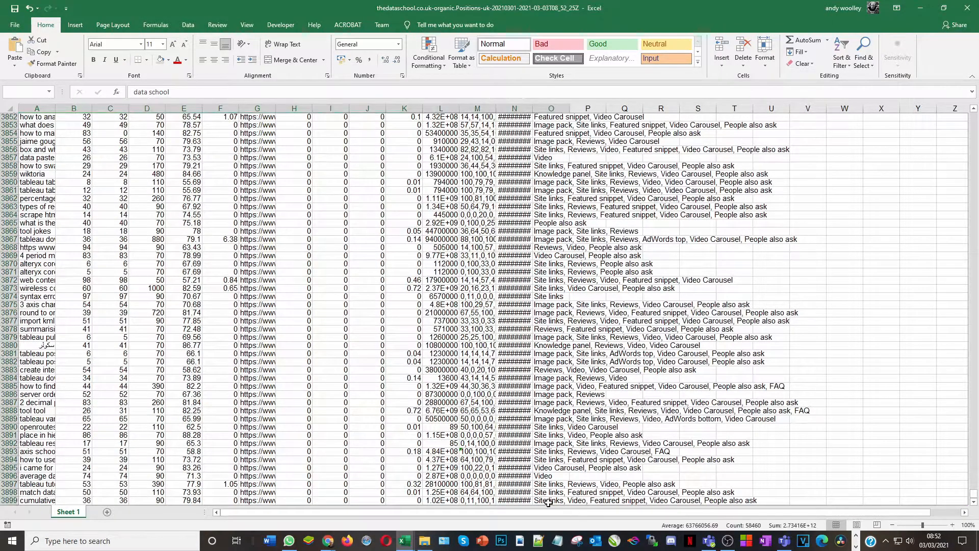
{"action": "left_click", "coordinate": [40, 55]}
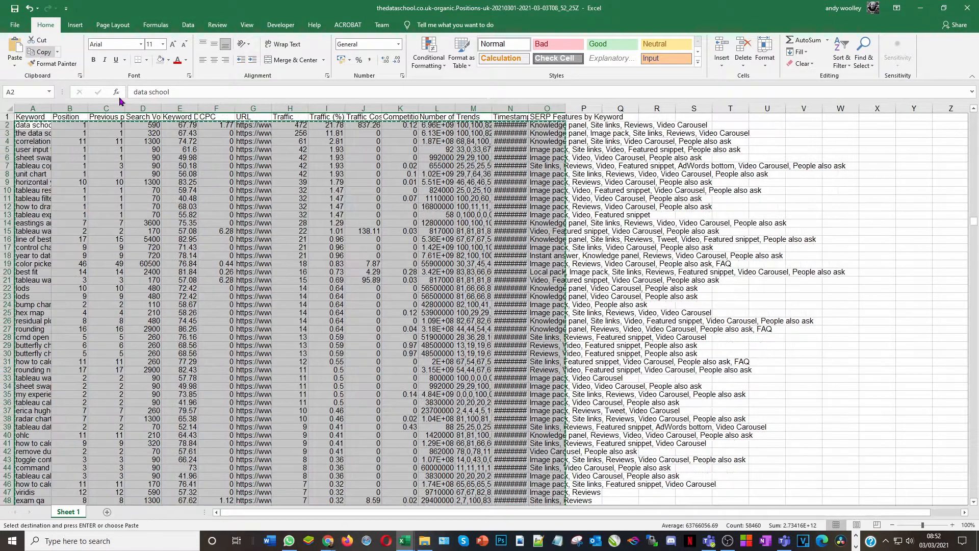
Switch to the IBA Template Resource File and paste the copied keyword rows into the Competitor Keywords sheet from C10003, below the existing list
{"action": "mouse_move", "coordinate": [398, 538]}
{"action": "left_click", "coordinate": [296, 495]}
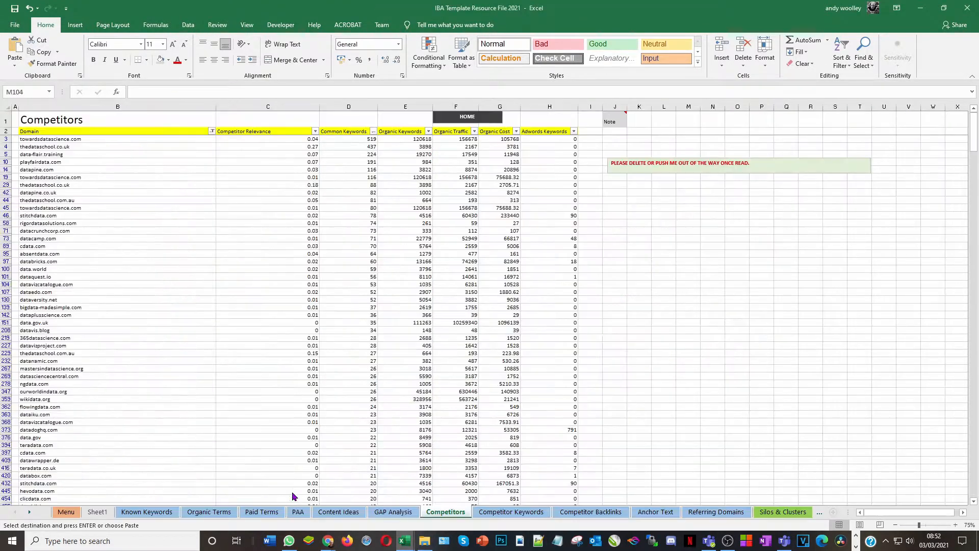
{"action": "left_click_drag", "start_coordinate": [975, 133], "coordinate": [785, 383]}
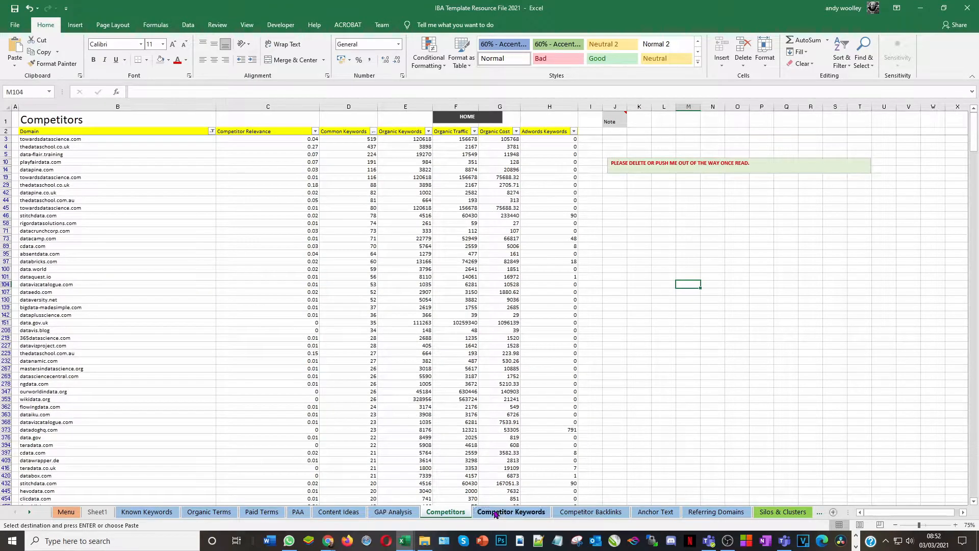
{"action": "left_click", "coordinate": [513, 513]}
{"action": "left_click", "coordinate": [158, 392]}
{"action": "key", "text": "ctrl+v"}
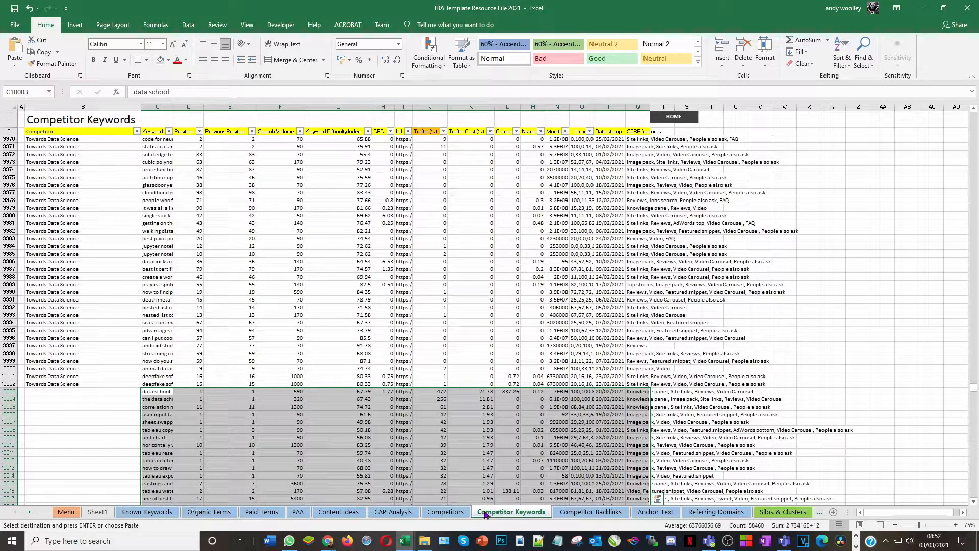
Check the domain in the Competitors sheet, enter The Data School as competitor in B10003 and fill it down all newly pasted rows
{"action": "left_click", "coordinate": [446, 512]}
{"action": "left_click", "coordinate": [82, 147]}
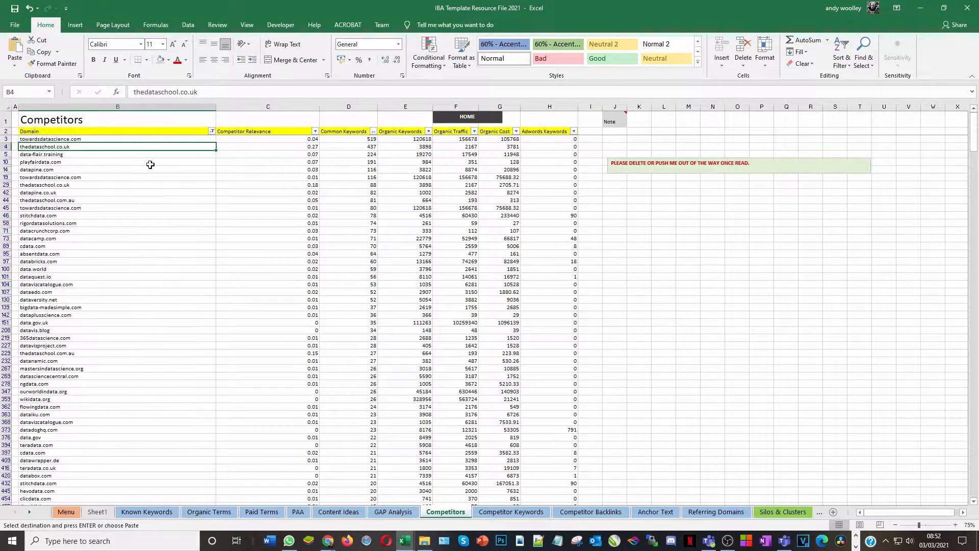
{"action": "left_click", "coordinate": [511, 512]}
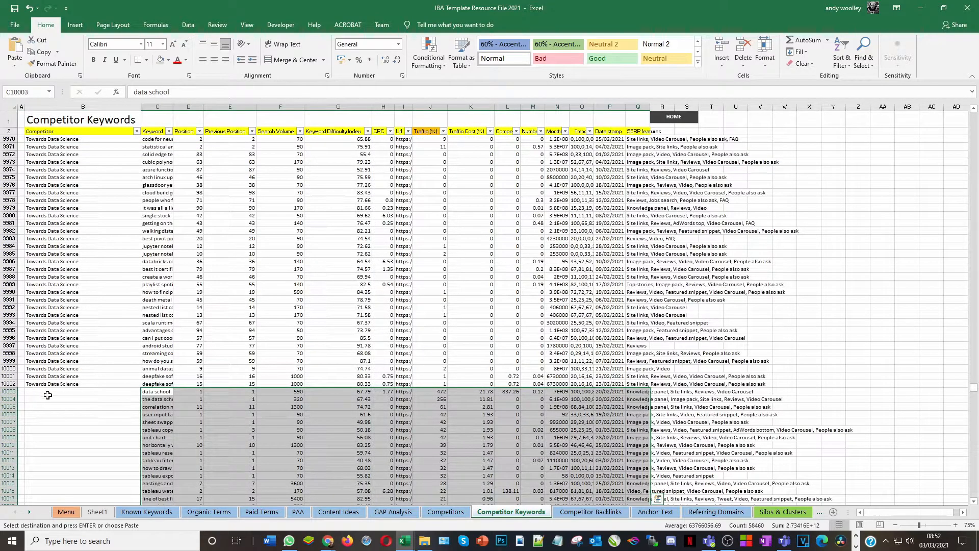
{"action": "left_click", "coordinate": [46, 393]}
{"action": "type", "text": "The Data School"}
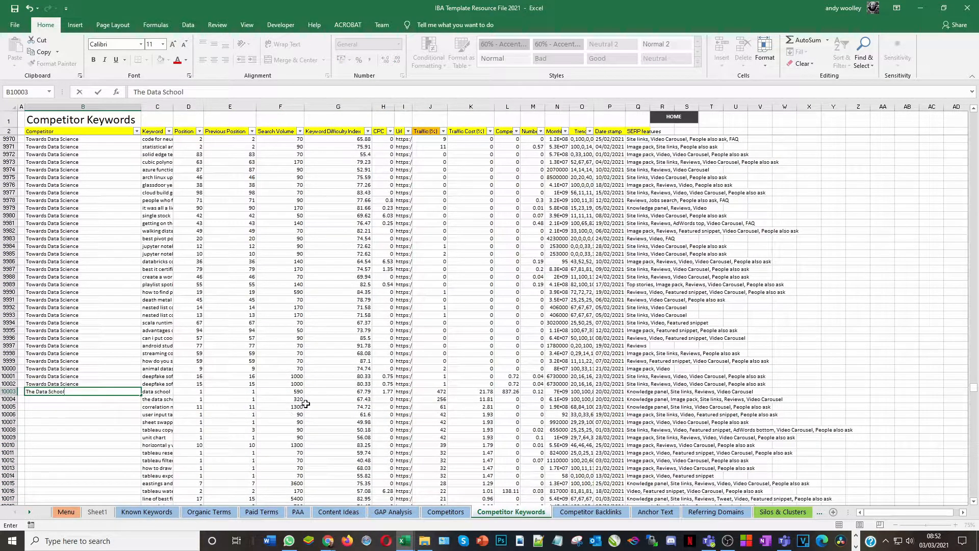
{"action": "double_click", "coordinate": [140, 395]}
{"action": "left_click_drag", "start_coordinate": [976, 392], "coordinate": [973, 502]}
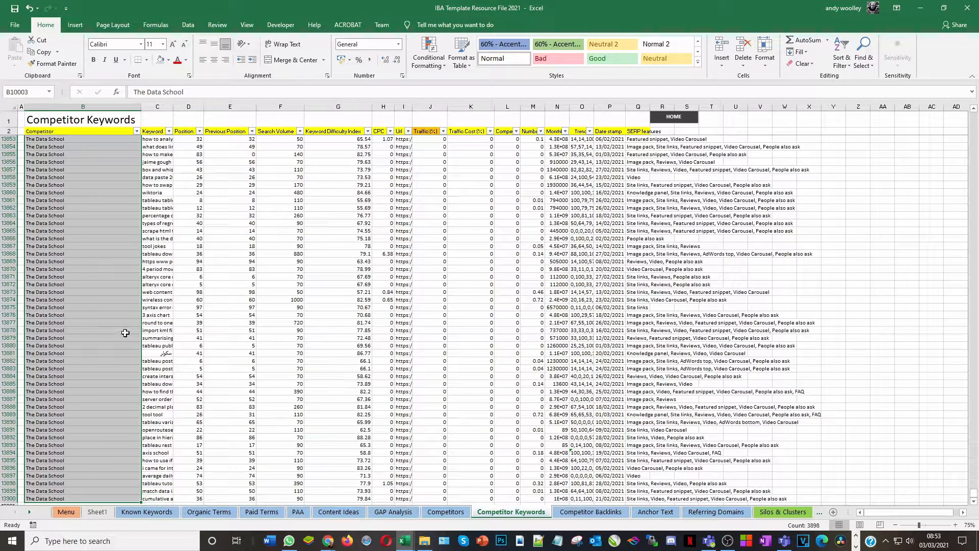
Widen the Keyword column so the full keywords can be read and check the rows at the end of the list
{"action": "left_click_drag", "start_coordinate": [173, 107], "coordinate": [216, 106]}
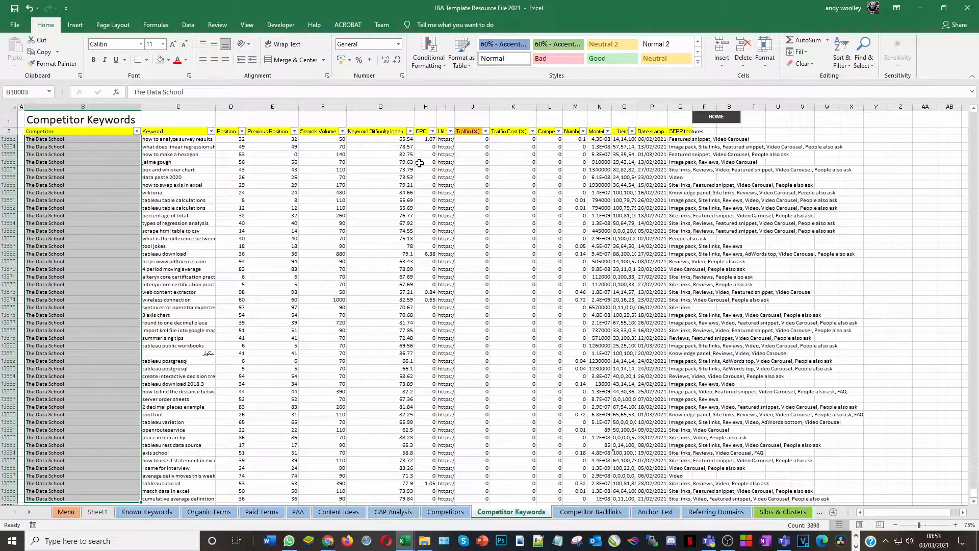
{"action": "left_click", "coordinate": [465, 131]}
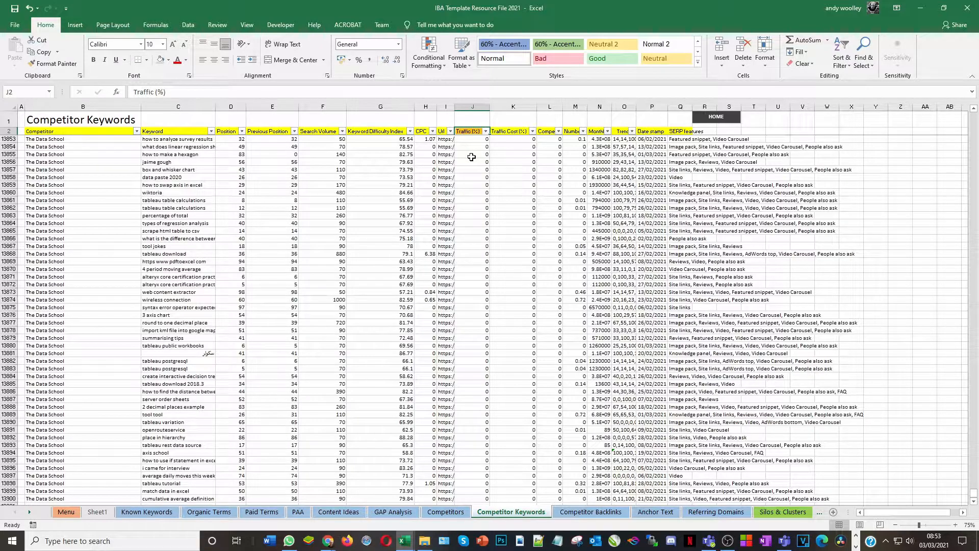
{"action": "scroll", "coordinate": [892, 418], "scroll_direction": "down", "scroll_amount": 2}
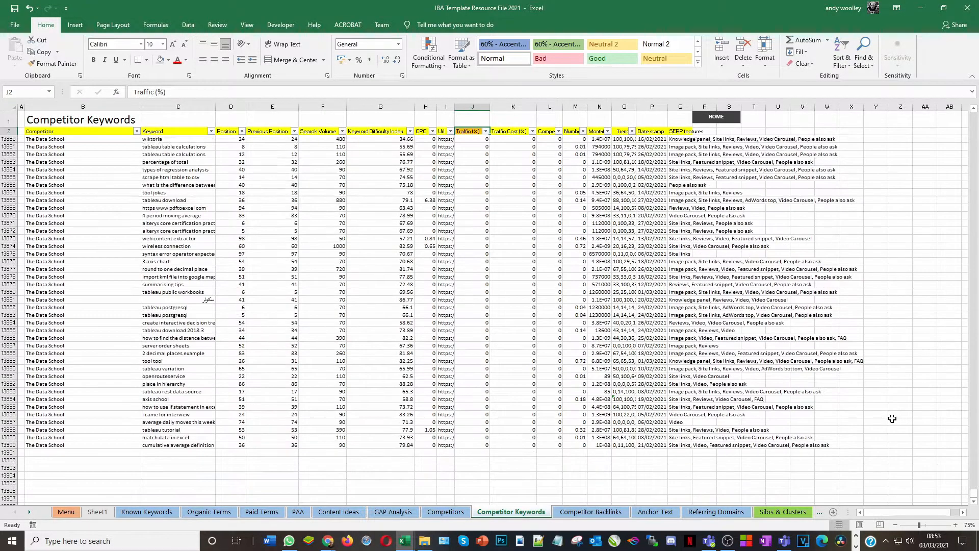
{"action": "scroll", "coordinate": [892, 418], "scroll_direction": "down", "scroll_amount": 3}
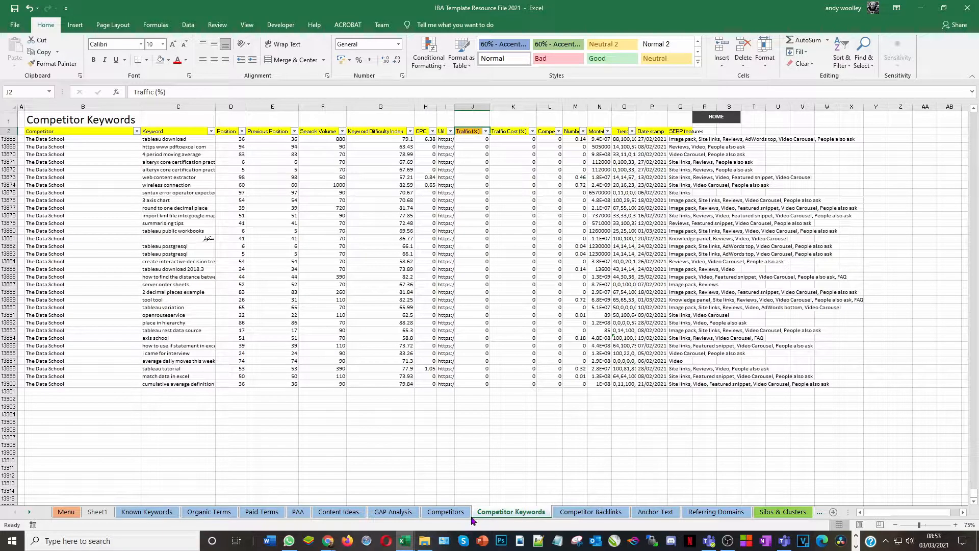
Copy the domain data-flair.training from the Competitors sheet, switch to Semrush in Chrome and look it up in Organic Research
{"action": "left_click", "coordinate": [447, 513]}
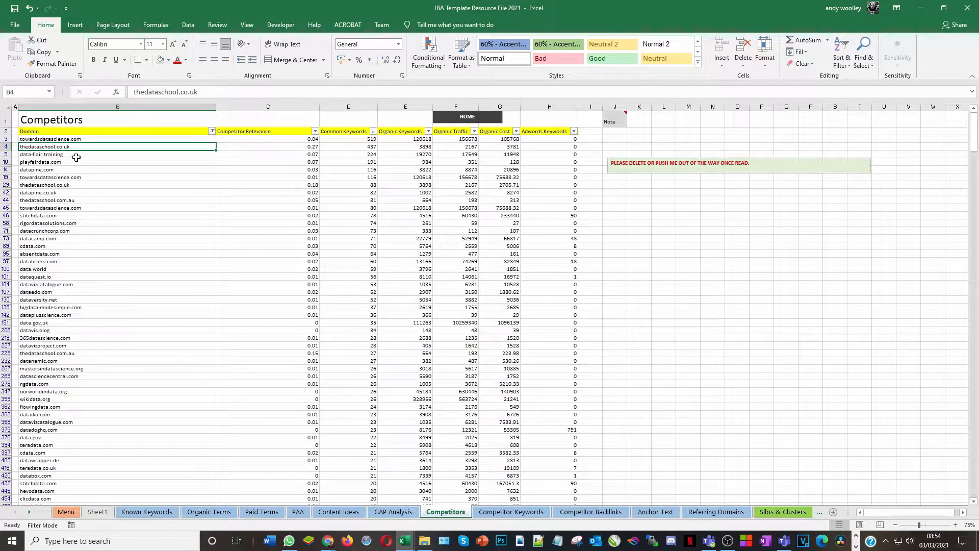
{"action": "left_click", "coordinate": [68, 156]}
{"action": "left_click_drag", "start_coordinate": [194, 91], "coordinate": [48, 100]}
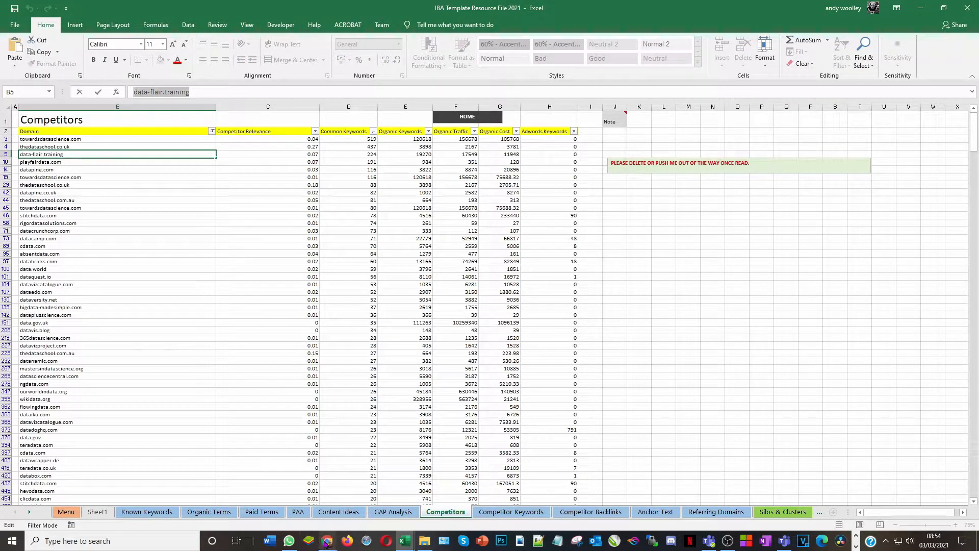
{"action": "left_click", "coordinate": [326, 542]}
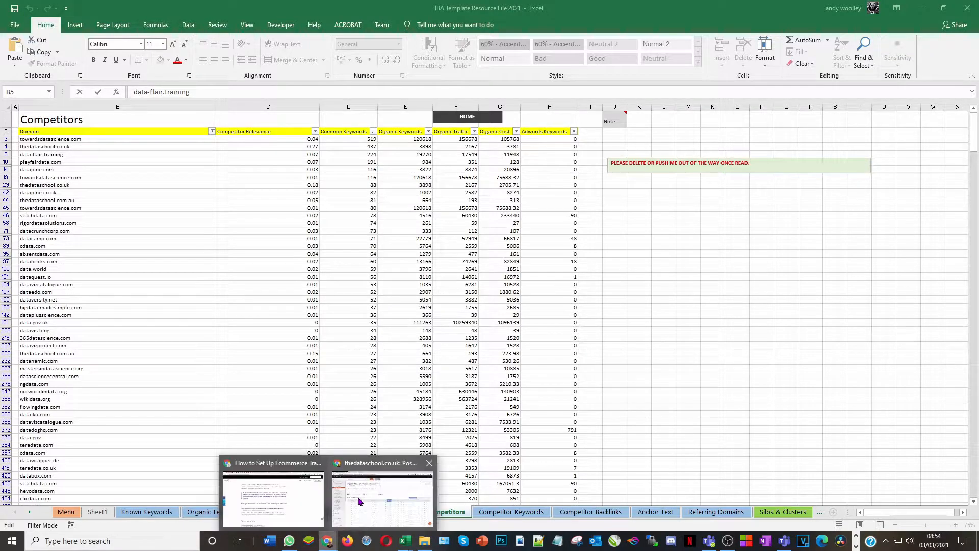
{"action": "left_click", "coordinate": [357, 502]}
{"action": "left_click", "coordinate": [233, 72]}
{"action": "key", "text": "ctrl+v"}
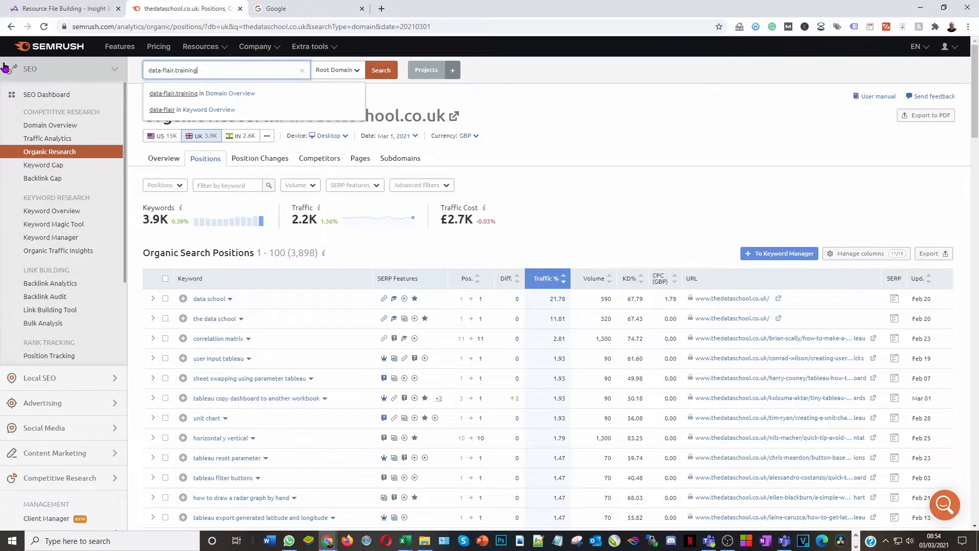
{"action": "key", "text": "Return"}
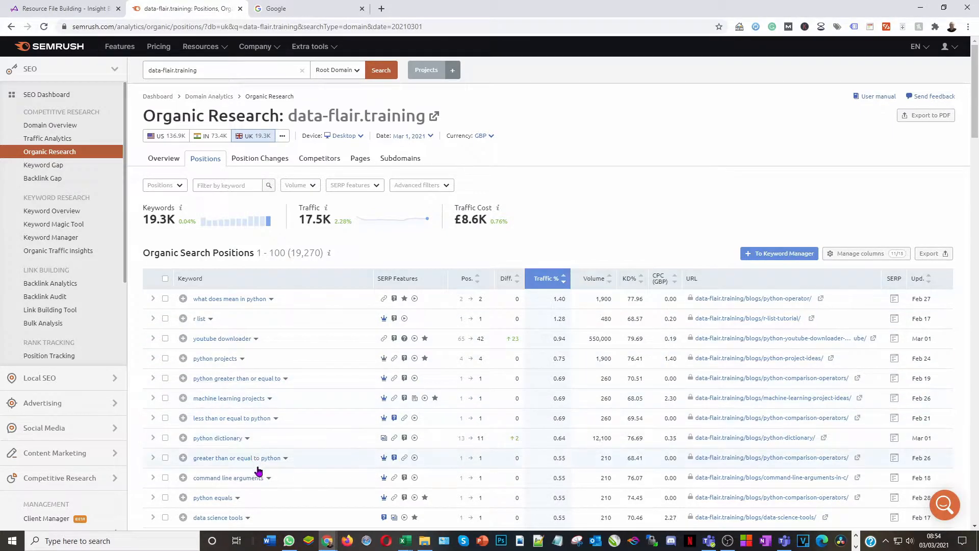
Review the organic positions of data-flair.training and filter its keywords by "data storytelling"
{"action": "scroll", "coordinate": [275, 423], "scroll_direction": "down", "scroll_amount": 3}
{"action": "scroll", "coordinate": [278, 418], "scroll_direction": "down", "scroll_amount": 1}
{"action": "scroll", "coordinate": [280, 413], "scroll_direction": "up", "scroll_amount": 4}
{"action": "scroll", "coordinate": [288, 388], "scroll_direction": "up", "scroll_amount": 1}
{"action": "left_click", "coordinate": [215, 184]}
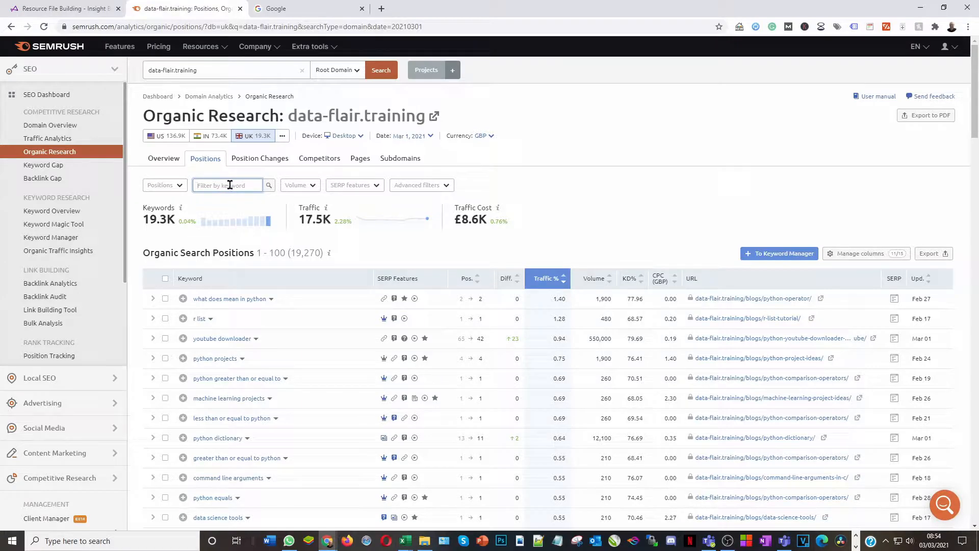
{"action": "type", "text": "da"}
{"action": "type", "text": "ta storytelling"}
{"action": "key", "text": "Return"}
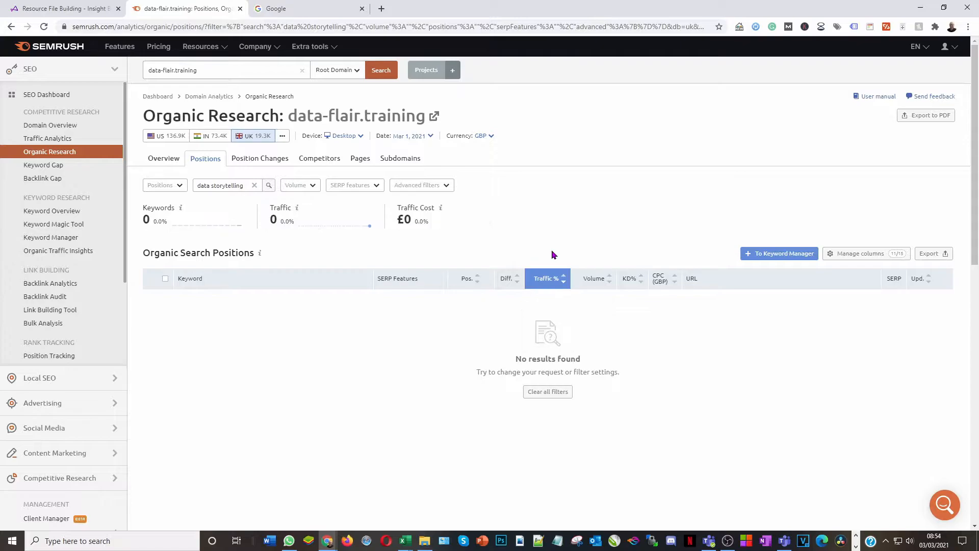
Broaden the keyword filter to "storytelling", check the positions and clear the filter
{"action": "left_click", "coordinate": [213, 184]}
{"action": "key", "text": "BackSpace"}
{"action": "key", "text": "BackSpace"}
{"action": "key", "text": "BackSpace"}
{"action": "key", "text": "BackSpace"}
{"action": "key", "text": "BackSpace"}
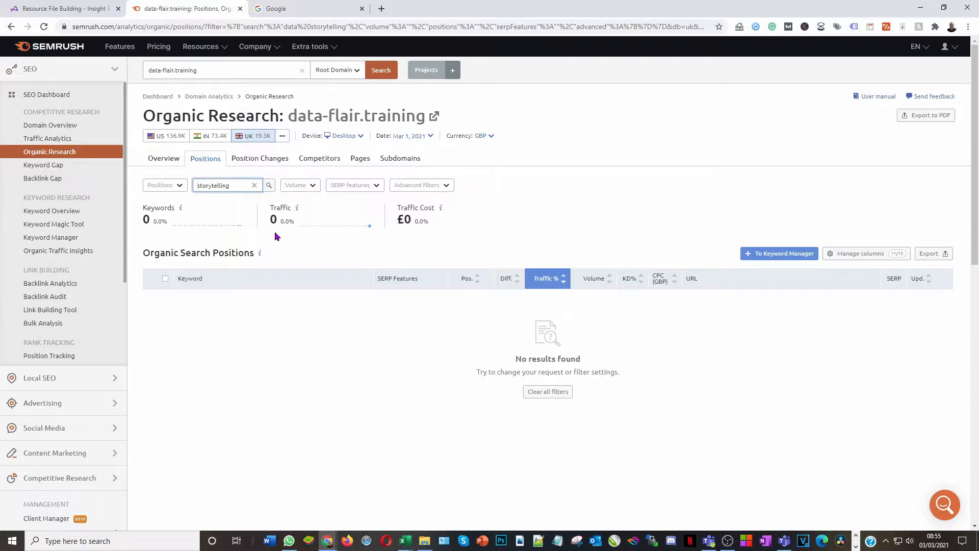
{"action": "left_click", "coordinate": [268, 185]}
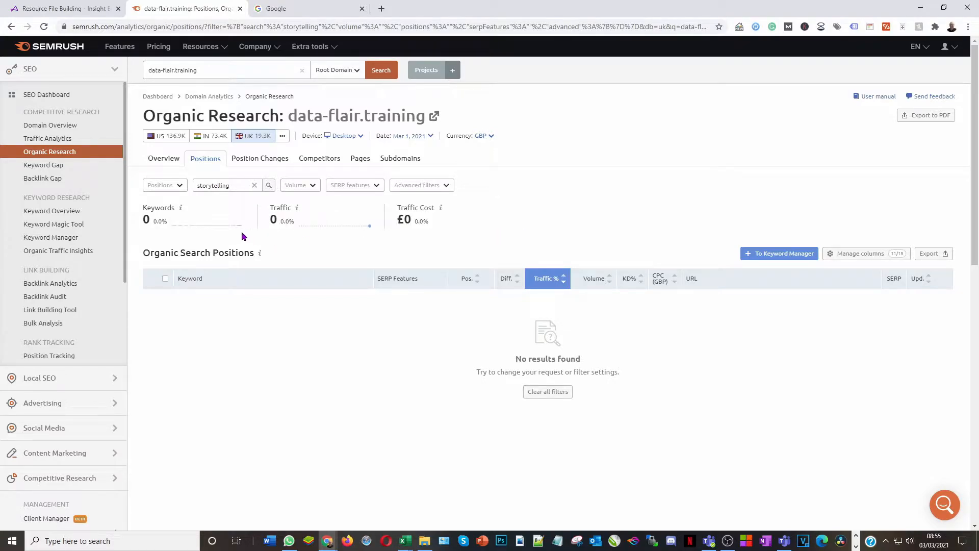
{"action": "left_click", "coordinate": [252, 185]}
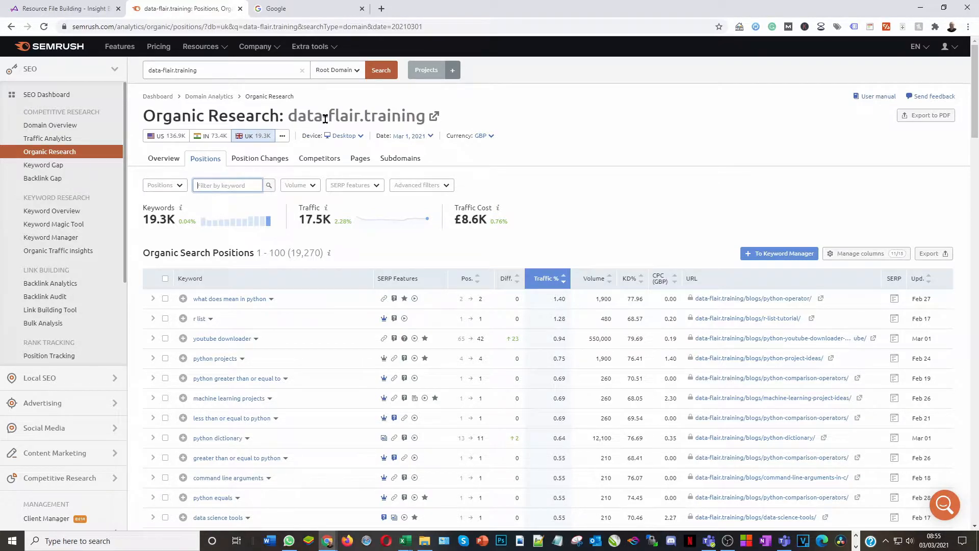
Switch back to the Competitors sheet in Excel and examine the domain list for repeated and regional versions of the same competitors
{"action": "left_click", "coordinate": [404, 542]}
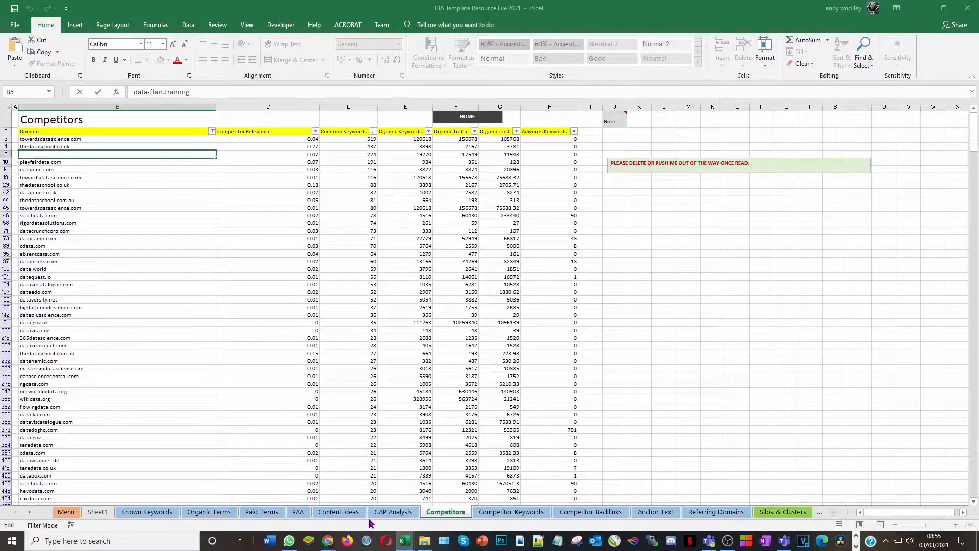
{"action": "left_click", "coordinate": [306, 492]}
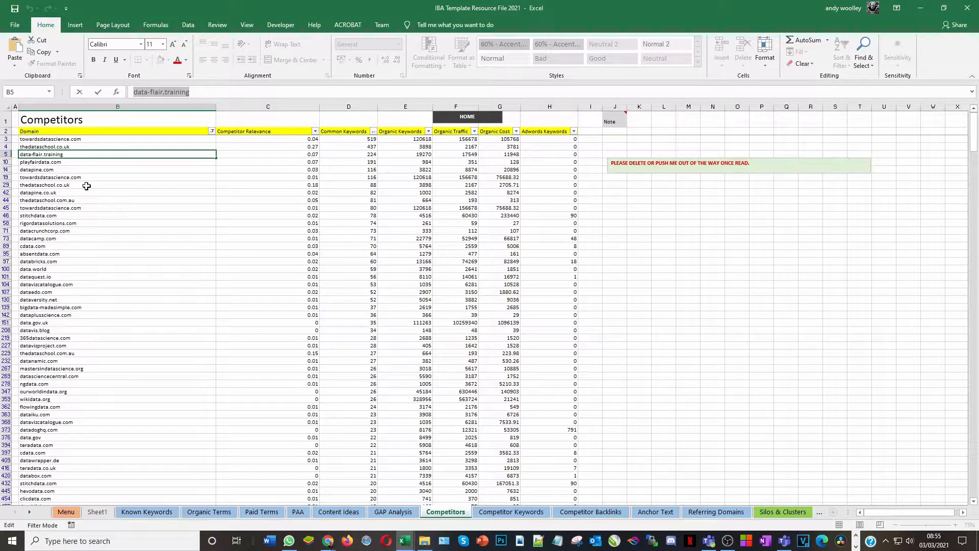
{"action": "left_click_drag", "start_coordinate": [87, 146], "coordinate": [86, 185]}
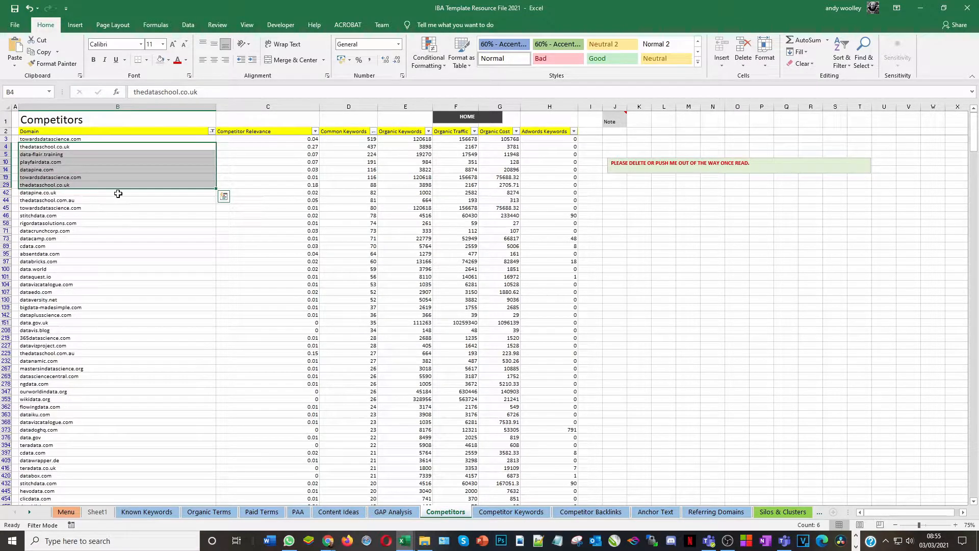
{"action": "left_click", "coordinate": [82, 147]}
{"action": "left_click", "coordinate": [71, 185], "text": "ctrl"}
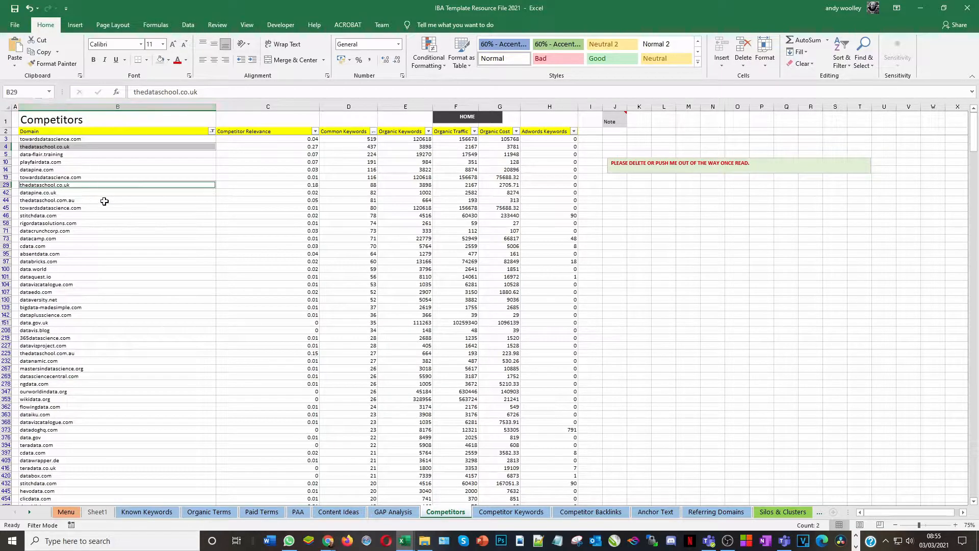
{"action": "left_click", "coordinate": [152, 219]}
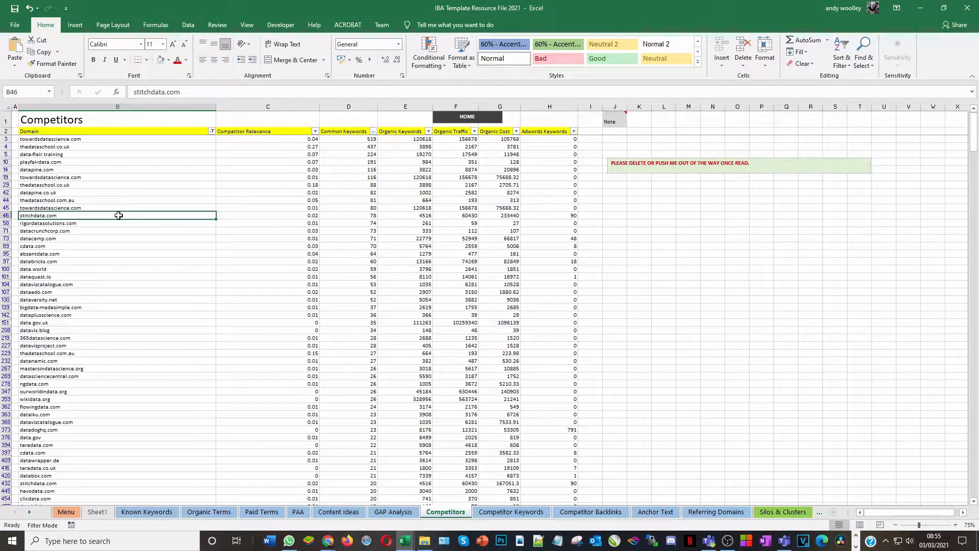
{"action": "left_click", "coordinate": [85, 199]}
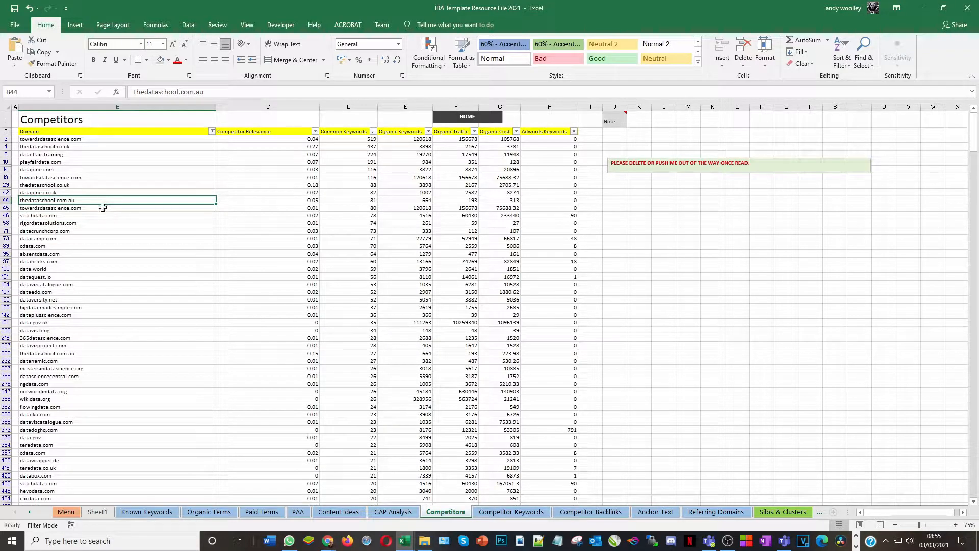
{"action": "left_click", "coordinate": [84, 208]}
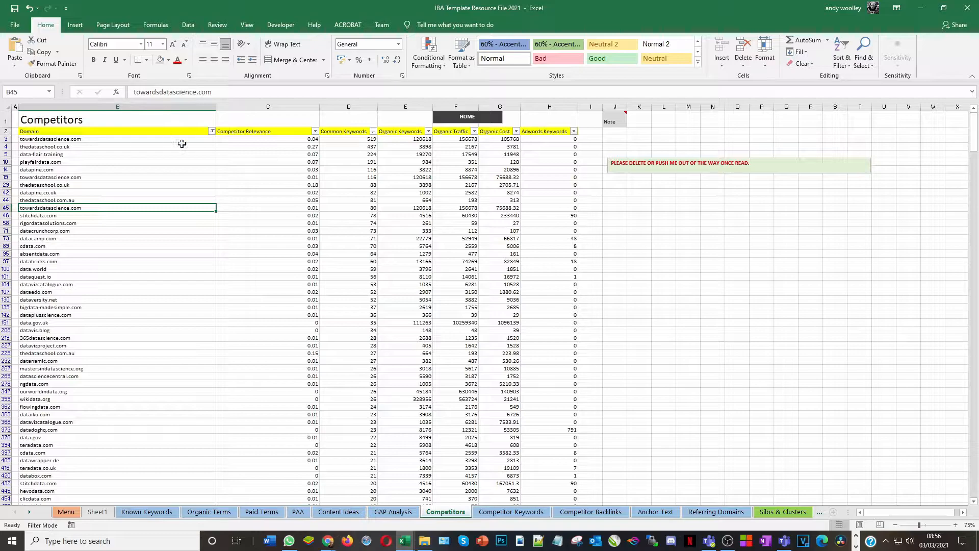
Search the Domain column's filter values for "data storytelling"
{"action": "left_click", "coordinate": [211, 131]}
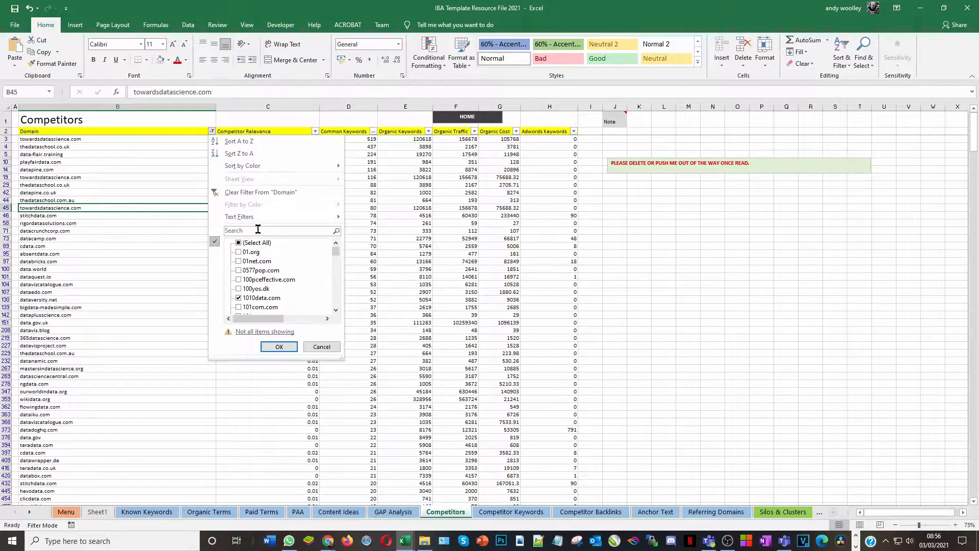
{"action": "left_click", "coordinate": [240, 244]}
{"action": "left_click", "coordinate": [239, 243]}
{"action": "left_click", "coordinate": [256, 232]}
{"action": "type", "text": "data storytelling"}
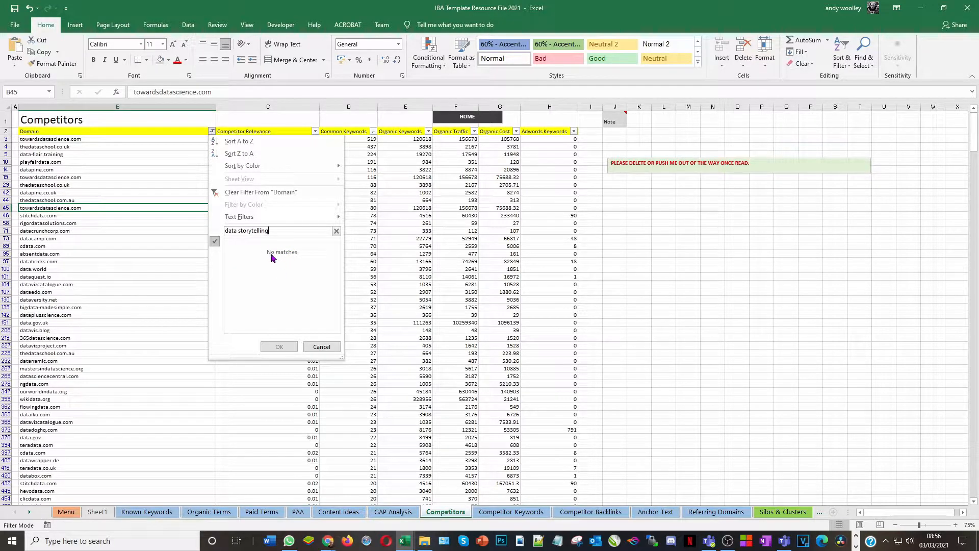
Filter the Domain column to domains containing "story" and sort the results by Competitor Relevance from largest to smallest
{"action": "left_click", "coordinate": [240, 230]}
{"action": "key", "text": "BackSpace"}
{"action": "key", "text": "End"}
{"action": "left_click_drag", "start_coordinate": [240, 231], "coordinate": [196, 229]}
{"action": "key", "text": "BackSpace"}
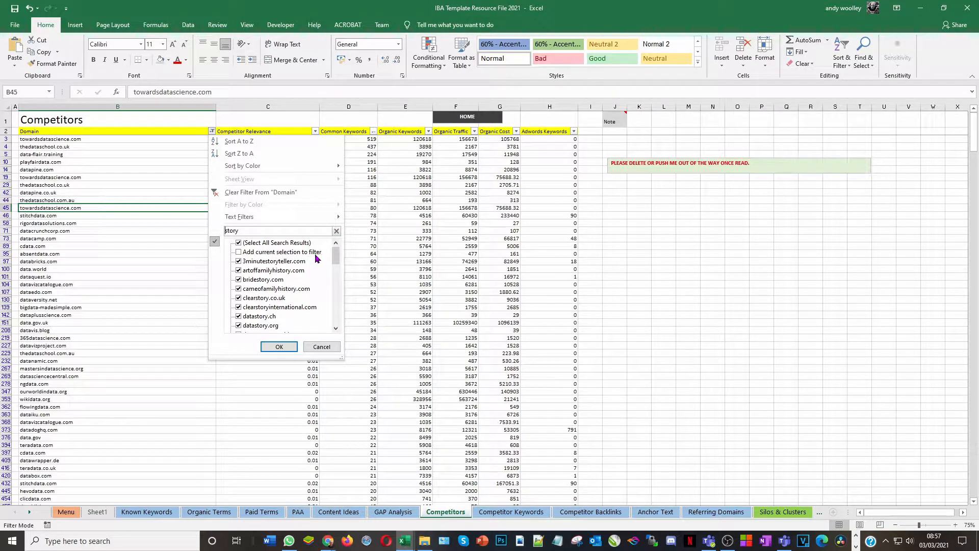
{"action": "left_click", "coordinate": [278, 347]}
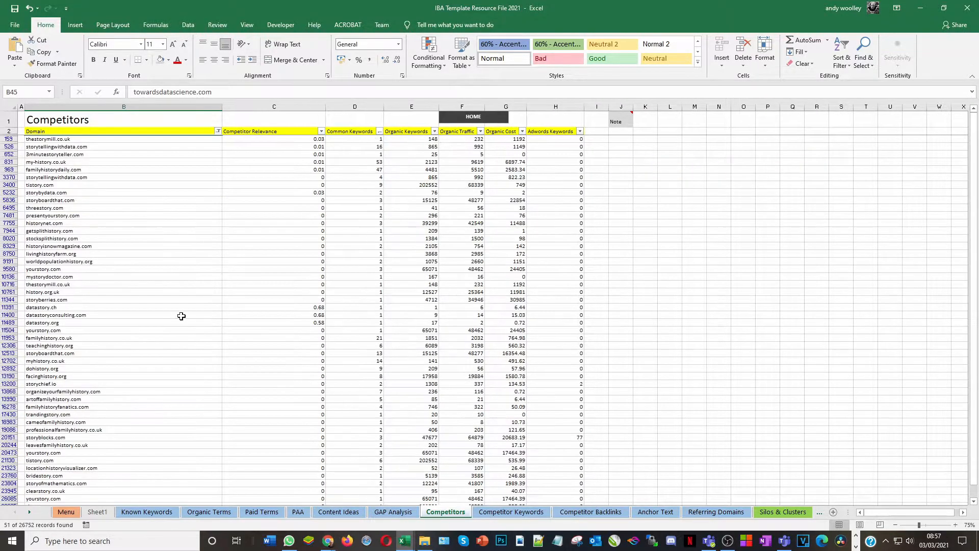
{"action": "left_click", "coordinate": [321, 131]}
{"action": "left_click", "coordinate": [360, 153]}
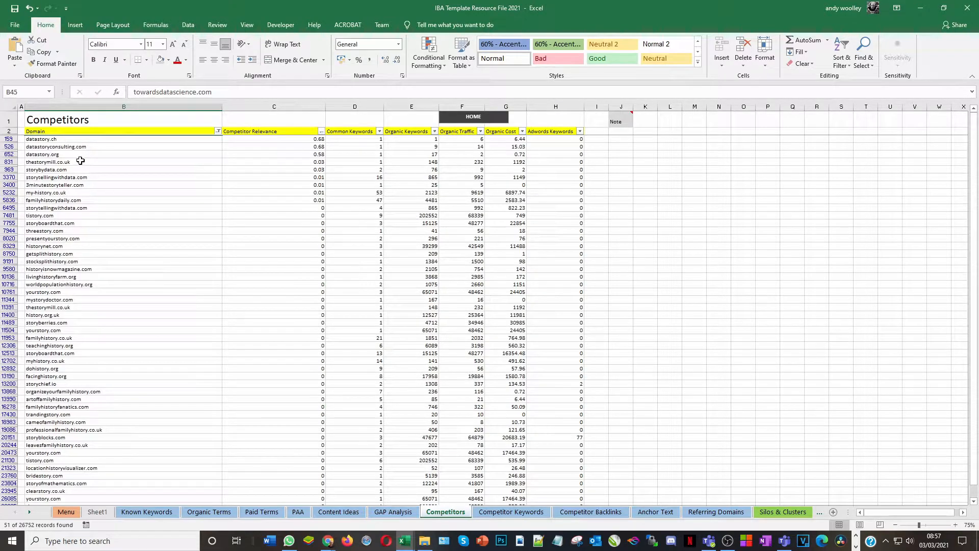
Check the storybydata.com entry and sort the filtered competitors by Organic Keywords from largest to smallest
{"action": "left_click", "coordinate": [82, 169]}
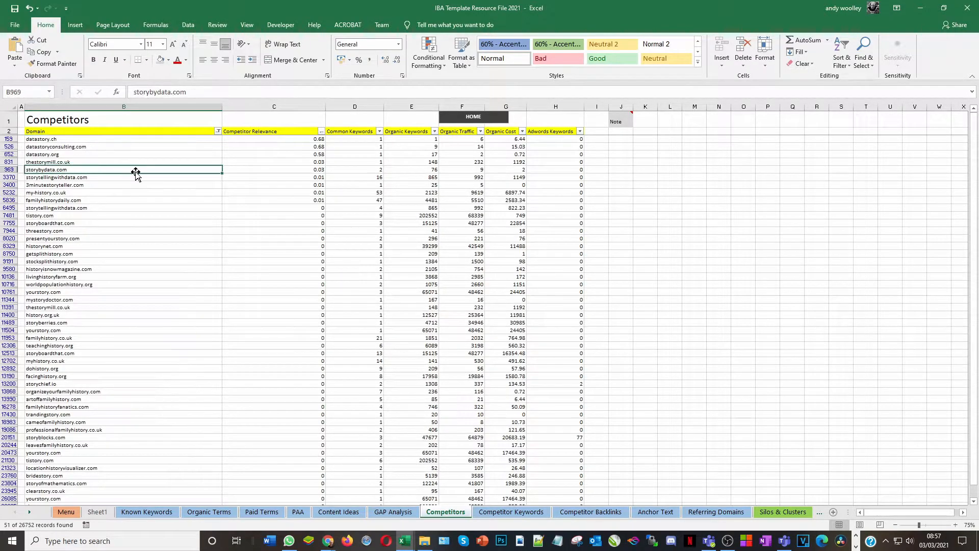
{"action": "triple_click", "coordinate": [196, 97]}
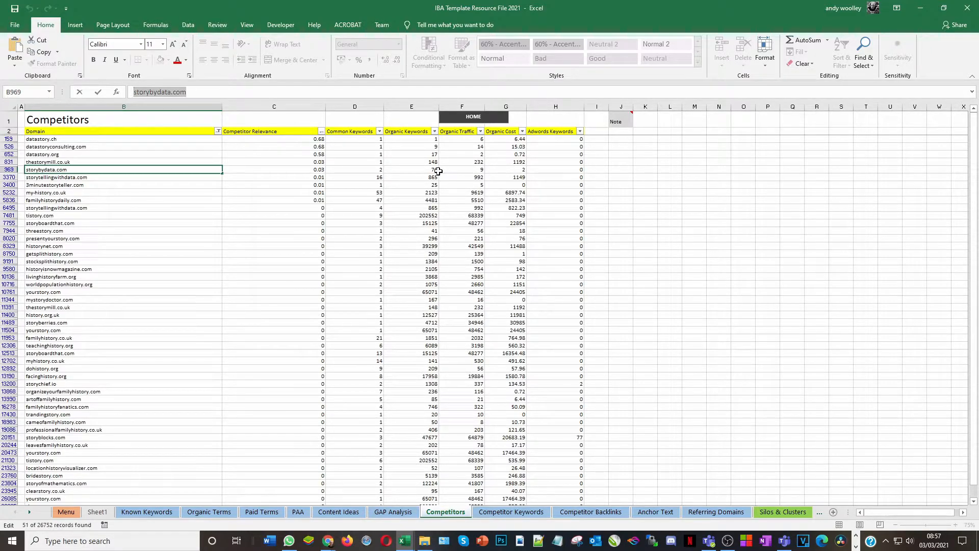
{"action": "left_click", "coordinate": [437, 132]}
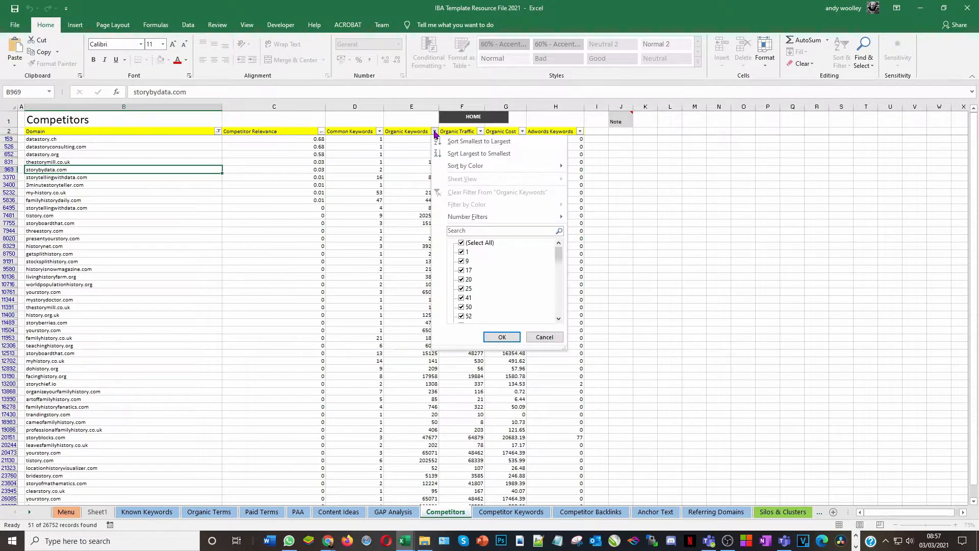
{"action": "left_click", "coordinate": [473, 154]}
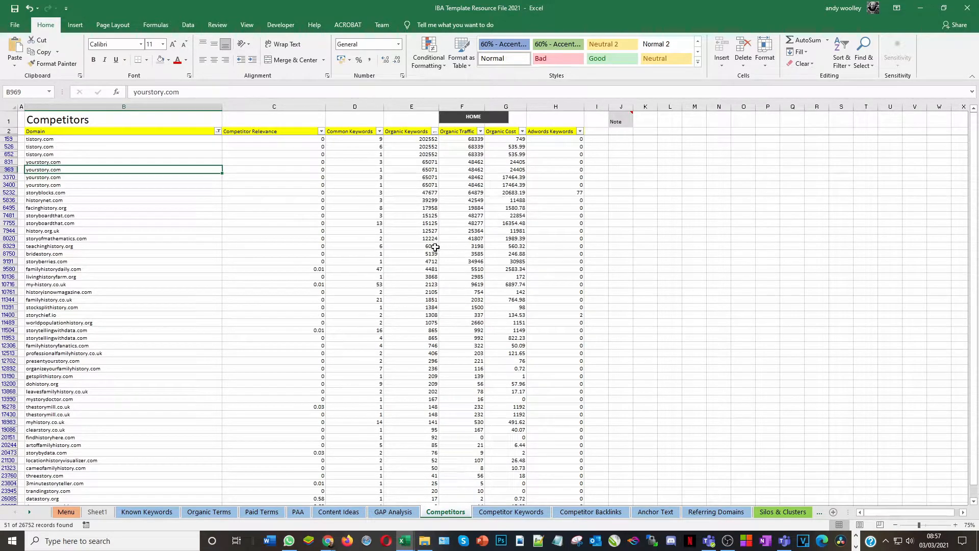
Copy the domain tistory.com from the first result row and look up its organic positions in Semrush
{"action": "left_click", "coordinate": [68, 138]}
{"action": "key", "text": "ctrl+c"}
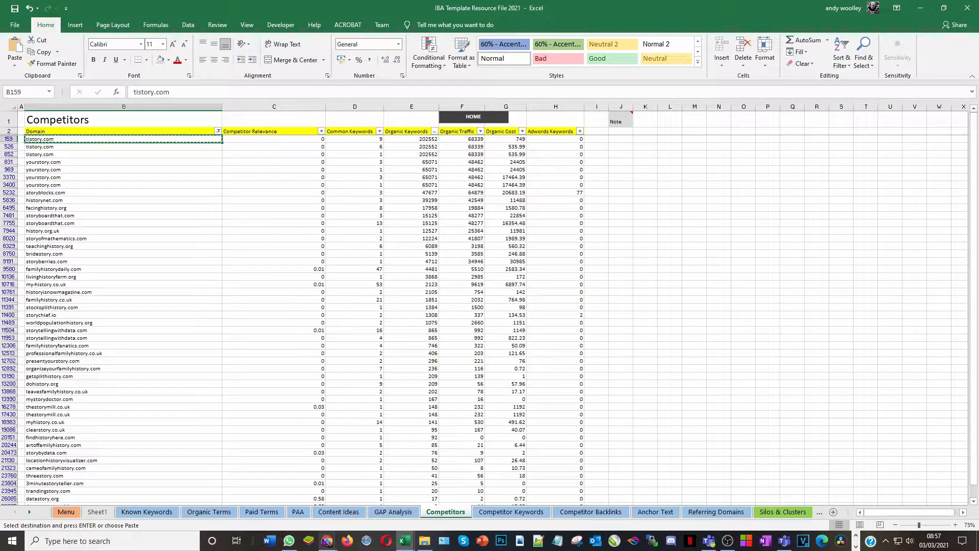
{"action": "mouse_move", "coordinate": [328, 541]}
{"action": "left_click", "coordinate": [381, 503]}
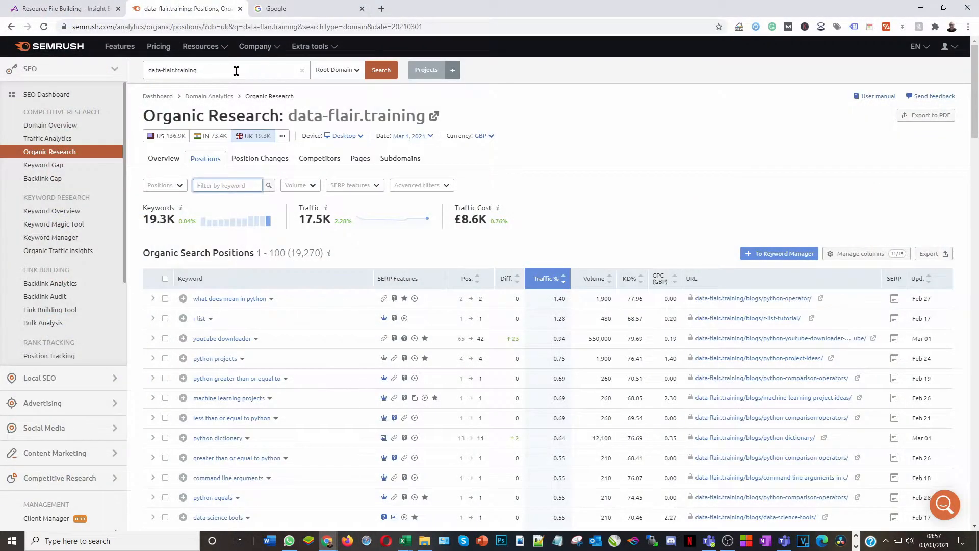
{"action": "triple_click", "coordinate": [236, 71]}
{"action": "key", "text": "ctrl+v"}
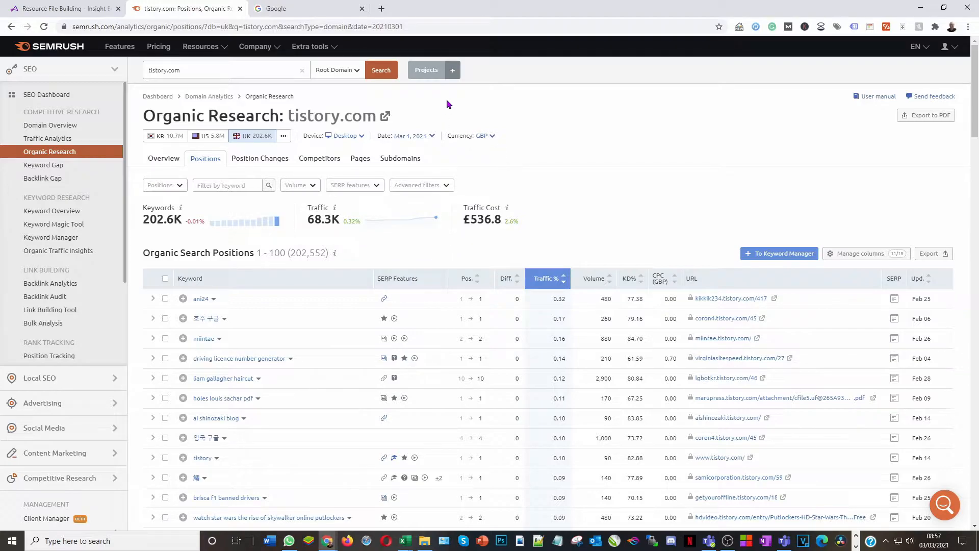
Search Google for "data storytelling" to find relevant competitors
{"action": "left_click", "coordinate": [296, 9]}
{"action": "left_click", "coordinate": [397, 241]}
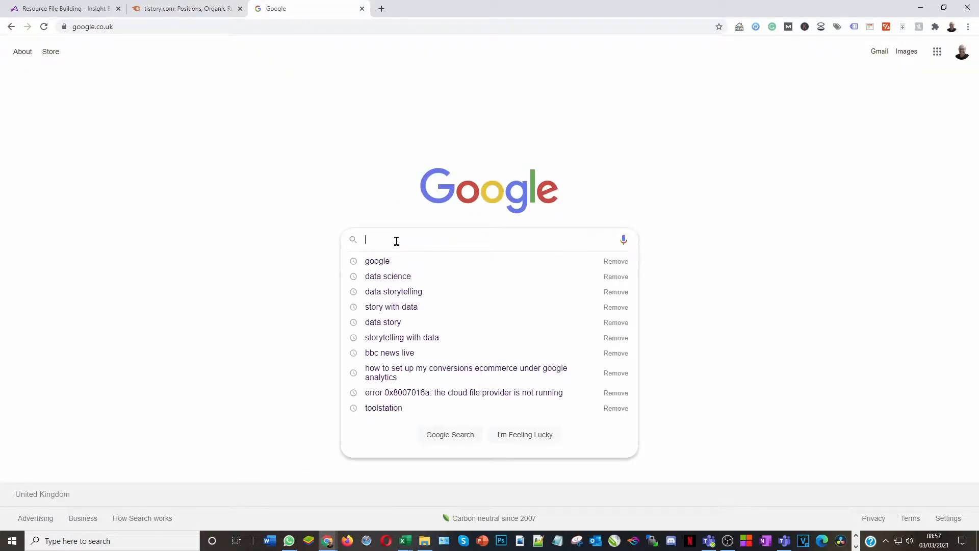
{"action": "type", "text": "data"}
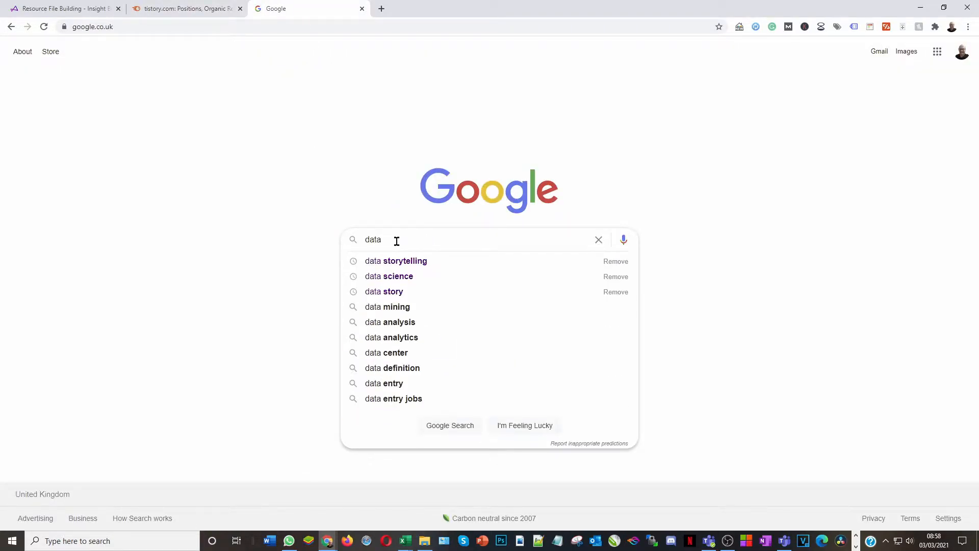
{"action": "left_click", "coordinate": [428, 262]}
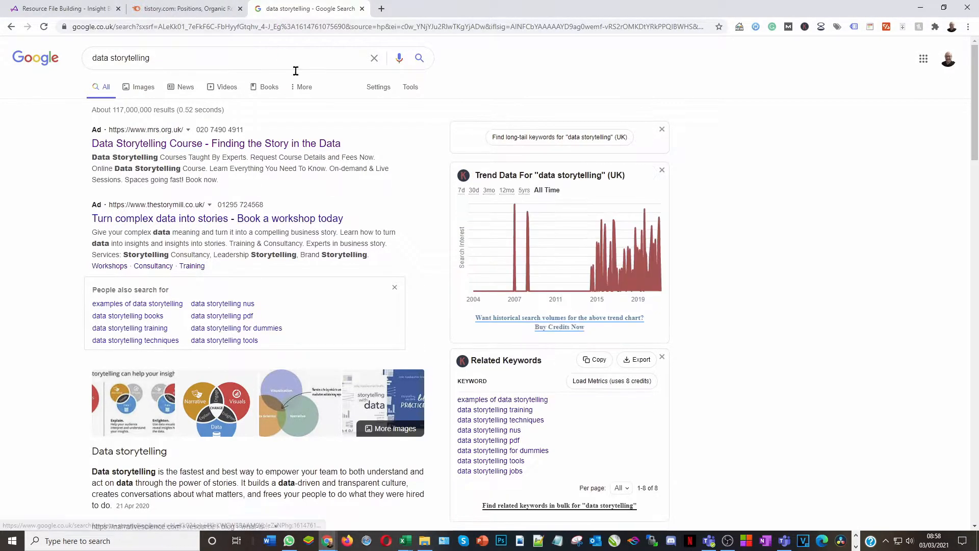
Switch back to the Competitors sheet in Excel and filter the Domain column to "storymill"
{"action": "mouse_move", "coordinate": [405, 540]}
{"action": "left_click", "coordinate": [314, 504]}
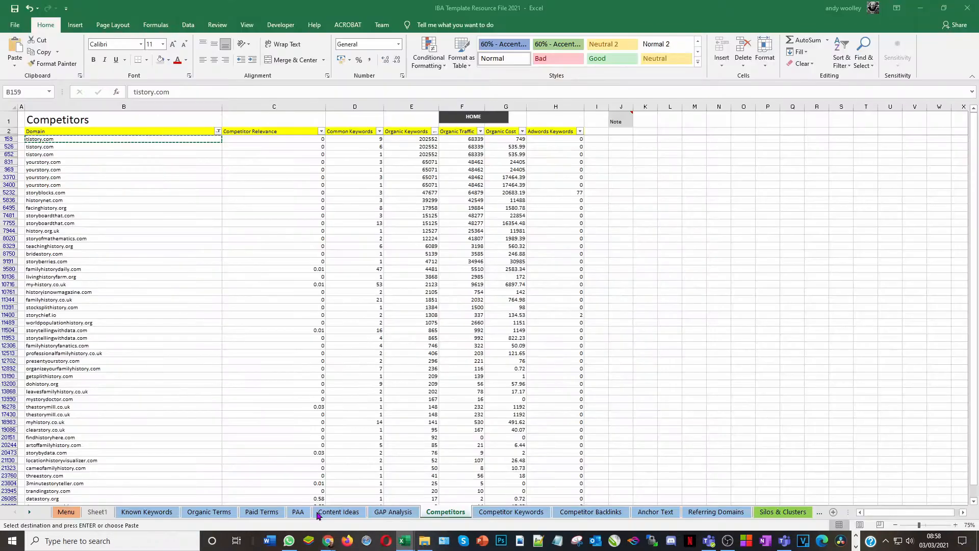
{"action": "left_click", "coordinate": [217, 132]}
{"action": "left_click", "coordinate": [259, 231]}
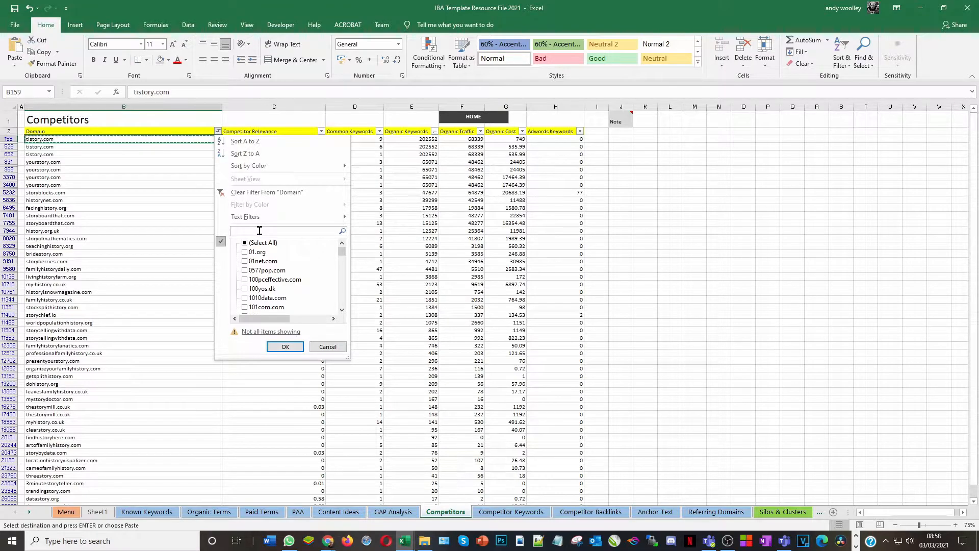
{"action": "left_click", "coordinate": [246, 243]}
{"action": "left_click", "coordinate": [245, 243]}
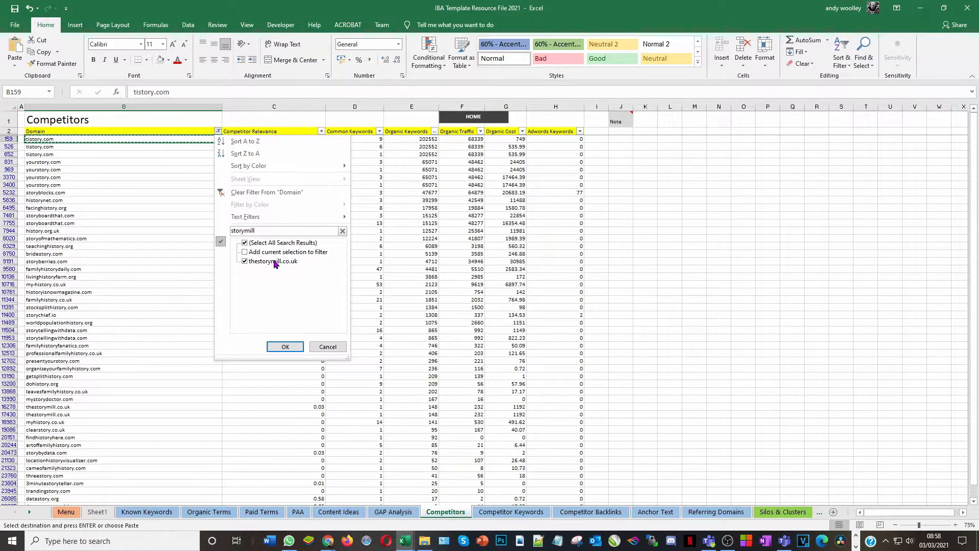
{"action": "left_click", "coordinate": [285, 347]}
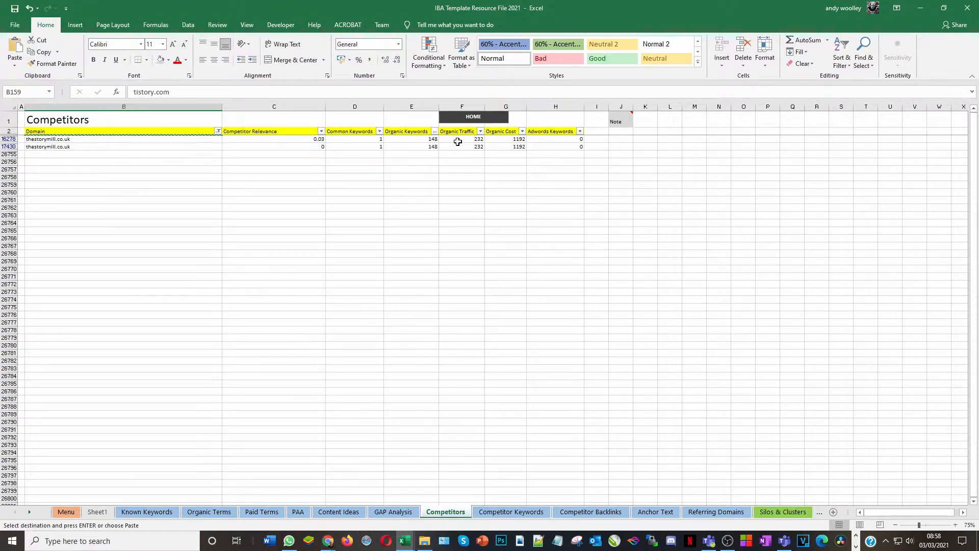
Copy the domain thestorymill.co.uk and look up its organic positions in Semrush
{"action": "left_click", "coordinate": [63, 140]}
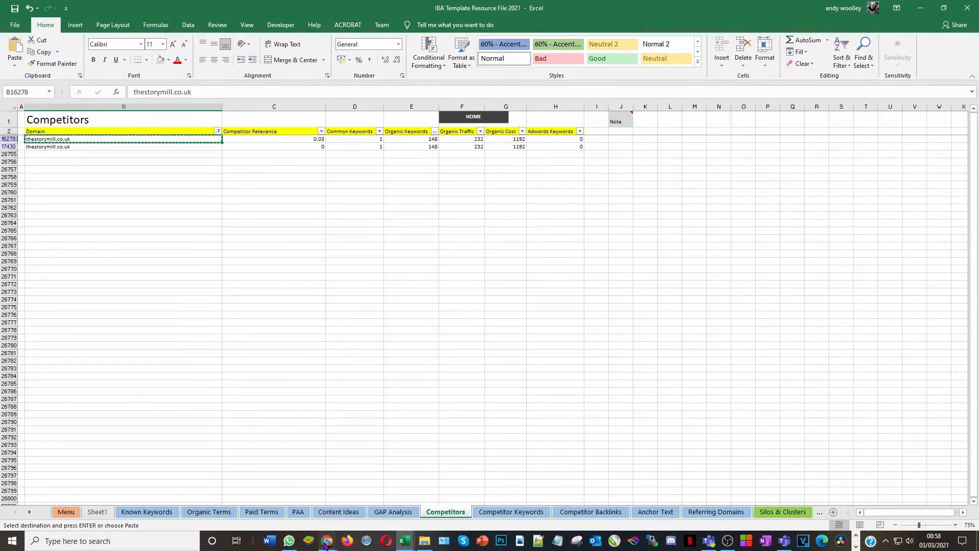
{"action": "mouse_move", "coordinate": [328, 541]}
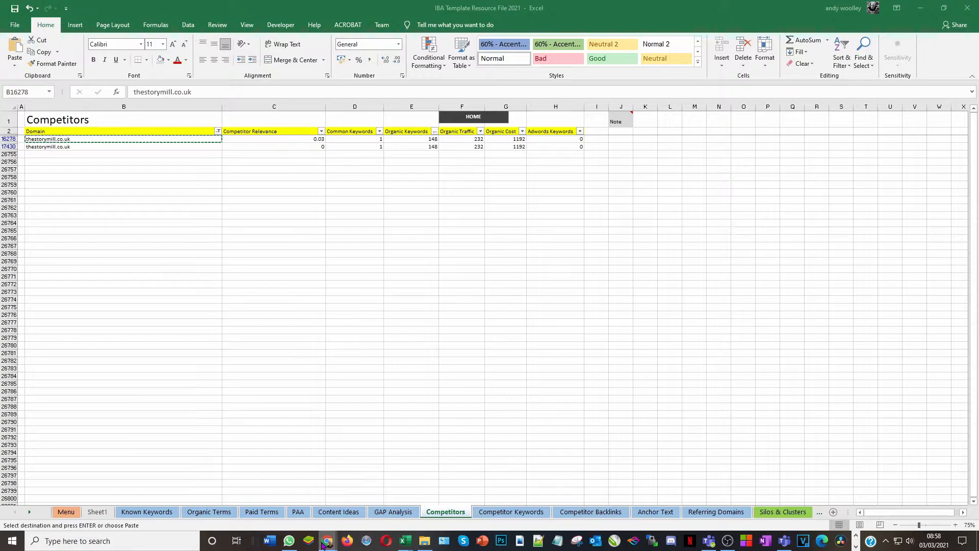
{"action": "left_click", "coordinate": [356, 505]}
{"action": "left_click", "coordinate": [189, 9]}
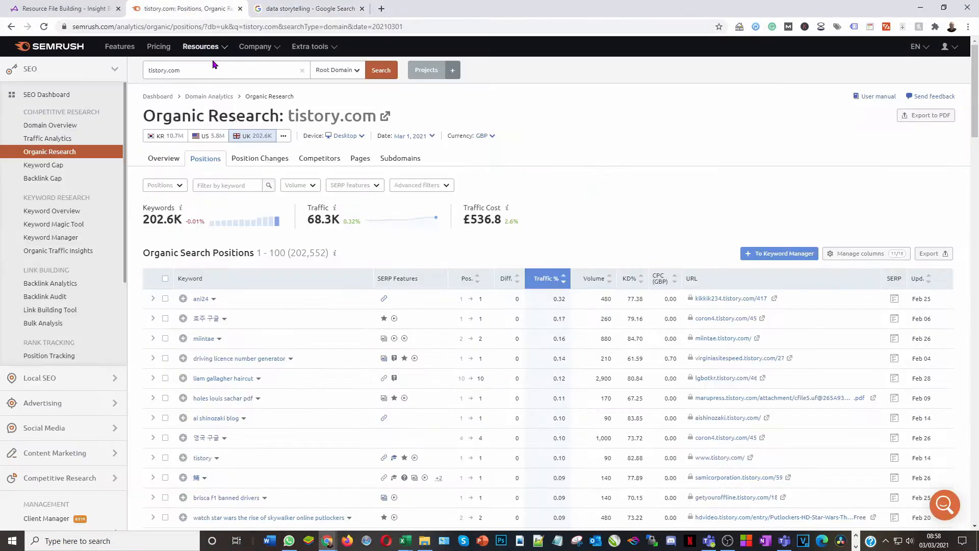
{"action": "triple_click", "coordinate": [170, 70]}
{"action": "key", "text": "ctrl+v"}
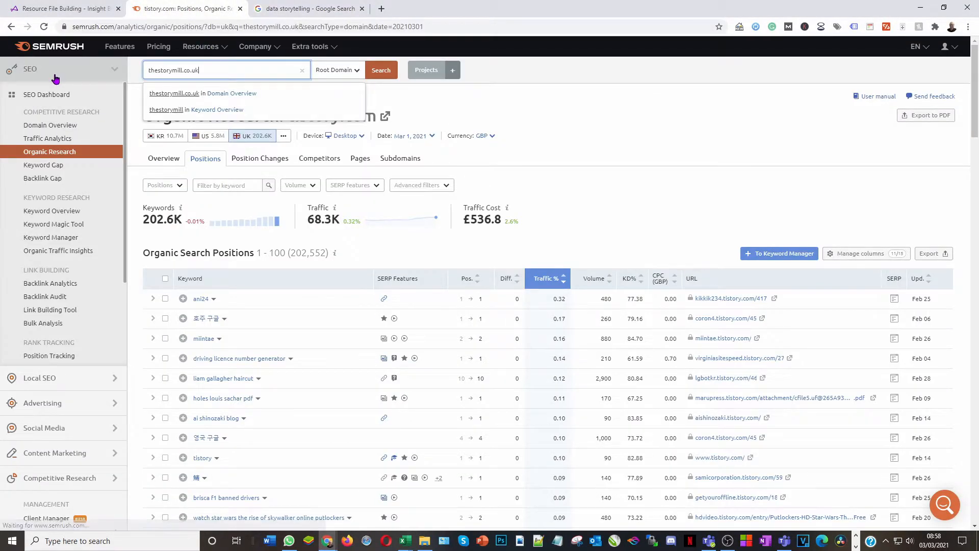
{"action": "key", "text": "Return"}
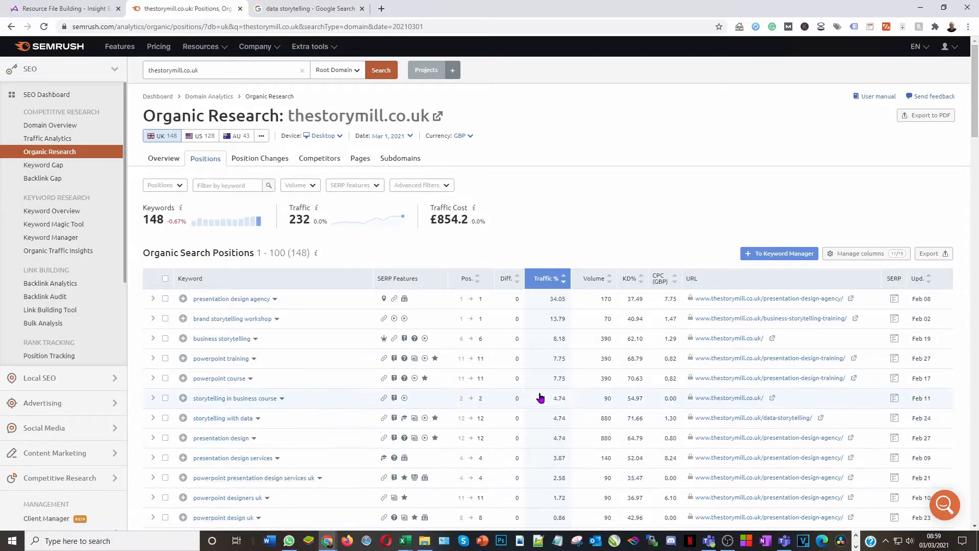
Export the thestorymill.co.uk organic positions to an Excel file and copy all its data rows without the header
{"action": "left_click", "coordinate": [940, 258]}
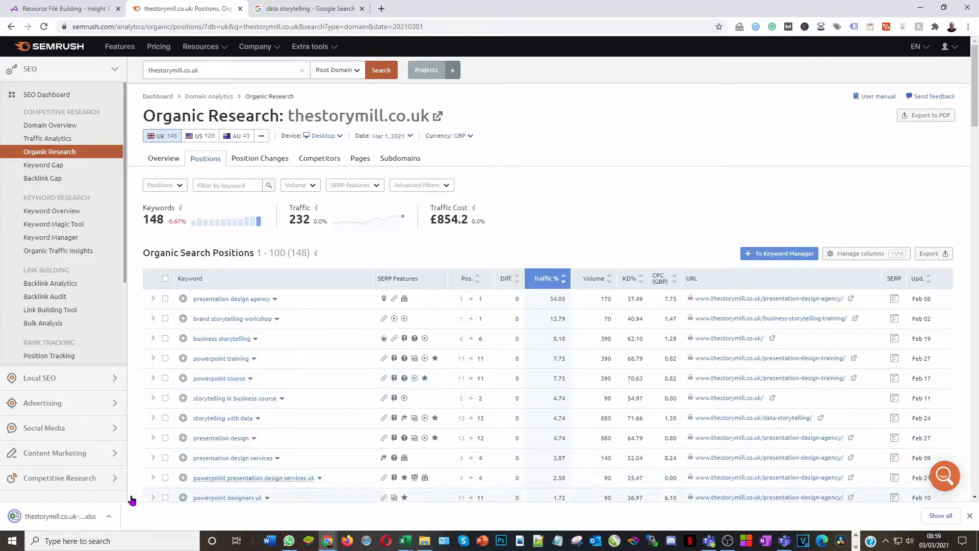
{"action": "key", "text": "alt+Tab"}
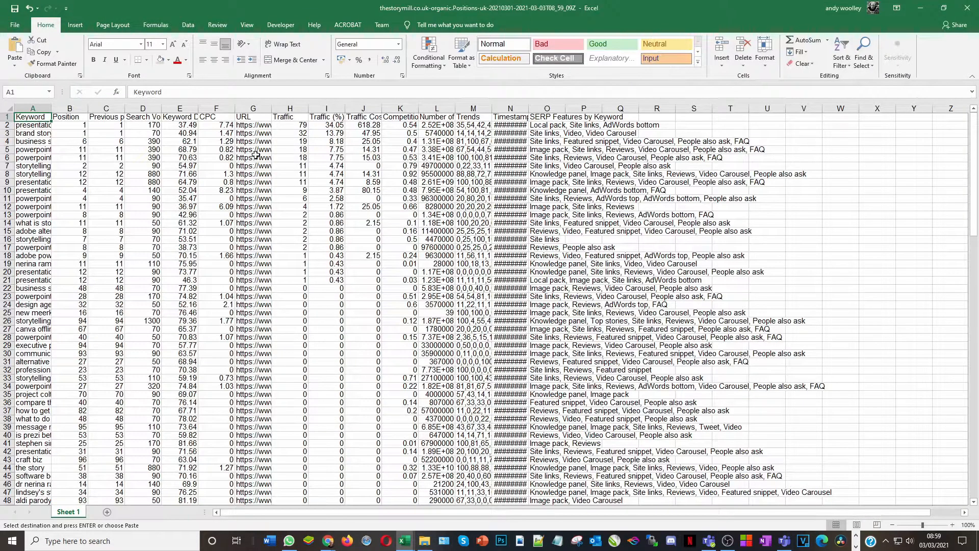
{"action": "left_click", "coordinate": [29, 125]}
{"action": "left_click_drag", "start_coordinate": [971, 145], "coordinate": [968, 498]}
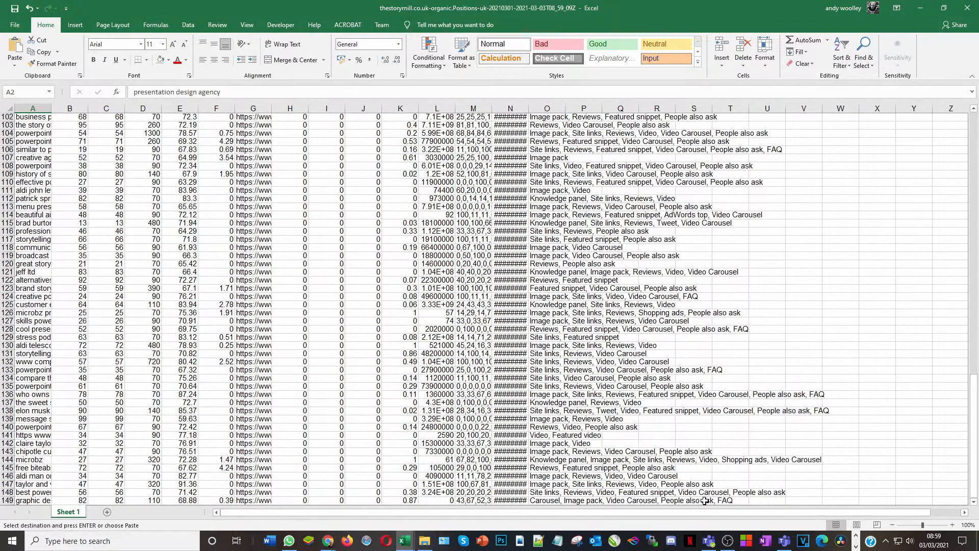
{"action": "left_click", "coordinate": [544, 498], "text": "shift"}
{"action": "left_click", "coordinate": [41, 51]}
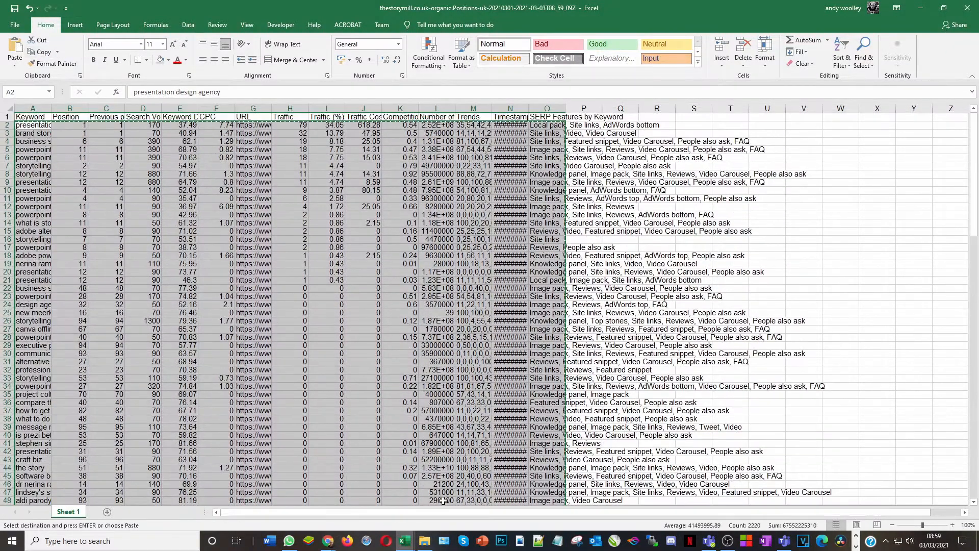
Paste the copied rows into the Competitor Keywords sheet of the IBA Template Resource File, starting at the first empty Keyword cell, C13901
{"action": "mouse_move", "coordinate": [402, 545]}
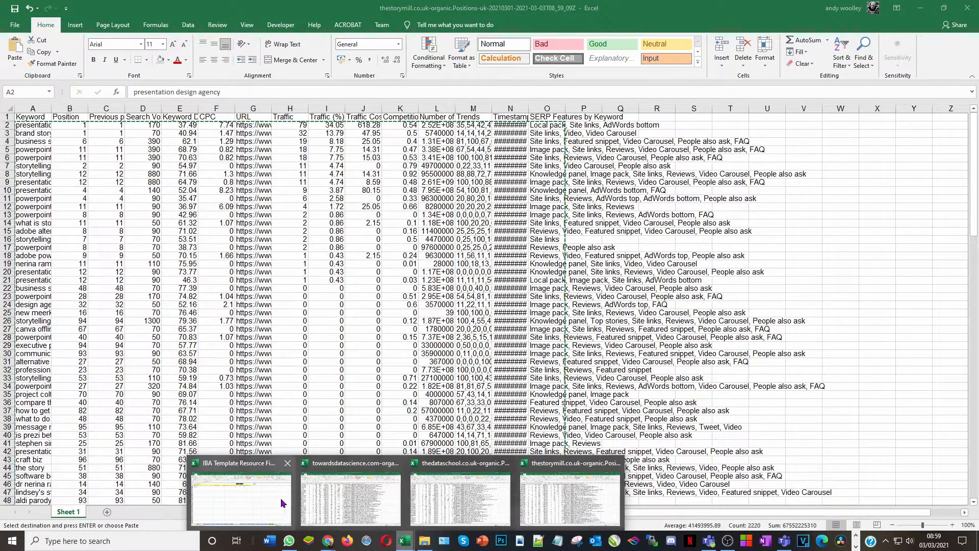
{"action": "left_click", "coordinate": [318, 513]}
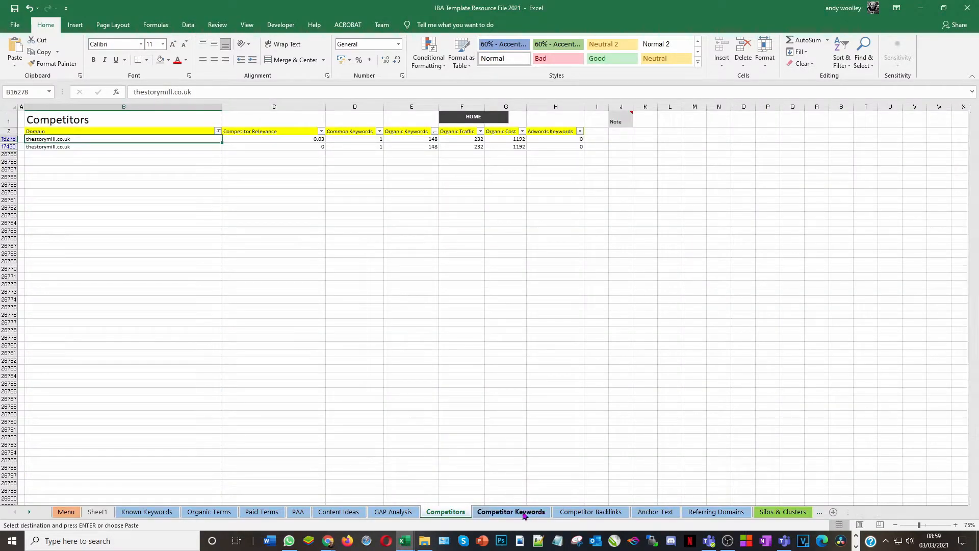
{"action": "left_click", "coordinate": [515, 514]}
{"action": "left_click", "coordinate": [151, 395]}
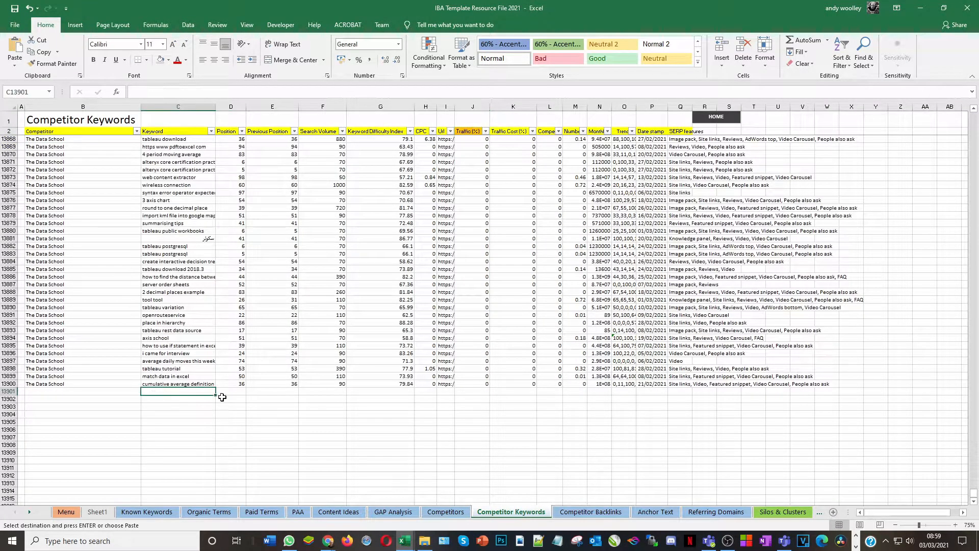
{"action": "key", "text": "ctrl+v"}
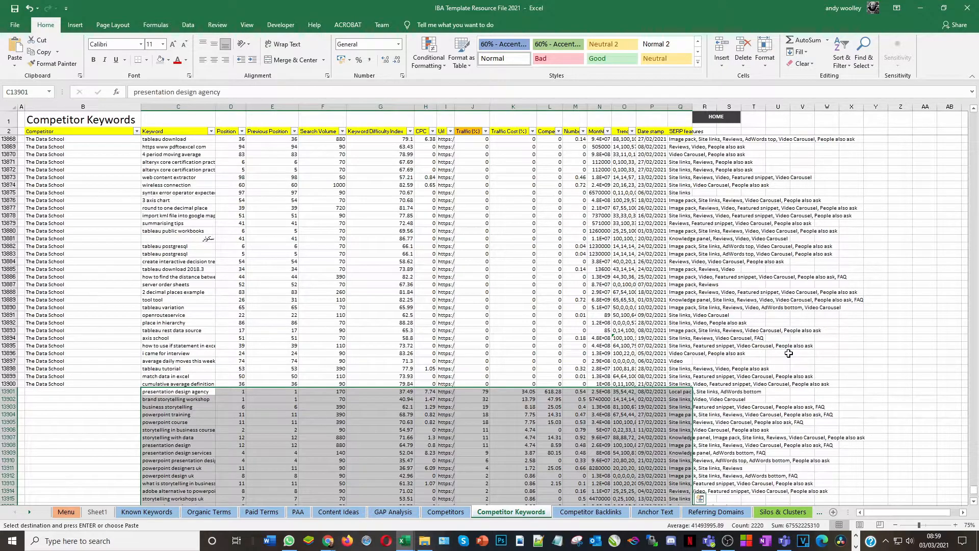
Enter "The Story Mill" as the competitor in B13901, fill it down all the pasted rows and check the last row
{"action": "left_click", "coordinate": [120, 394]}
{"action": "type", "text": "The Str"}
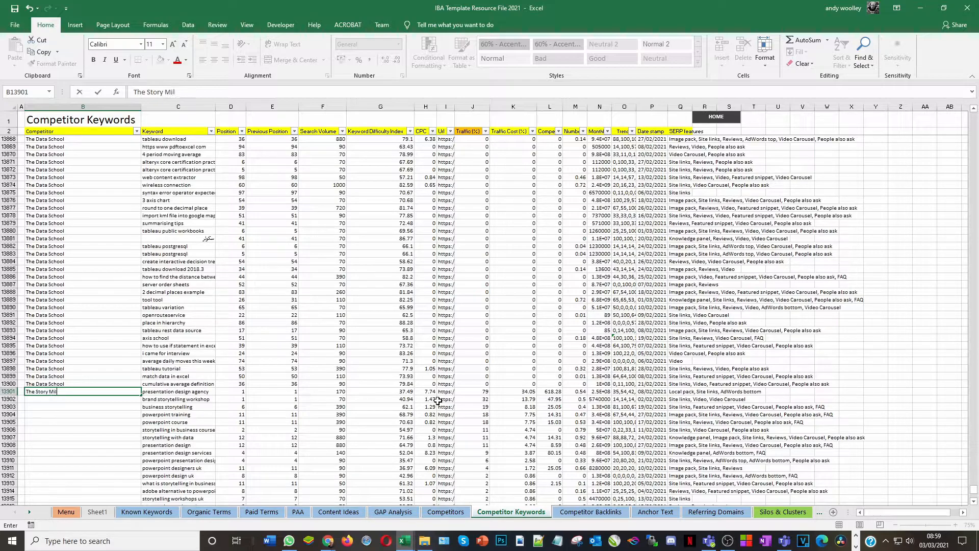
{"action": "type", "text": "ry Mill"}
{"action": "double_click", "coordinate": [142, 394]}
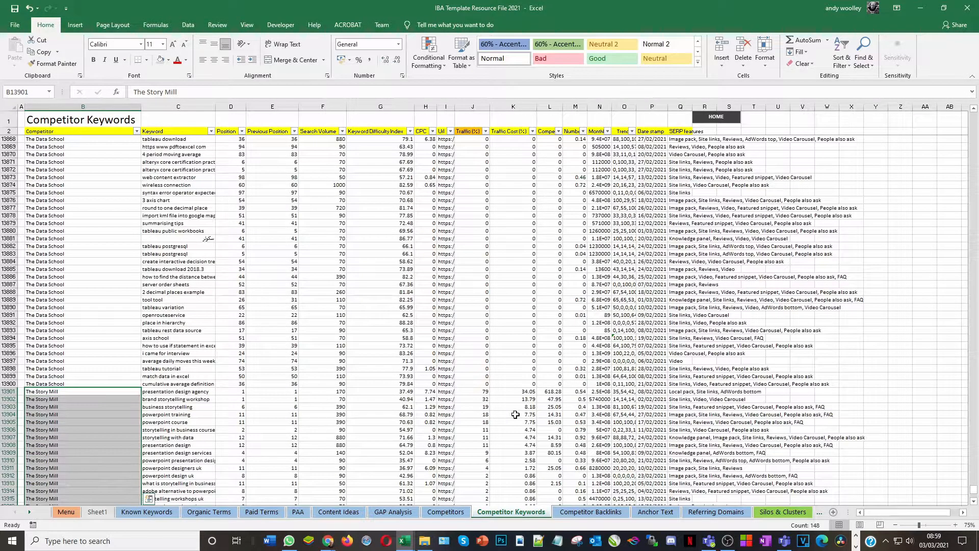
{"action": "scroll", "coordinate": [934, 398], "scroll_direction": "down", "scroll_amount": 17}
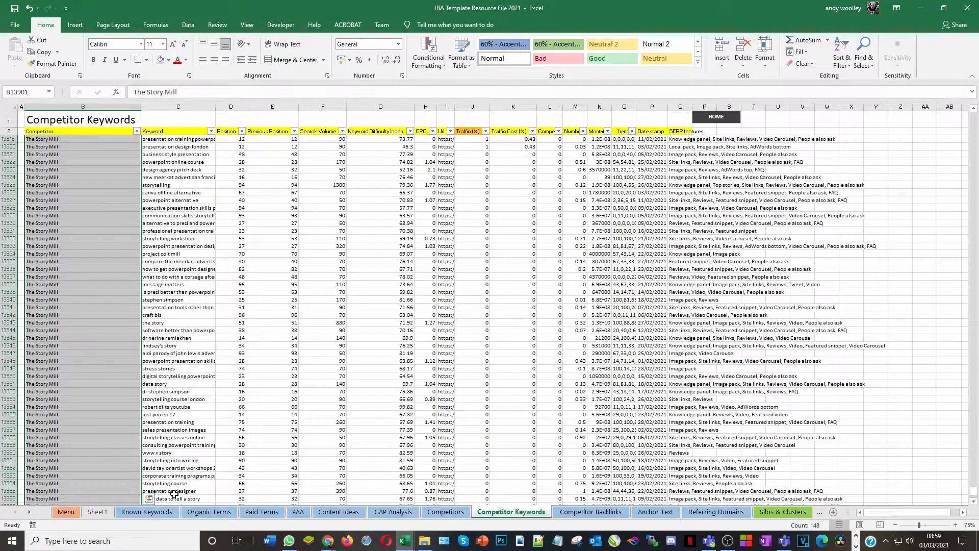
{"action": "scroll", "coordinate": [174, 495], "scroll_direction": "down", "scroll_amount": 16}
{"action": "scroll", "coordinate": [296, 399], "scroll_direction": "down", "scroll_amount": 17}
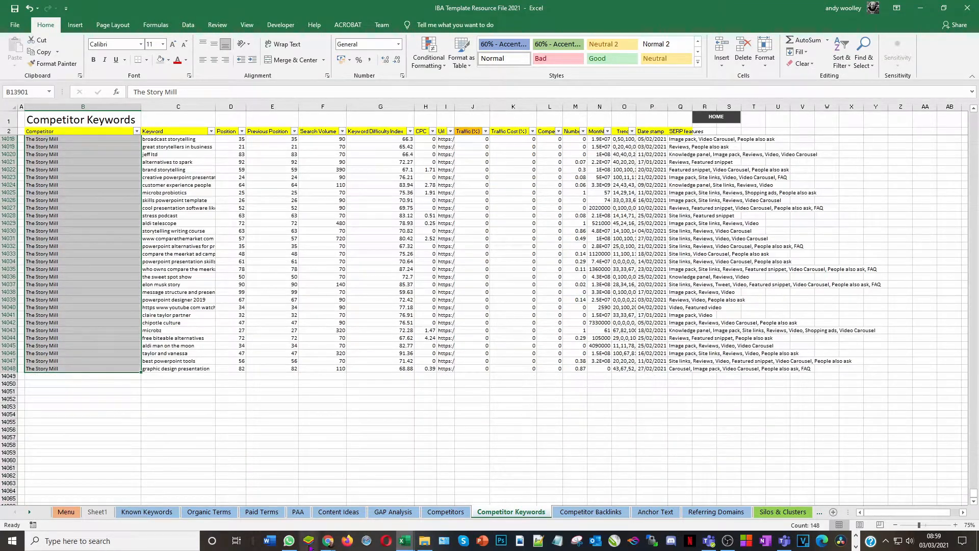
Switch to the Google results for "data storytelling" in Chrome and open the Nugit "What is Data Storytelling?" result in a new tab
{"action": "left_click", "coordinate": [328, 541]}
{"action": "left_click", "coordinate": [387, 498]}
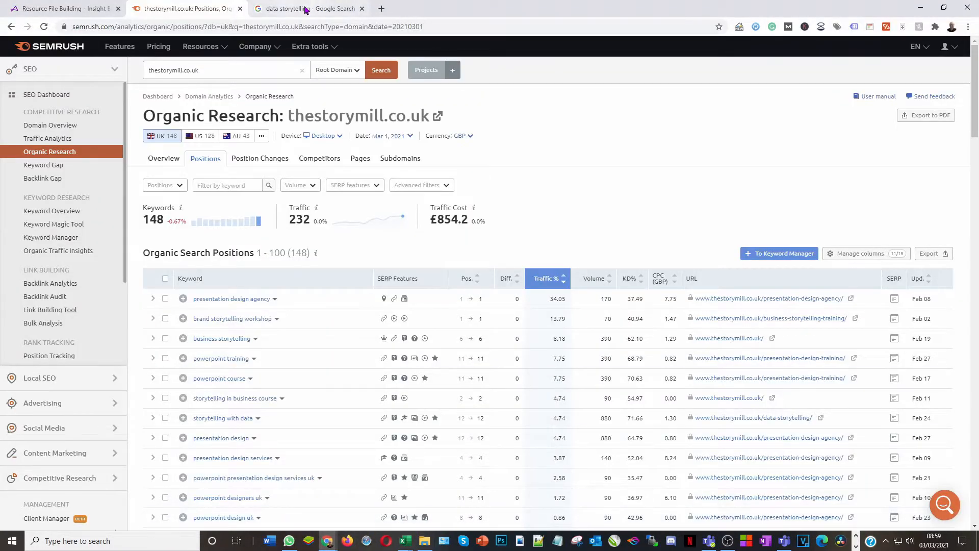
{"action": "left_click", "coordinate": [306, 10]}
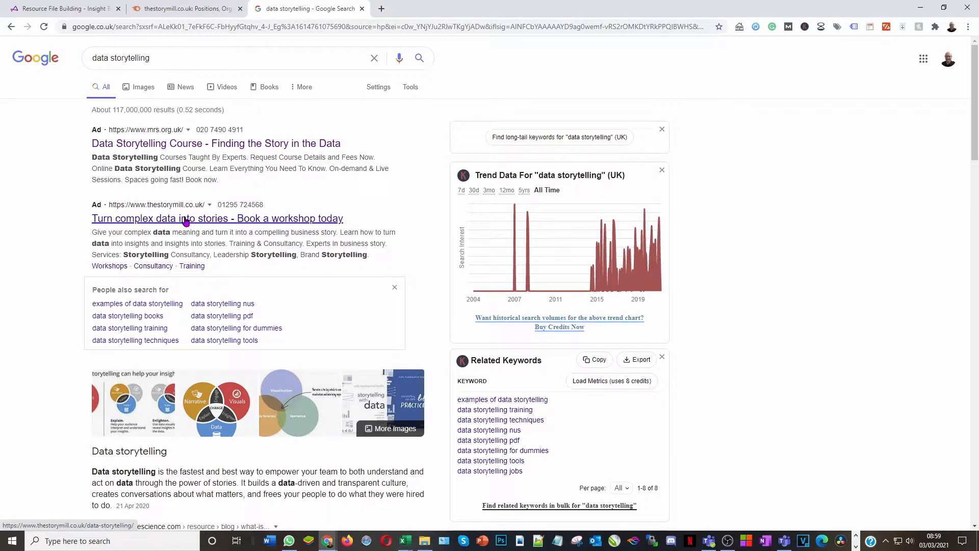
{"action": "scroll", "coordinate": [226, 347], "scroll_direction": "down", "scroll_amount": 2}
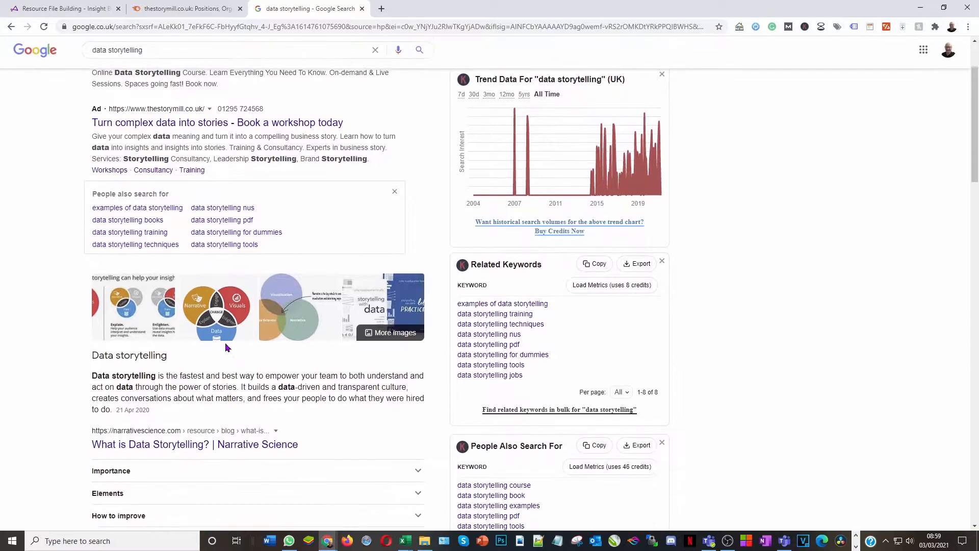
{"action": "scroll", "coordinate": [201, 337], "scroll_direction": "down", "scroll_amount": 2}
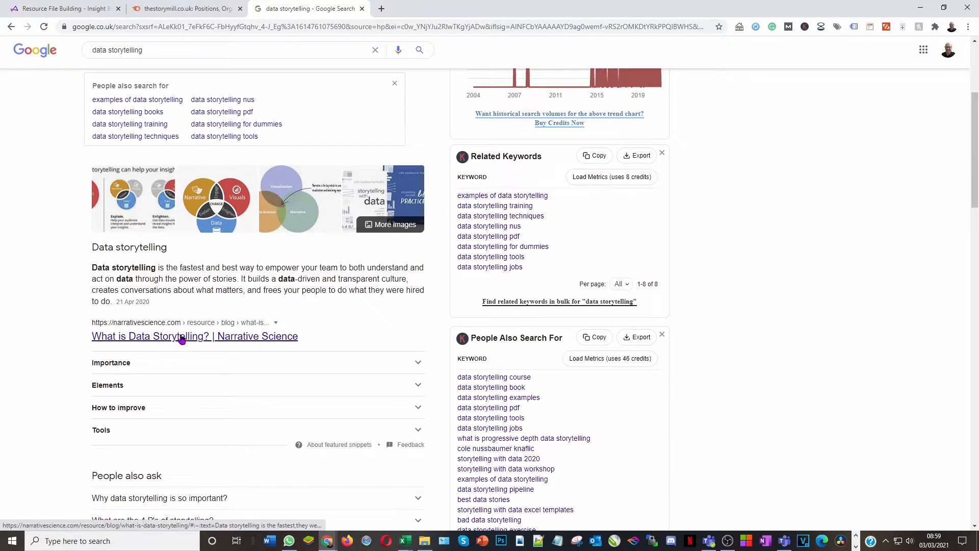
{"action": "scroll", "coordinate": [249, 385], "scroll_direction": "down", "scroll_amount": 2}
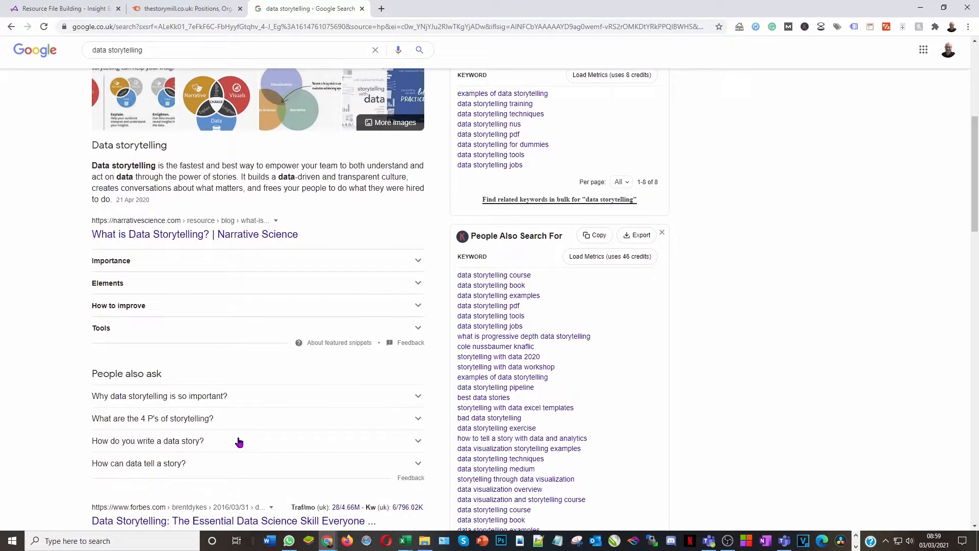
{"action": "scroll", "coordinate": [332, 357], "scroll_direction": "down", "scroll_amount": 6}
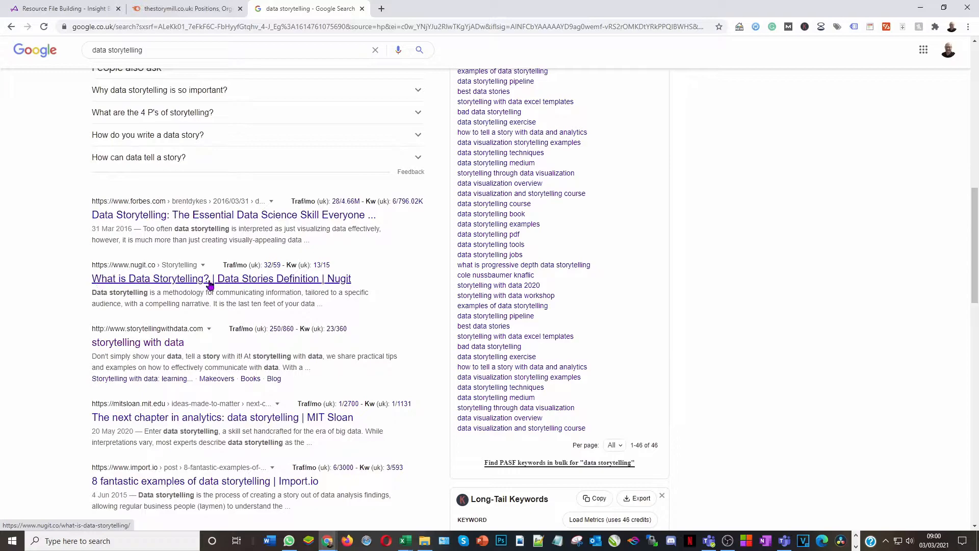
{"action": "right_click", "coordinate": [177, 281]}
{"action": "left_click", "coordinate": [214, 288]}
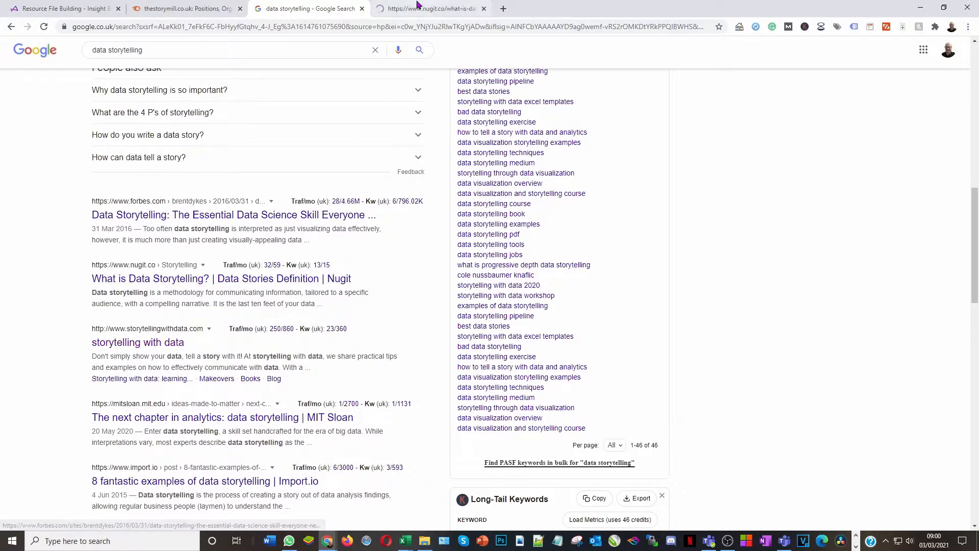
{"action": "key", "text": "ctrl+Tab"}
{"action": "left_click_drag", "start_coordinate": [95, 27], "coordinate": [3, 28]}
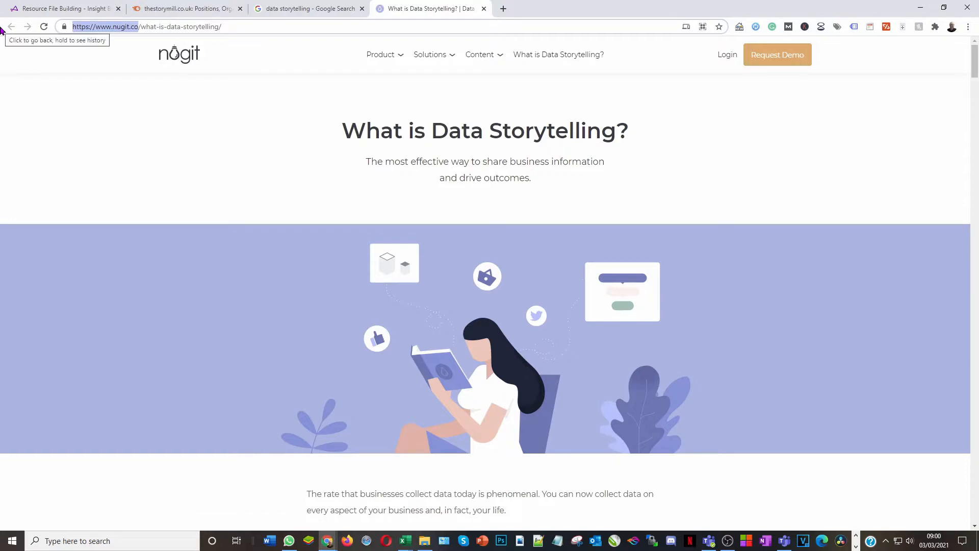
{"action": "left_click", "coordinate": [172, 6]}
{"action": "left_click", "coordinate": [162, 70]}
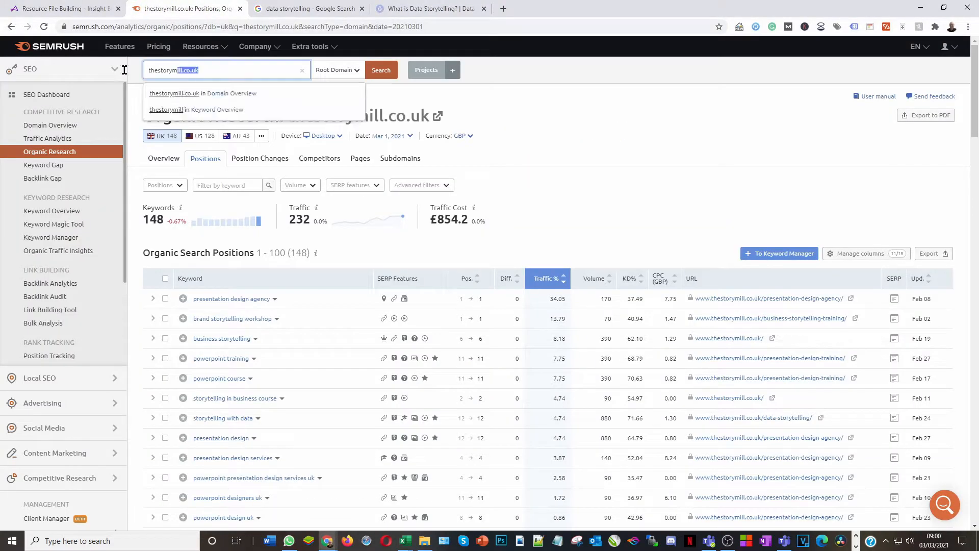
{"action": "key", "text": "ctrl+a"}
{"action": "key", "text": "ctrl+v"}
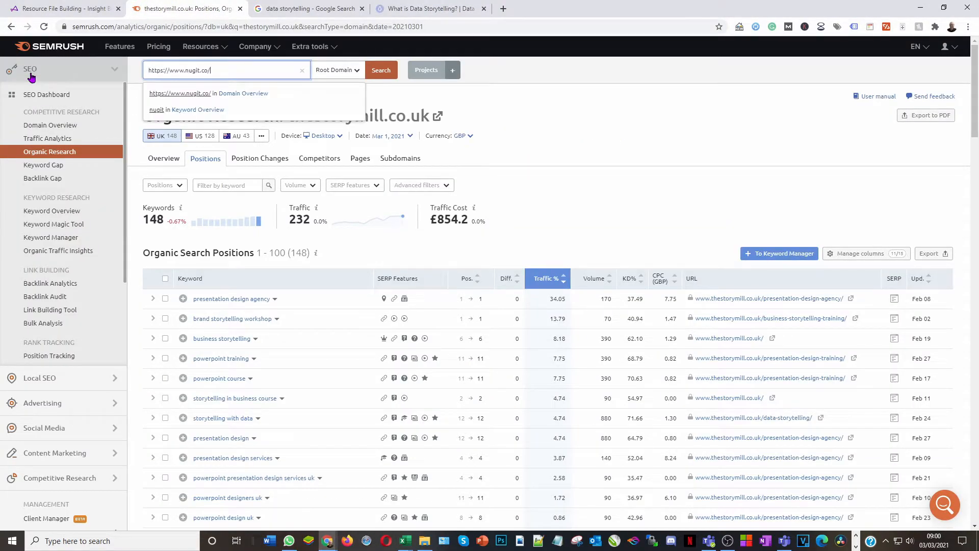
{"action": "left_click", "coordinate": [383, 71]}
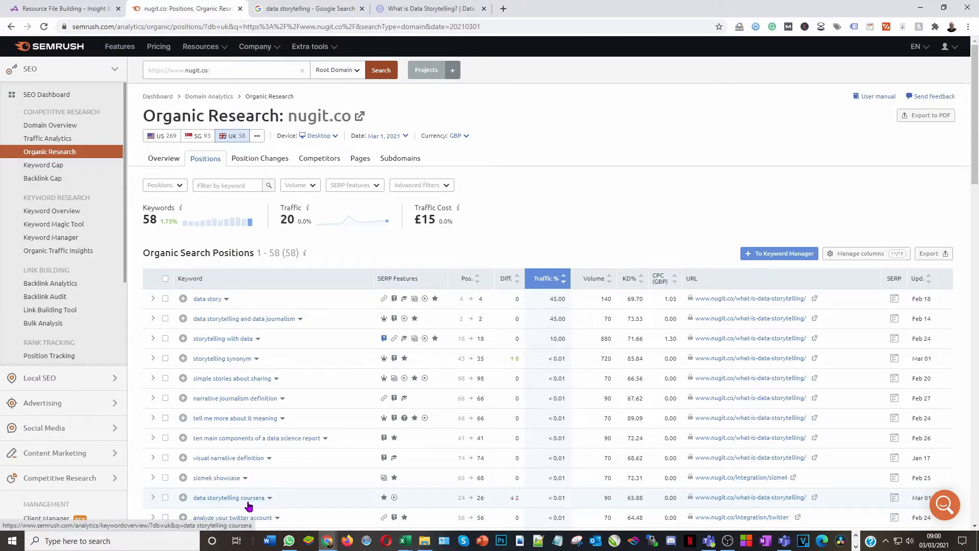
Export the nugit.co organic positions to an Excel file and open the downloaded file
{"action": "scroll", "coordinate": [265, 490], "scroll_direction": "down", "scroll_amount": 1}
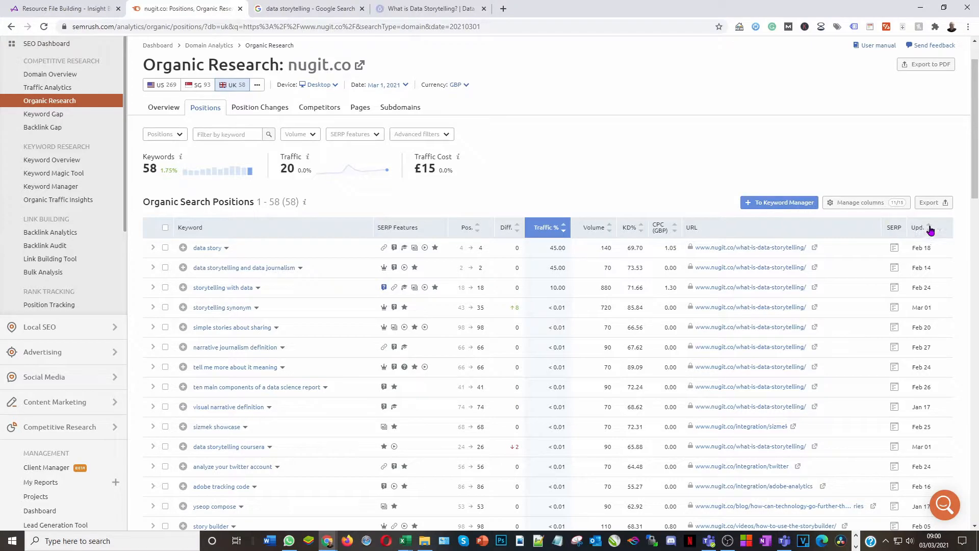
{"action": "left_click", "coordinate": [931, 204]}
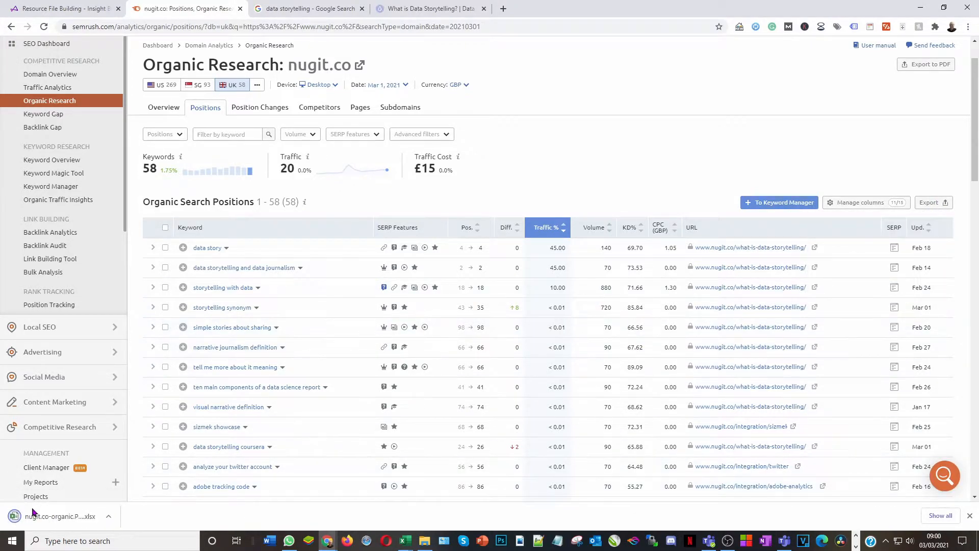
{"action": "left_click", "coordinate": [56, 516]}
{"action": "left_click", "coordinate": [470, 412]}
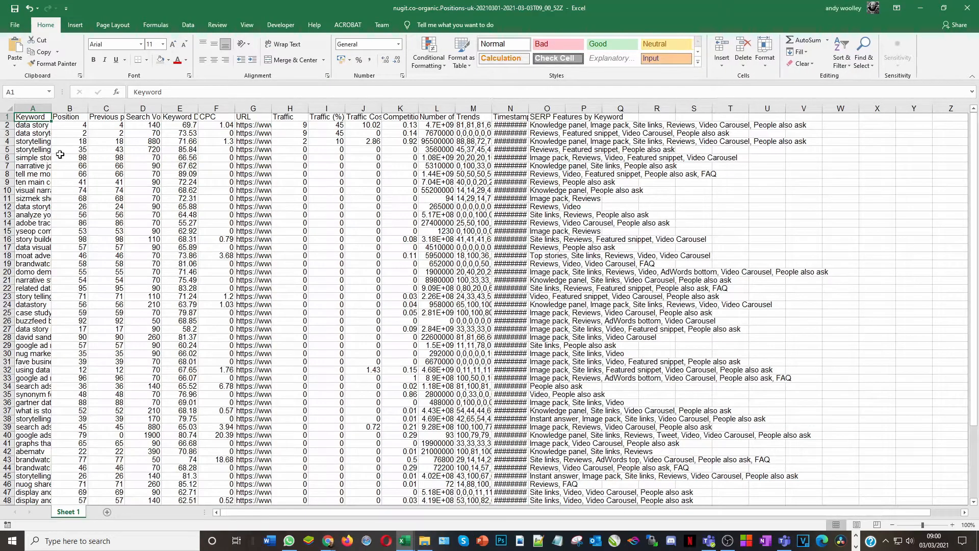
Copy all the data rows of the nugit.co export without the header, A2 through O59
{"action": "left_click", "coordinate": [28, 125]}
{"action": "scroll", "coordinate": [449, 232], "scroll_direction": "down", "scroll_amount": 10}
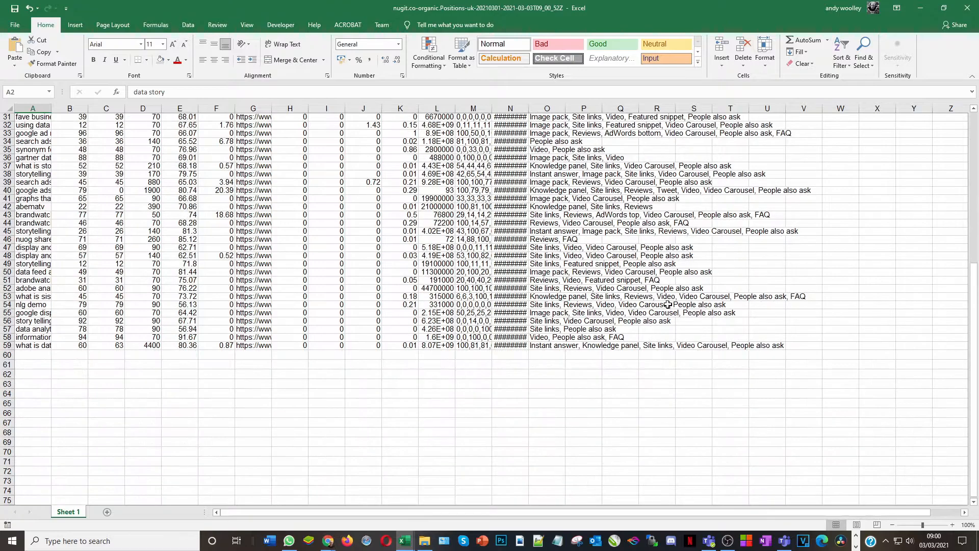
{"action": "left_click", "coordinate": [513, 347], "text": "shift"}
{"action": "left_click", "coordinate": [533, 345], "text": "shift"}
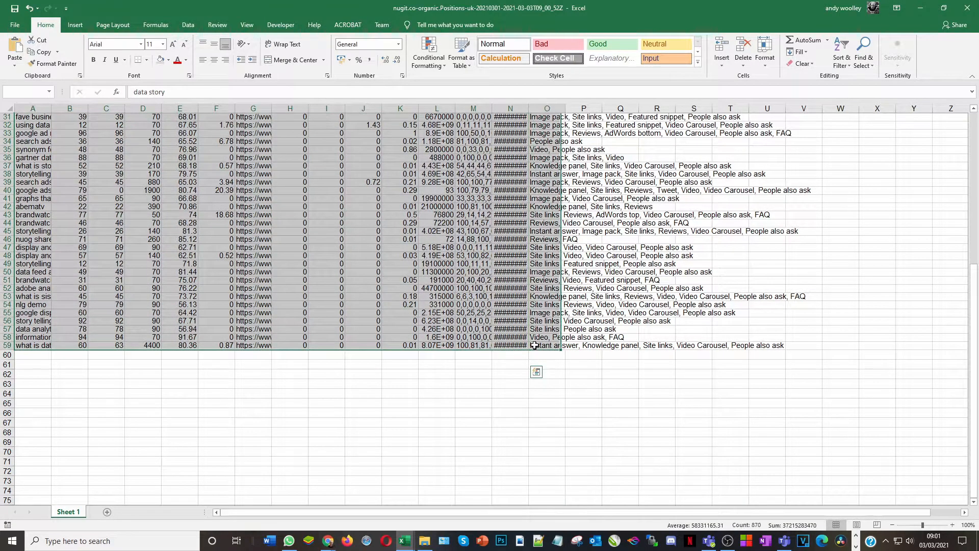
{"action": "left_click", "coordinate": [40, 51]}
{"action": "scroll", "coordinate": [428, 477], "scroll_direction": "up", "scroll_amount": 10}
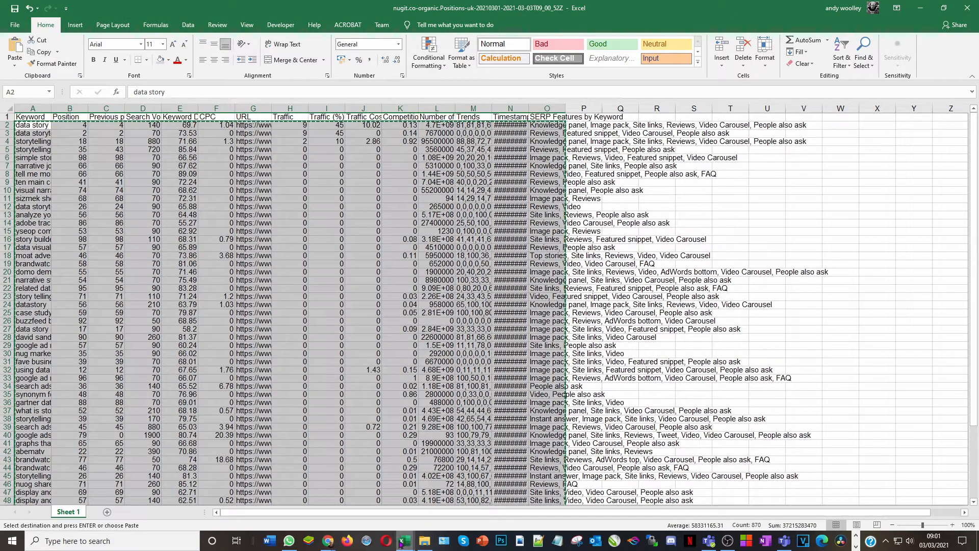
Paste the copied rows into the Competitor Keywords sheet of the IBA Template Resource File, starting at the first empty Keyword cell, C14049
{"action": "mouse_move", "coordinate": [405, 541]}
{"action": "left_click", "coordinate": [186, 489]}
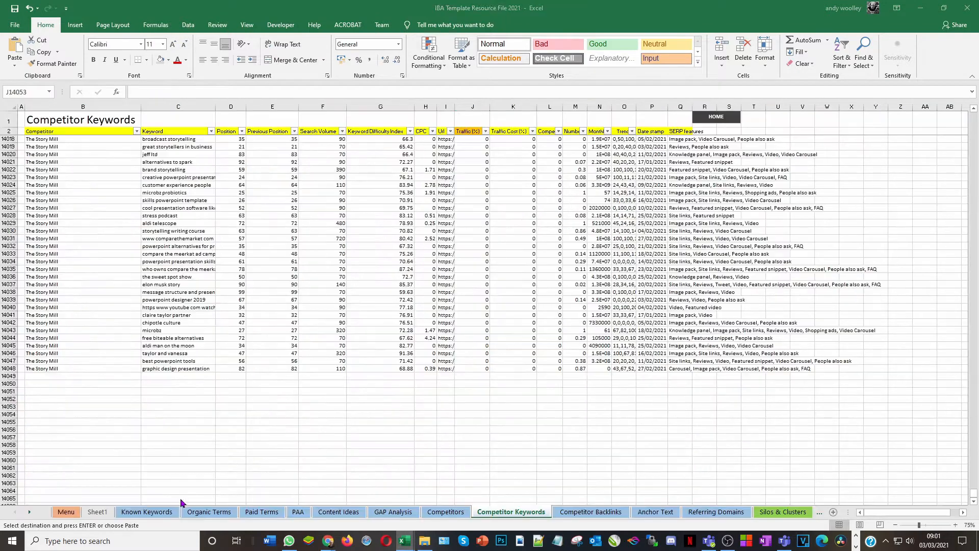
{"action": "left_click", "coordinate": [158, 377]}
{"action": "key", "text": "ctrl+v"}
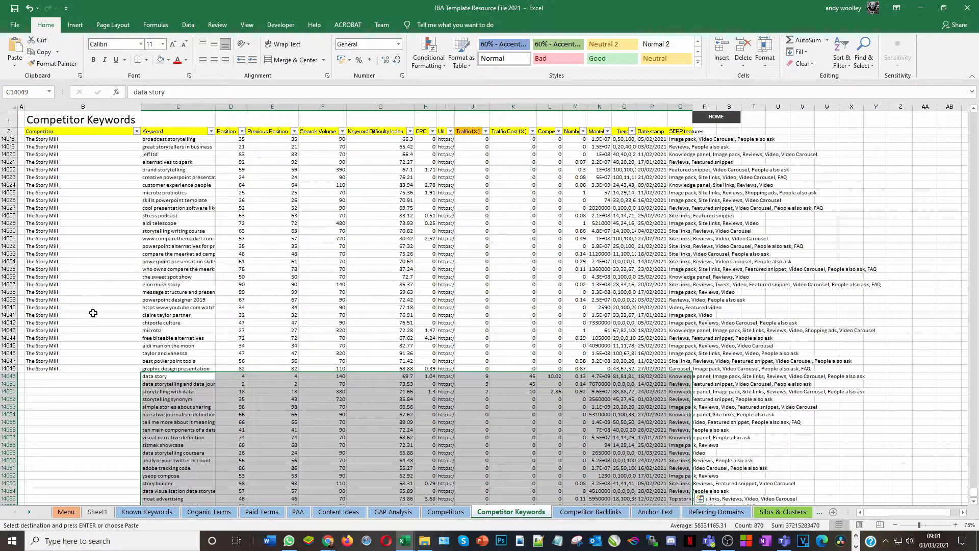
Enter "Nugit" as the competitor in B14049, fill it down all the pasted rows and check the last row
{"action": "left_click", "coordinate": [65, 381]}
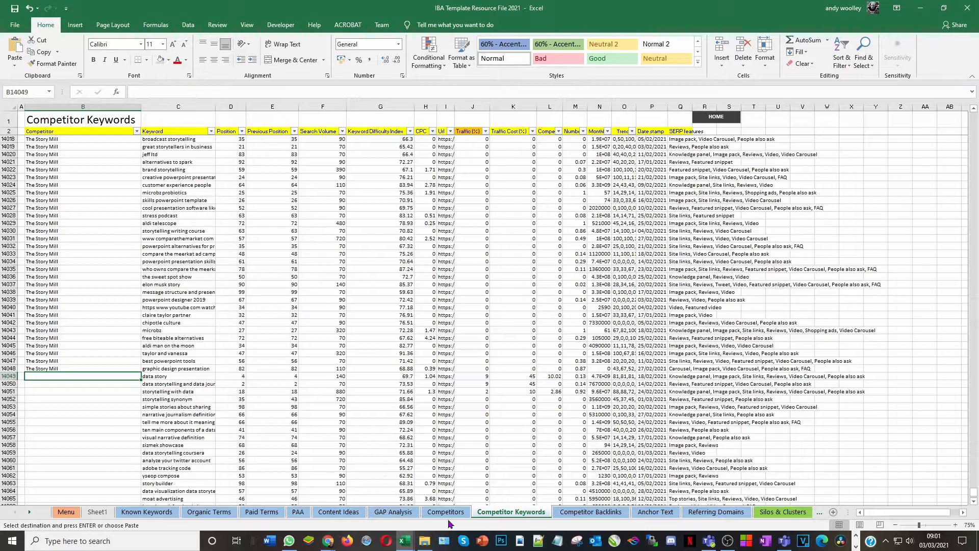
{"action": "mouse_move", "coordinate": [328, 539]}
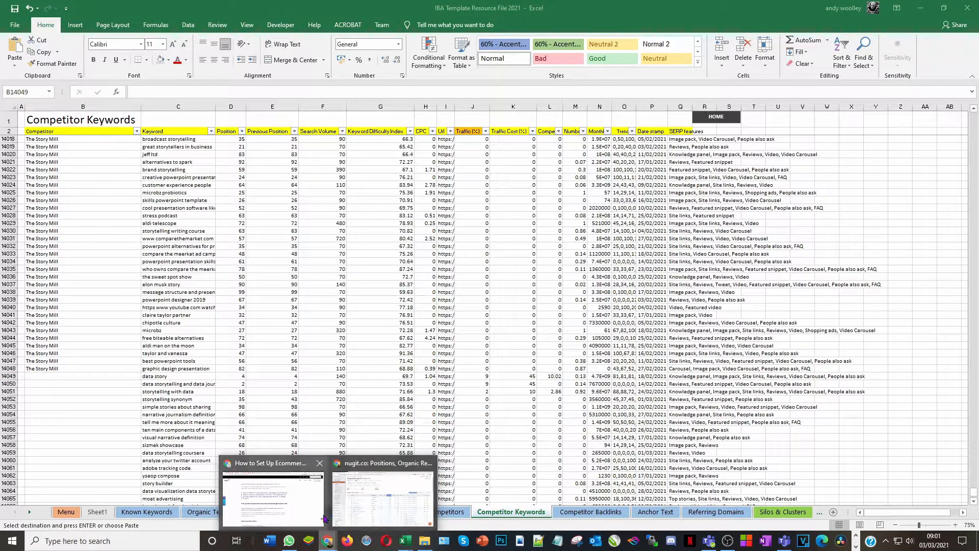
{"action": "left_click", "coordinate": [381, 515]}
{"action": "scroll", "coordinate": [261, 256], "scroll_direction": "up", "scroll_amount": 1}
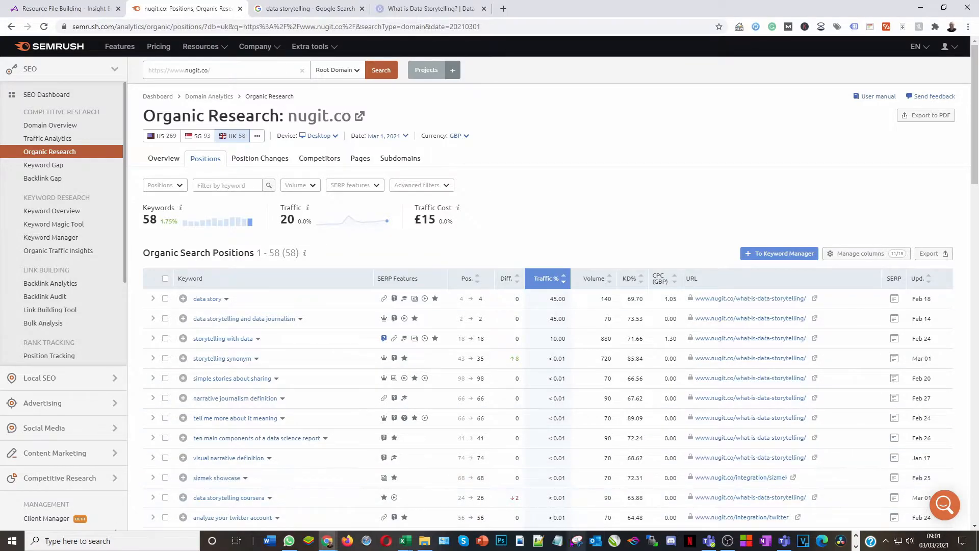
{"action": "mouse_move", "coordinate": [406, 541]}
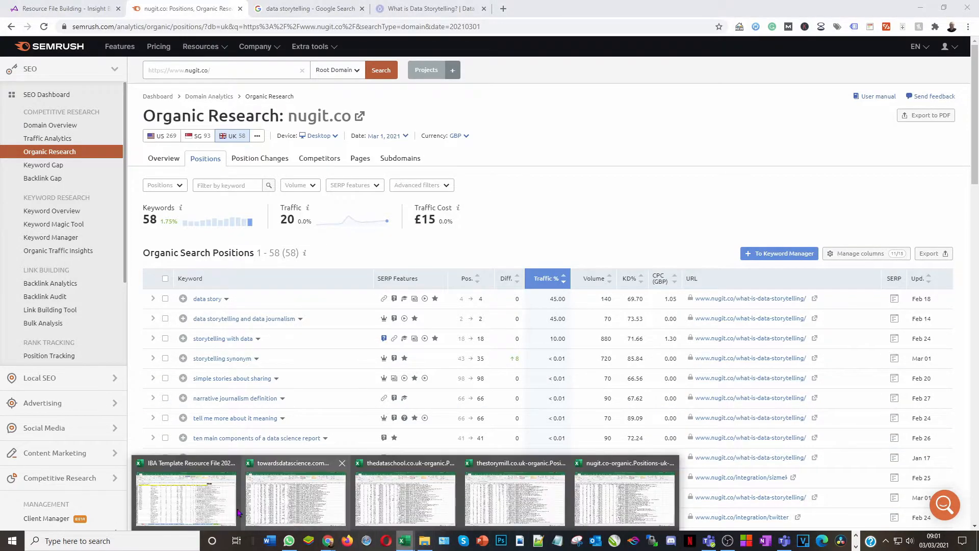
{"action": "left_click", "coordinate": [153, 474]}
{"action": "type", "text": "Nugit"}
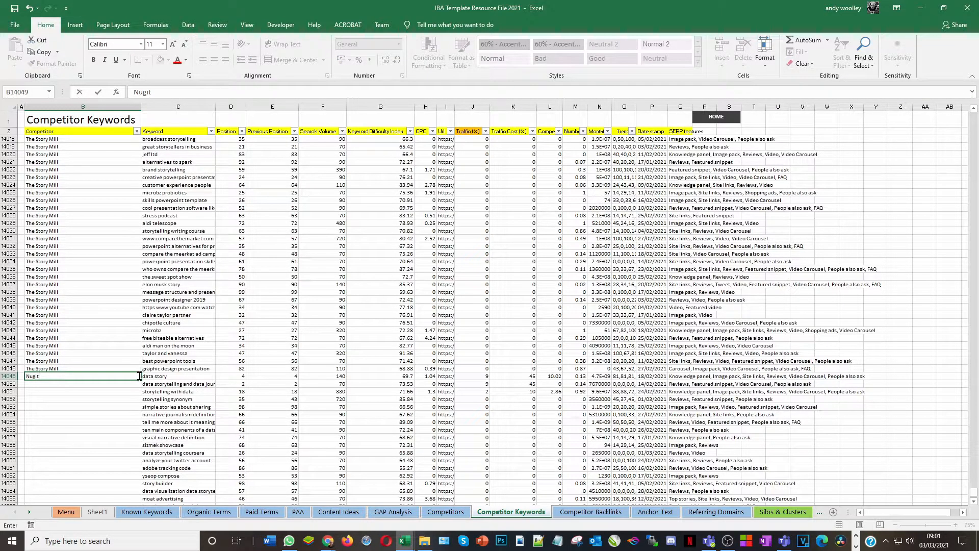
{"action": "double_click", "coordinate": [142, 379]}
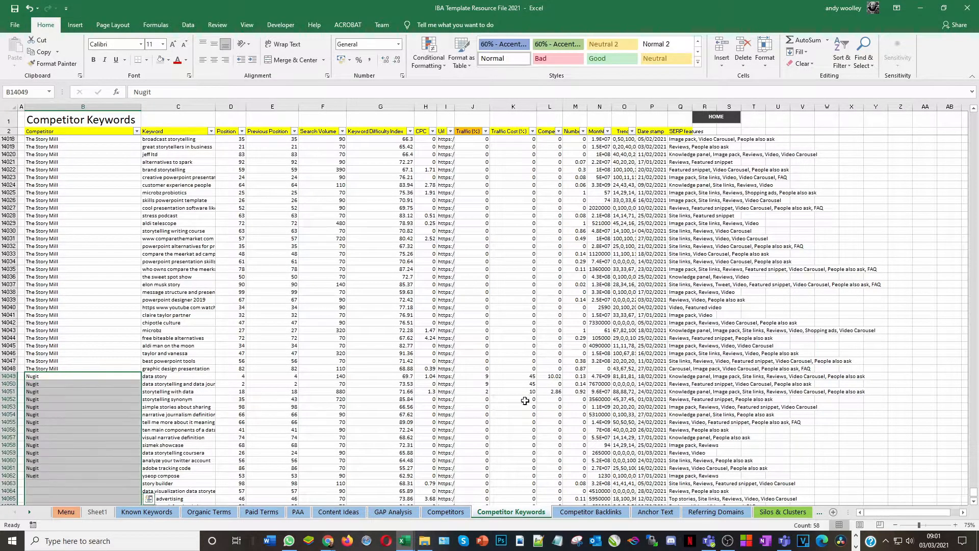
{"action": "scroll", "coordinate": [790, 375], "scroll_direction": "down", "scroll_amount": 13}
{"action": "scroll", "coordinate": [790, 375], "scroll_direction": "down", "scroll_amount": 10}
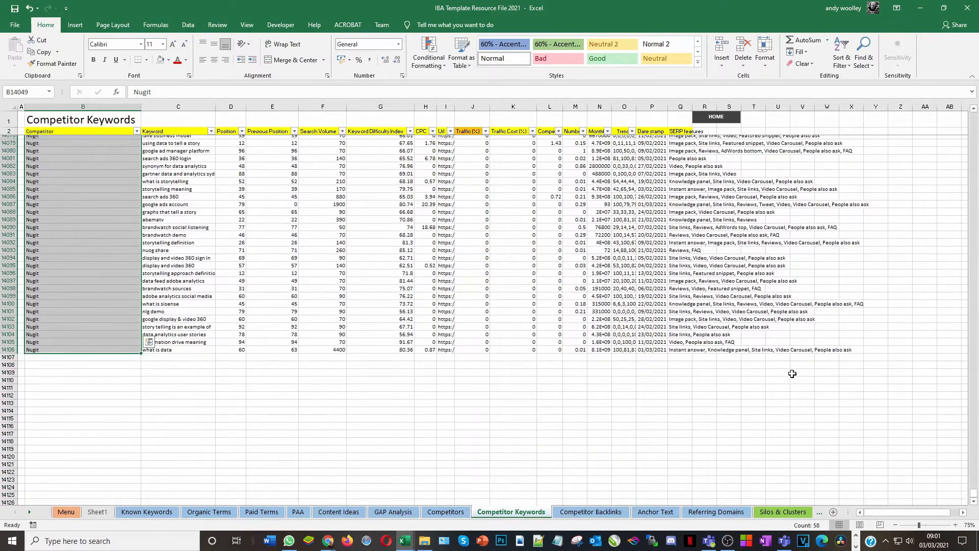
{"action": "left_click", "coordinate": [600, 407]}
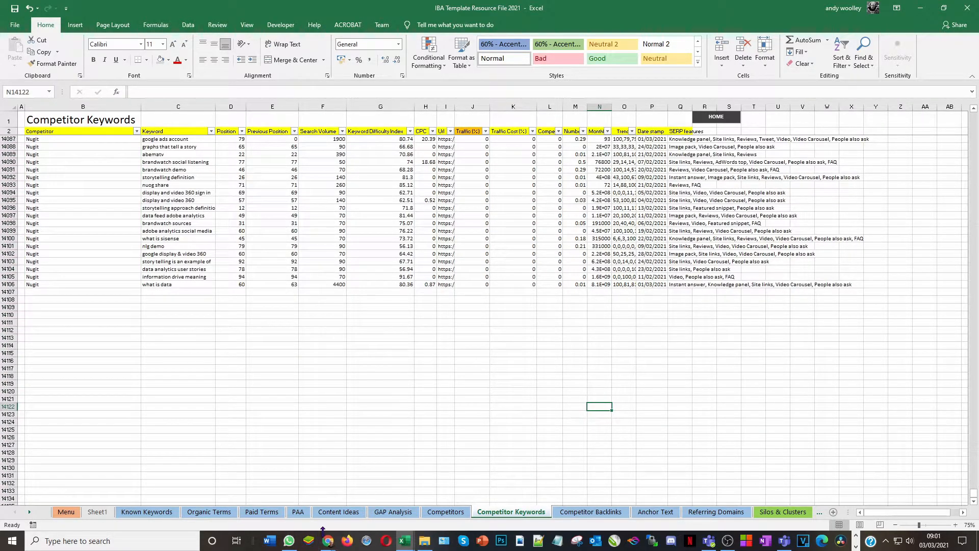
Switch to Chrome, close the Nugit page and go back over the "data storytelling" search results
{"action": "mouse_move", "coordinate": [328, 541]}
{"action": "left_click", "coordinate": [378, 492]}
{"action": "left_click", "coordinate": [398, 8]}
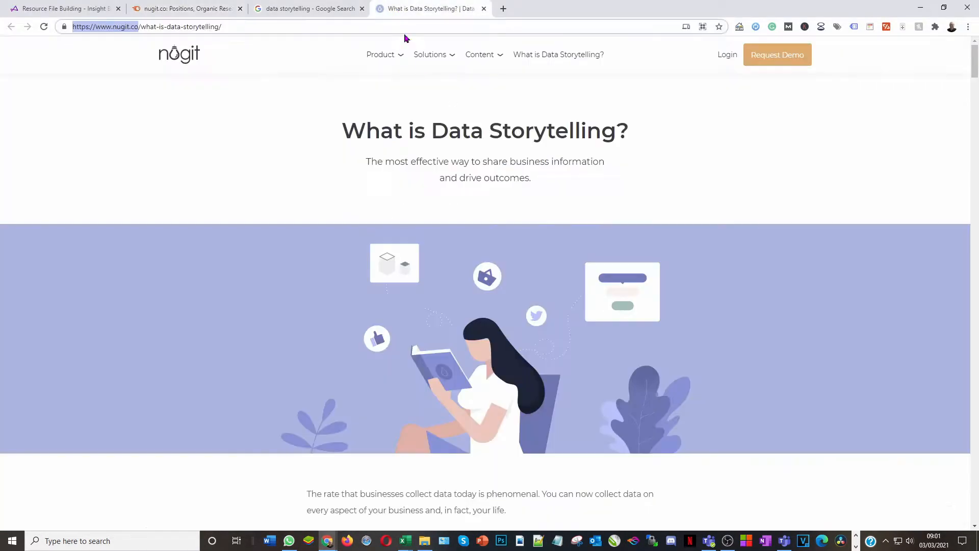
{"action": "left_click", "coordinate": [483, 9]}
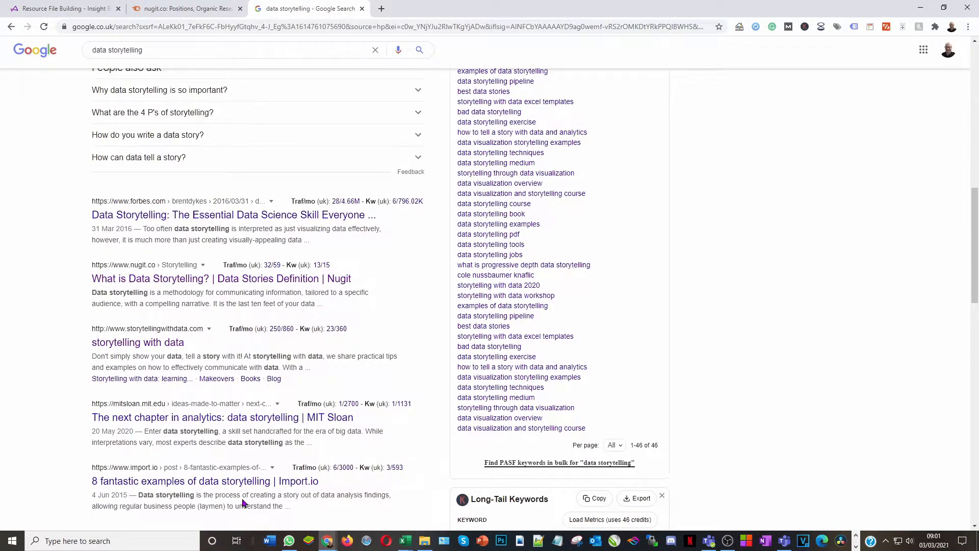
{"action": "scroll", "coordinate": [332, 327], "scroll_direction": "up", "scroll_amount": 7}
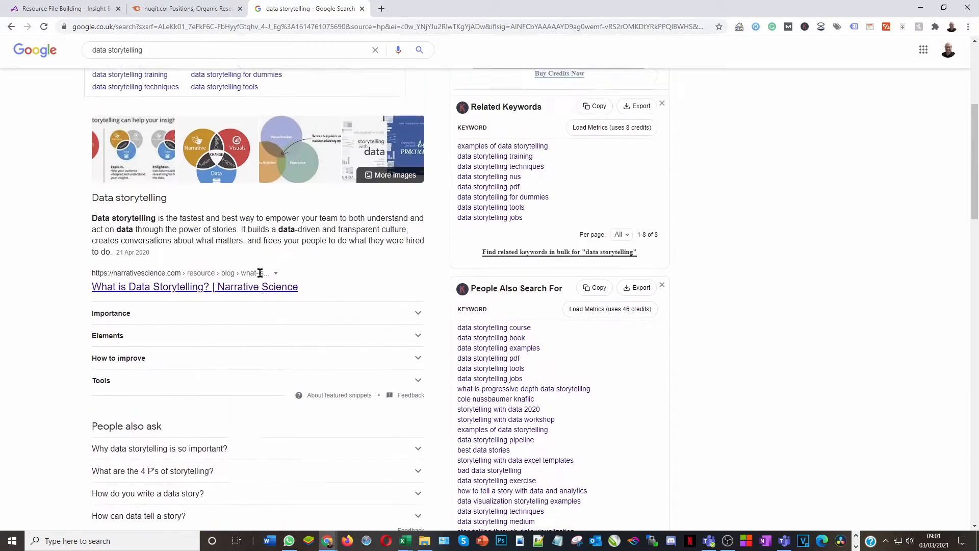
{"action": "scroll", "coordinate": [260, 278], "scroll_direction": "up", "scroll_amount": 5}
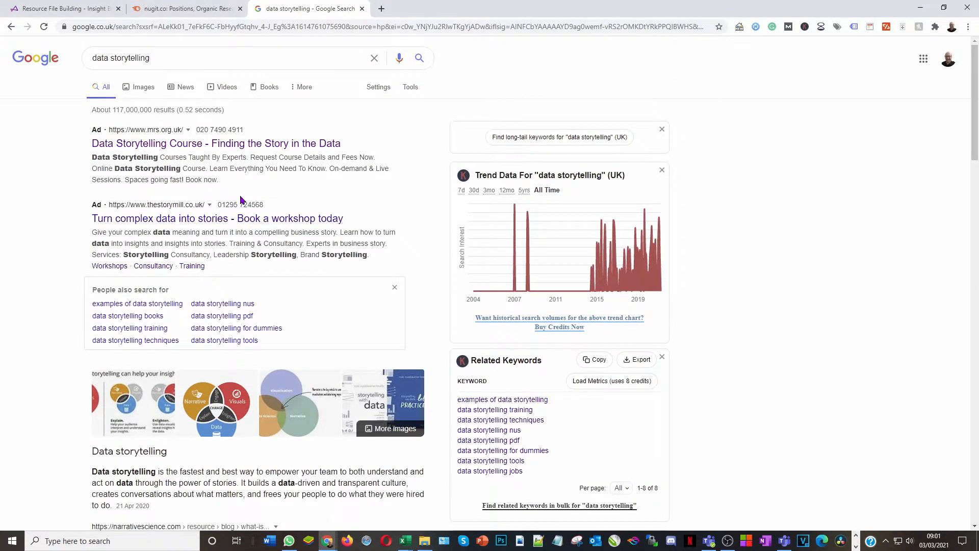
Search Google for "the story mill" and look through the results for related competitors
{"action": "left_click_drag", "start_coordinate": [153, 57], "coordinate": [42, 63]}
{"action": "type", "text": "the "}
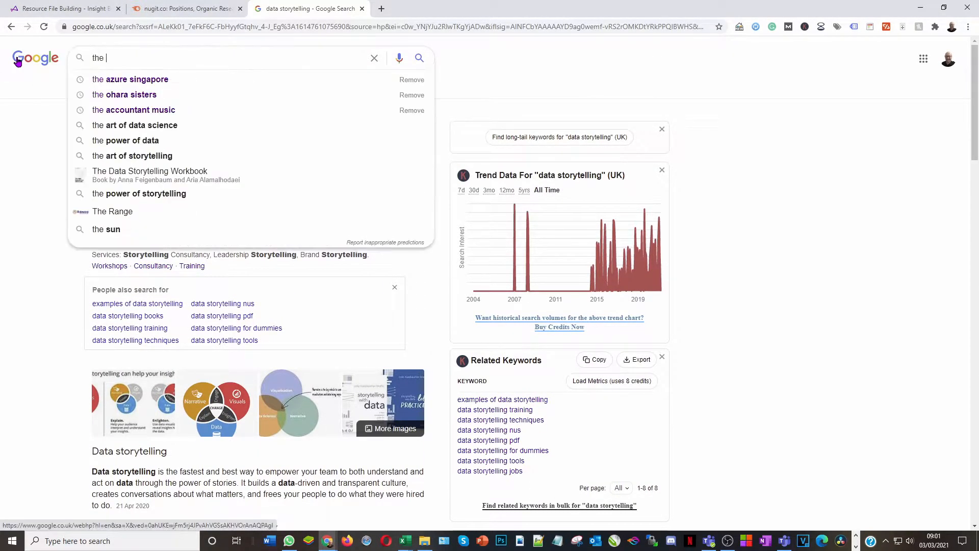
{"action": "type", "text": "story mill"}
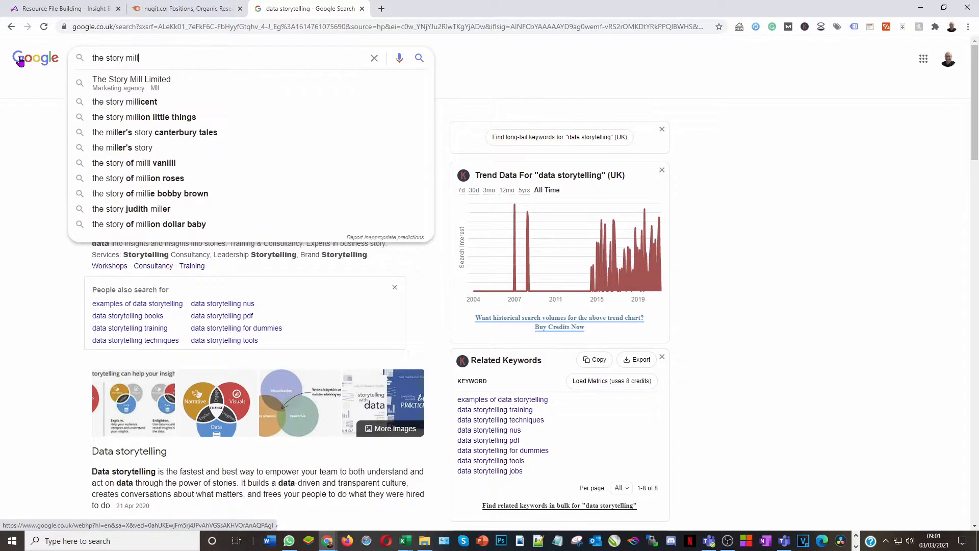
{"action": "key", "text": "Return"}
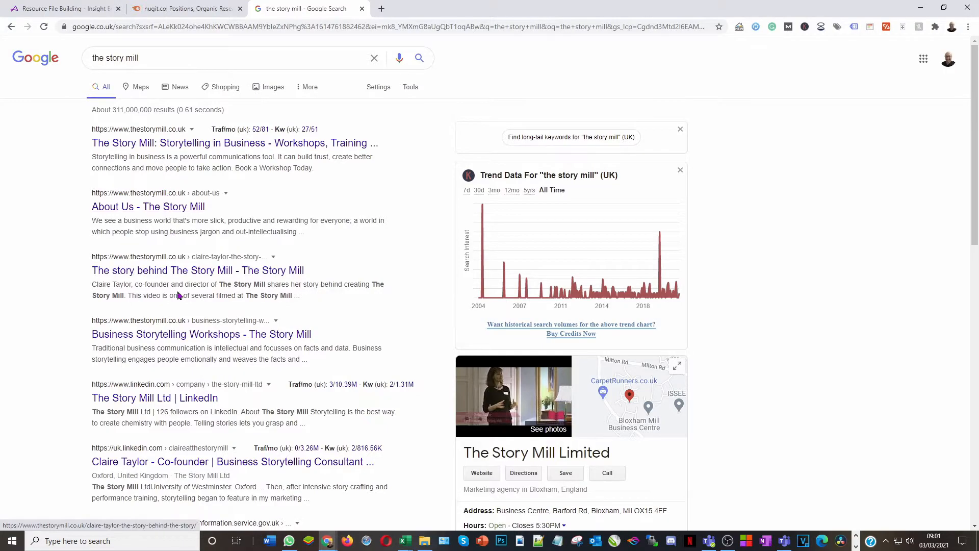
{"action": "scroll", "coordinate": [252, 417], "scroll_direction": "down", "scroll_amount": 1}
{"action": "scroll", "coordinate": [252, 417], "scroll_direction": "down", "scroll_amount": 7}
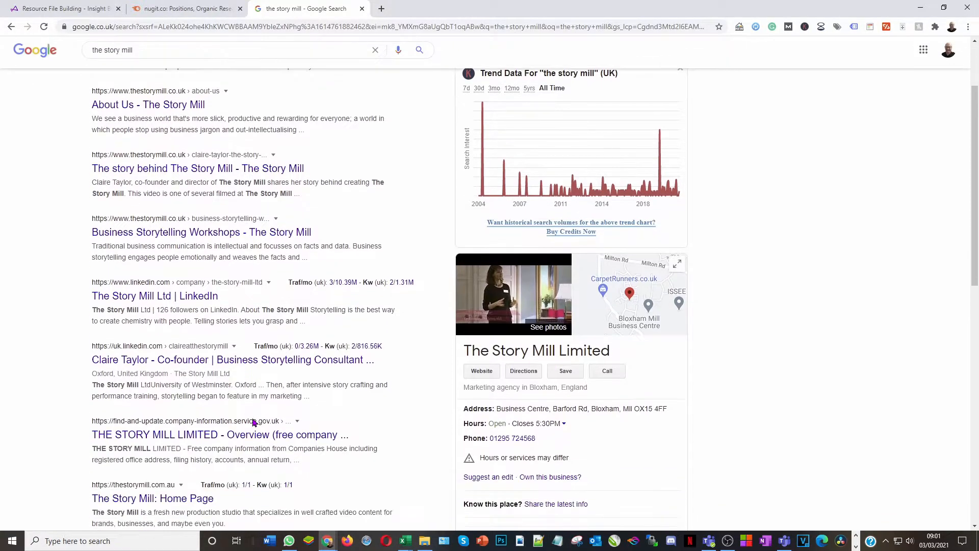
Examine the remaining "the story mill" results, the company profile and the long-tail keywords for related competitors
{"action": "scroll", "coordinate": [252, 418], "scroll_direction": "up", "scroll_amount": 4}
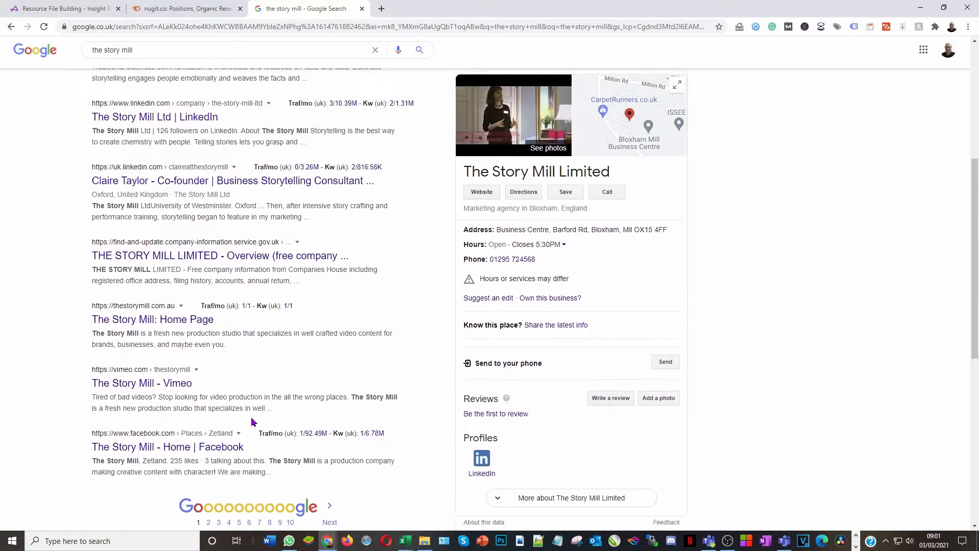
{"action": "scroll", "coordinate": [673, 381], "scroll_direction": "down", "scroll_amount": 7}
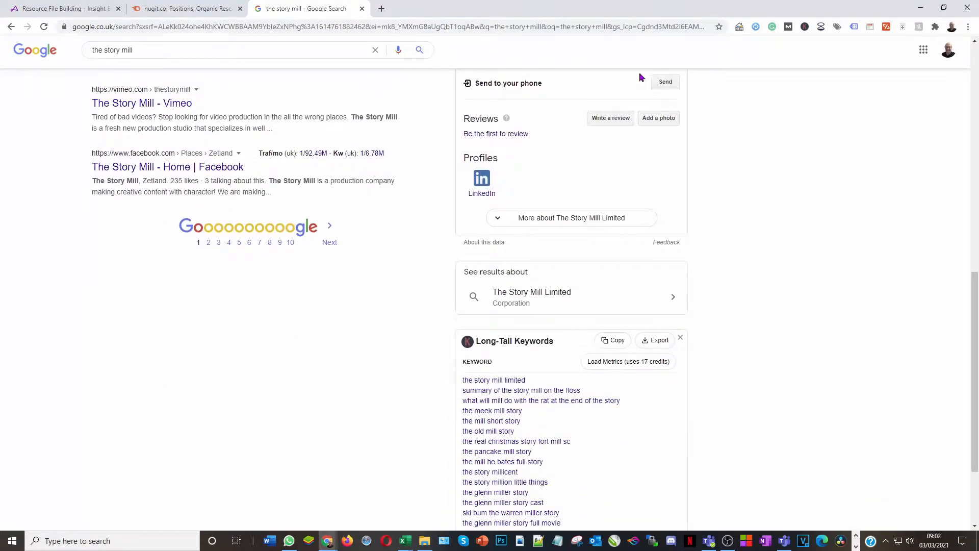
{"action": "scroll", "coordinate": [648, 376], "scroll_direction": "down", "scroll_amount": 3}
{"action": "scroll", "coordinate": [648, 376], "scroll_direction": "up", "scroll_amount": 8}
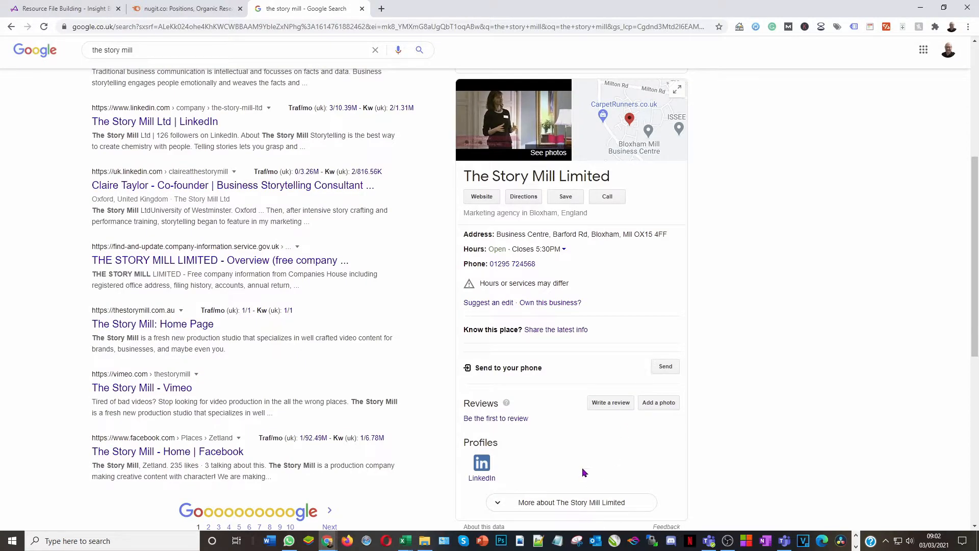
{"action": "scroll", "coordinate": [584, 472], "scroll_direction": "up", "scroll_amount": 1}
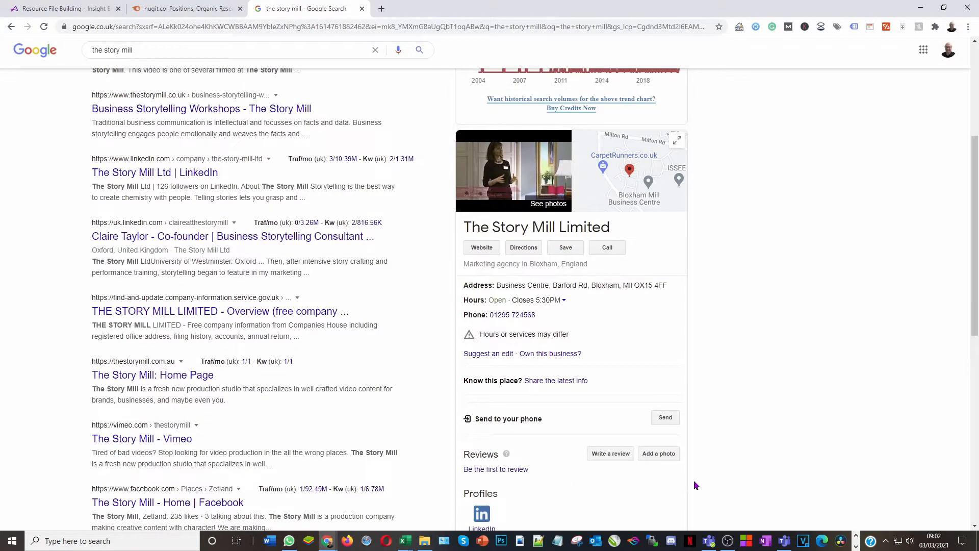
{"action": "scroll", "coordinate": [614, 456], "scroll_direction": "up", "scroll_amount": 3}
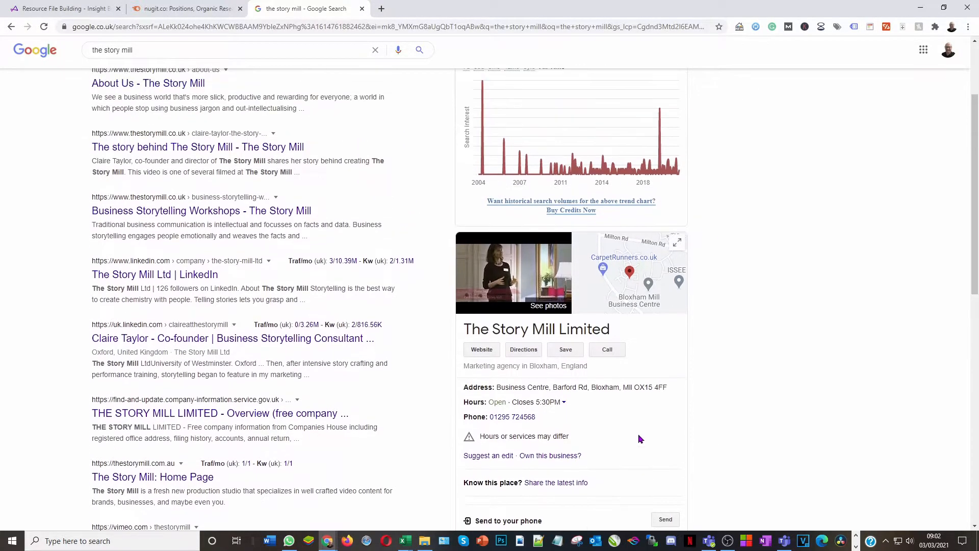
{"action": "scroll", "coordinate": [616, 434], "scroll_direction": "up", "scroll_amount": 1}
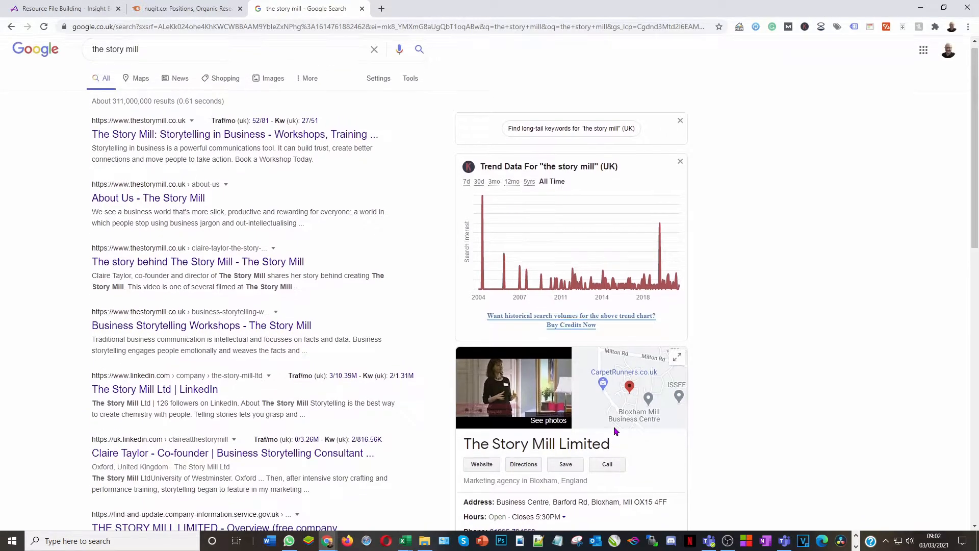
Search Google for "nugit" and look through the results, related keywords and "People also search for" companies for similar competitors
{"action": "left_click_drag", "start_coordinate": [157, 57], "coordinate": [55, 78]}
{"action": "type", "text": "nugit"}
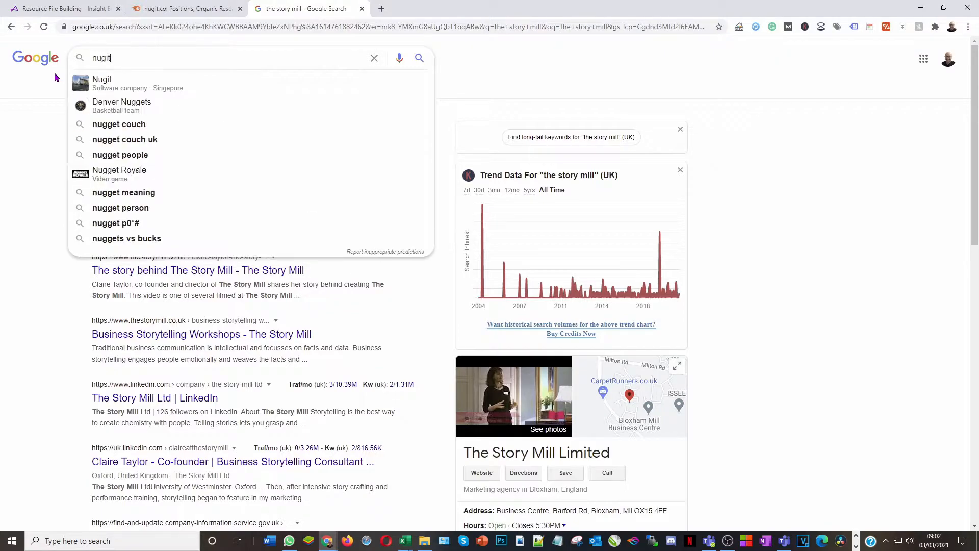
{"action": "key", "text": "Return"}
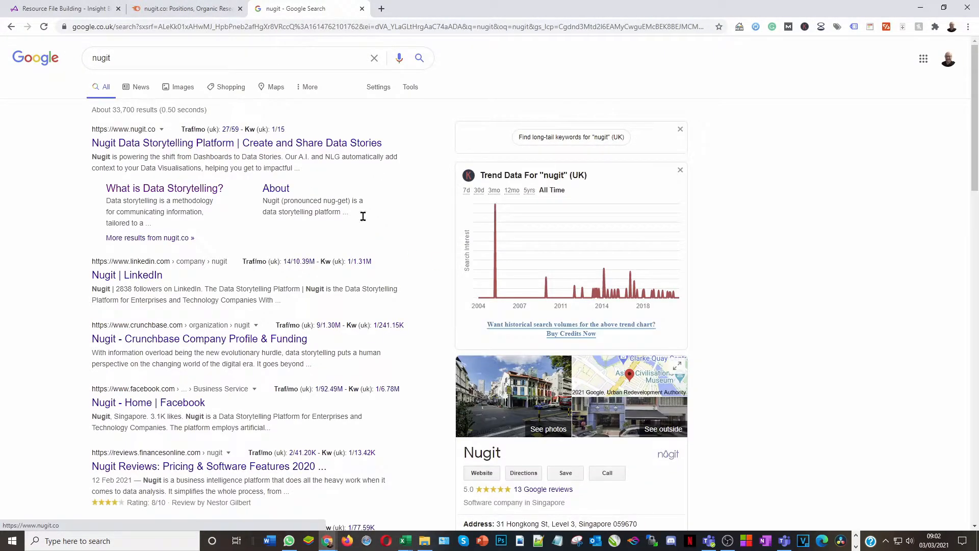
{"action": "scroll", "coordinate": [730, 346], "scroll_direction": "down", "scroll_amount": 4}
{"action": "scroll", "coordinate": [711, 295], "scroll_direction": "down", "scroll_amount": 9}
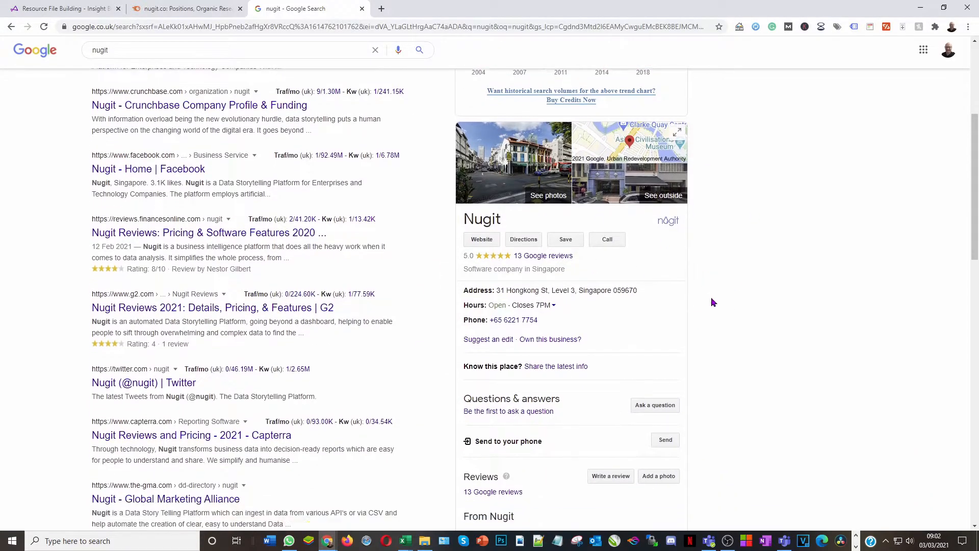
{"action": "scroll", "coordinate": [725, 292], "scroll_direction": "down", "scroll_amount": 9}
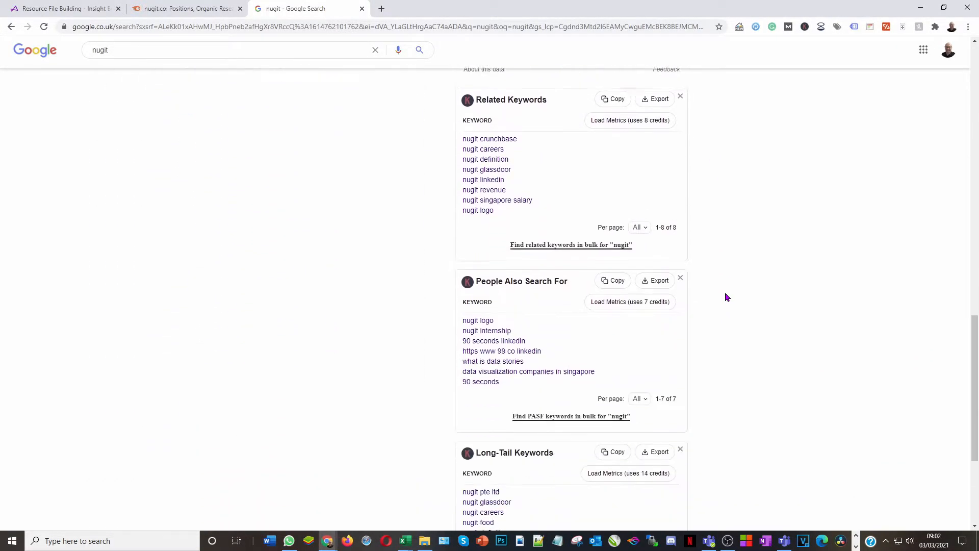
{"action": "scroll", "coordinate": [724, 283], "scroll_direction": "up", "scroll_amount": 5}
{"action": "scroll", "coordinate": [724, 285], "scroll_direction": "up", "scroll_amount": 7}
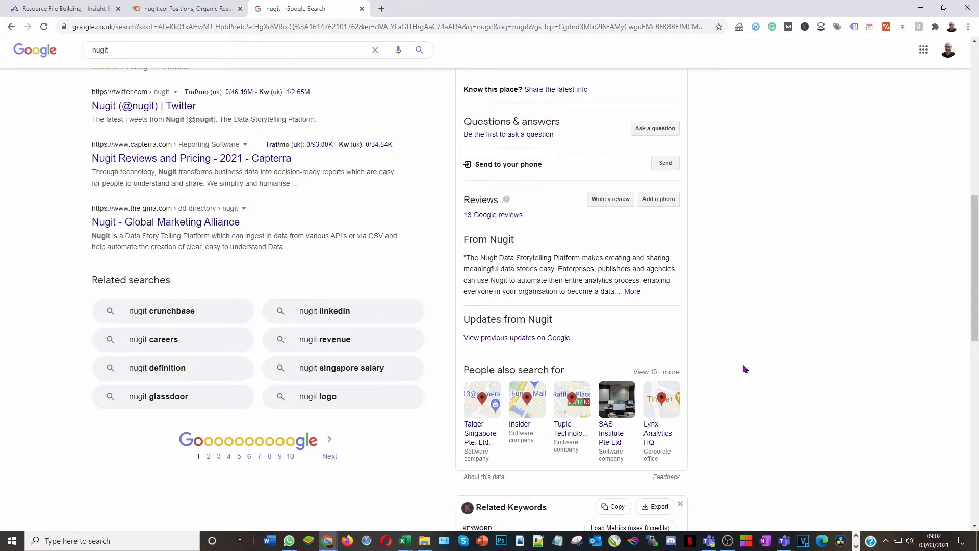
{"action": "scroll", "coordinate": [740, 341], "scroll_direction": "up", "scroll_amount": 6}
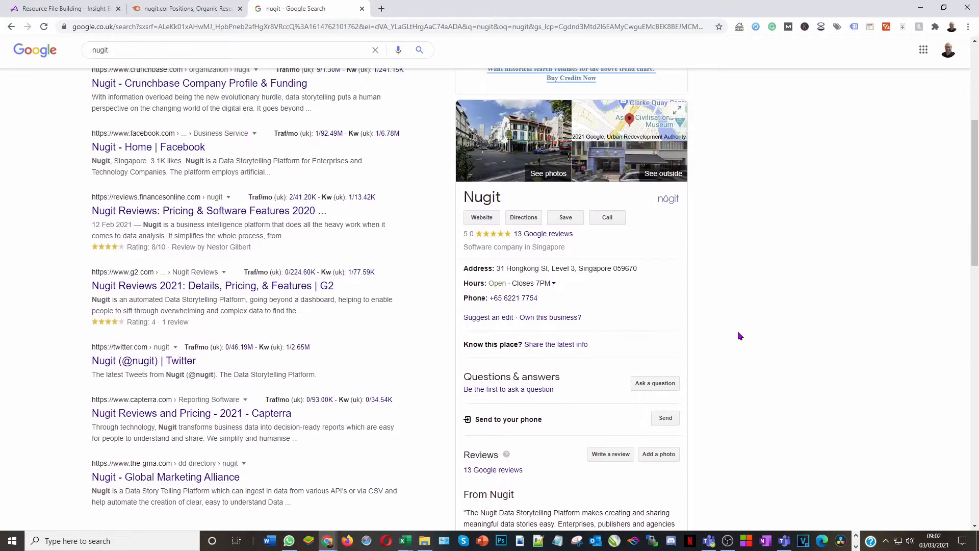
{"action": "scroll", "coordinate": [739, 332], "scroll_direction": "up", "scroll_amount": 4}
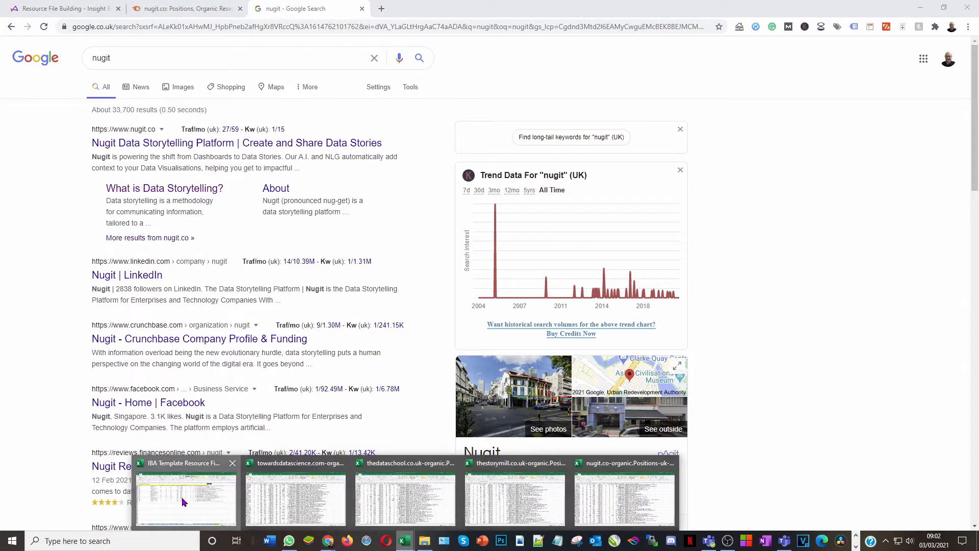
Switch to the IBA Template Resource File in Excel and filter the Competitors sheet's Domain column to domains containing "journalism"
{"action": "left_click", "coordinate": [184, 503]}
{"action": "left_click", "coordinate": [446, 511]}
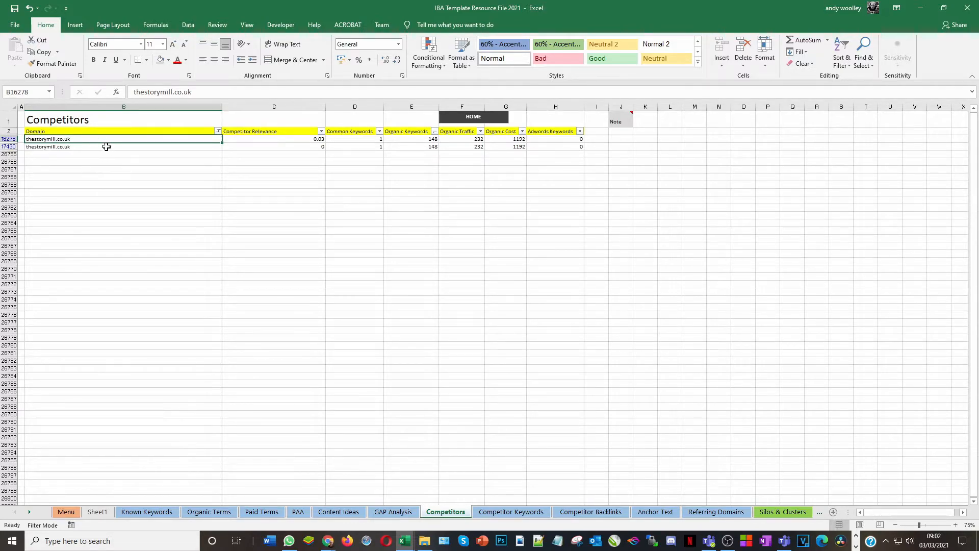
{"action": "left_click", "coordinate": [218, 132]}
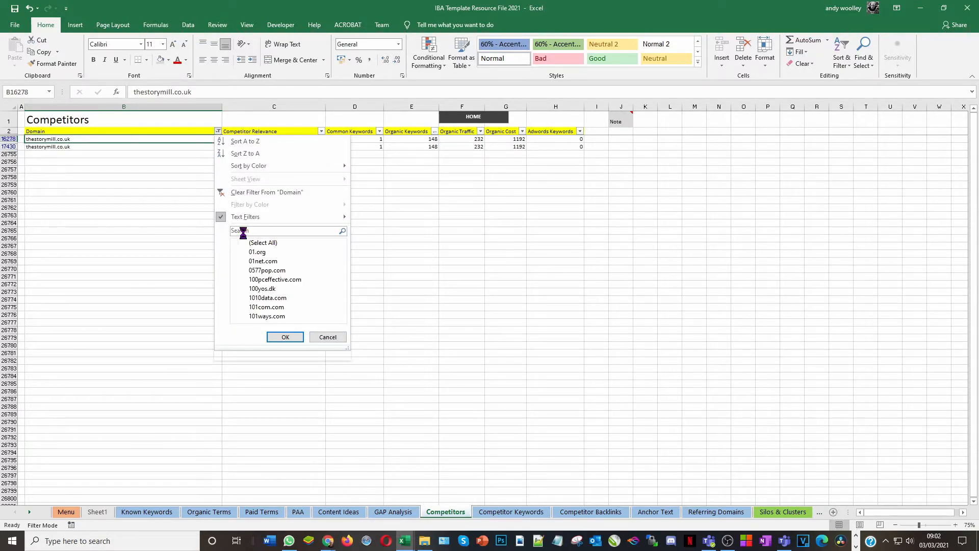
{"action": "left_click", "coordinate": [245, 245]}
{"action": "left_click", "coordinate": [248, 231]}
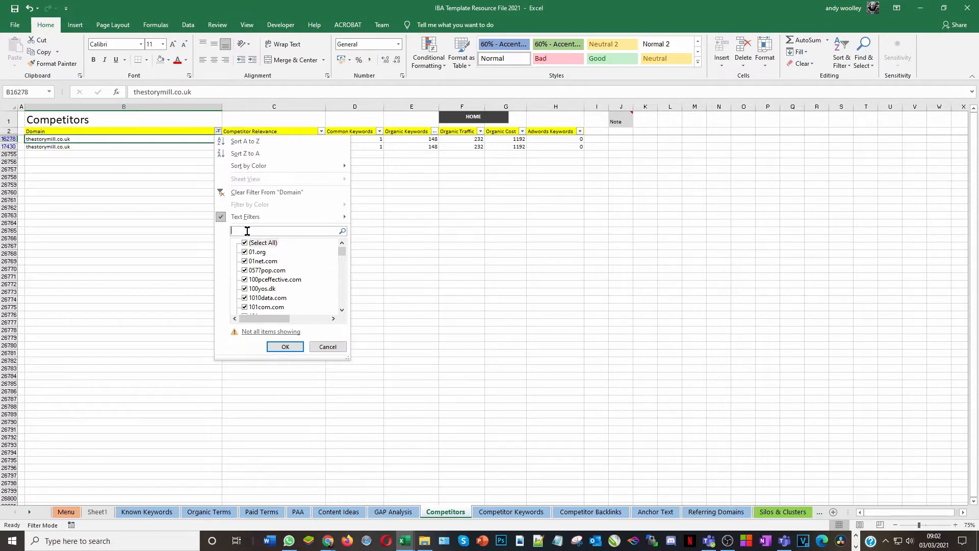
{"action": "type", "text": "data journalism"}
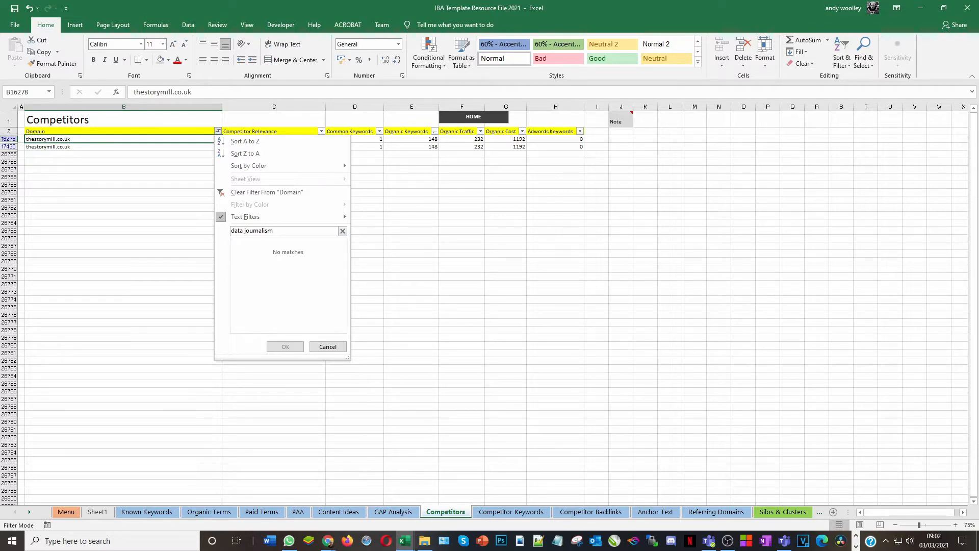
{"action": "left_click", "coordinate": [245, 231]}
{"action": "key", "text": "BackSpace"}
{"action": "key", "text": "BackSpace"}
{"action": "key", "text": "BackSpace"}
{"action": "key", "text": "BackSpace"}
{"action": "key", "text": "BackSpace"}
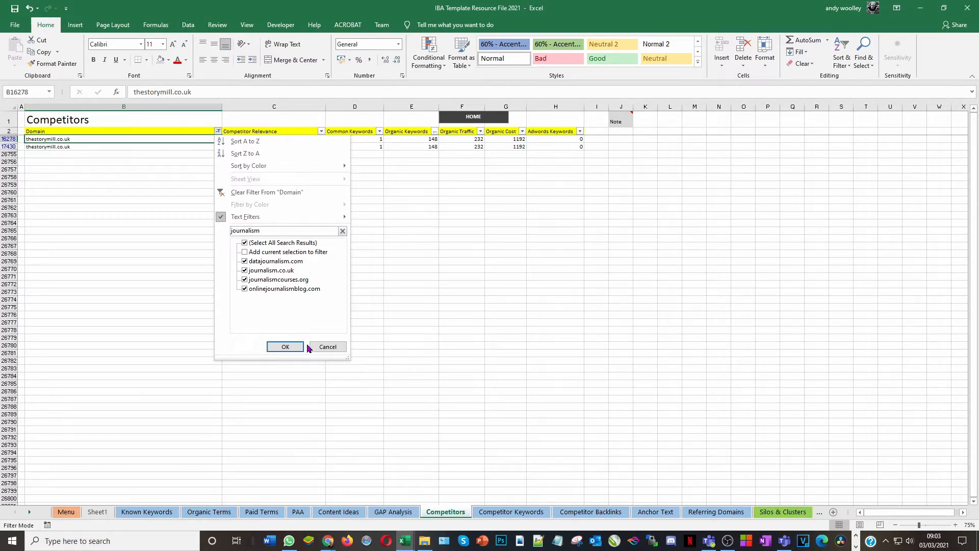
{"action": "left_click", "coordinate": [288, 347]}
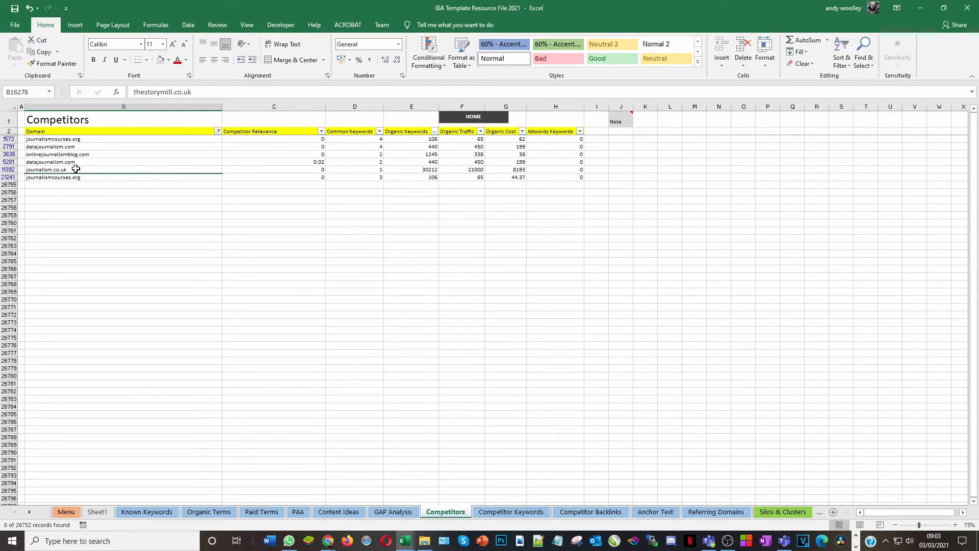
Copy the domain datajournalism.com from cell B2791 of the filtered Competitors list
{"action": "left_click", "coordinate": [79, 146]}
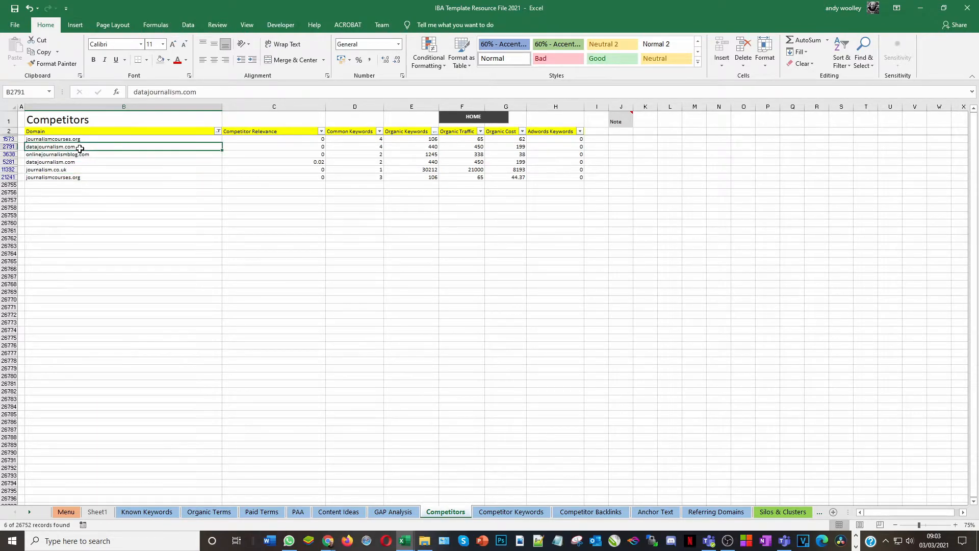
{"action": "triple_click", "coordinate": [228, 93]}
{"action": "key", "text": "ctrl+c"}
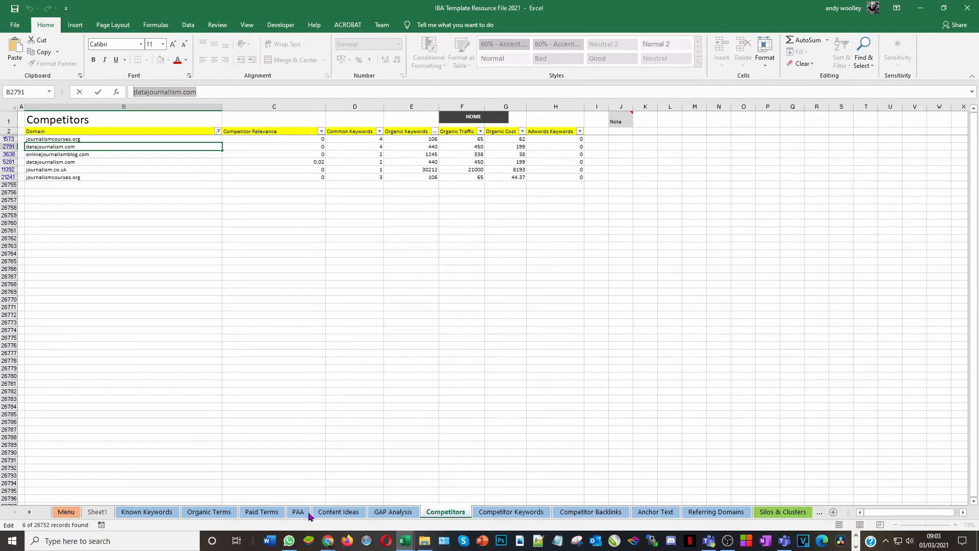
Switch to Semrush in Chrome and run Organic Research on datajournalism.com in place of the Nugit address
{"action": "left_click", "coordinate": [330, 542]}
{"action": "left_click", "coordinate": [382, 497]}
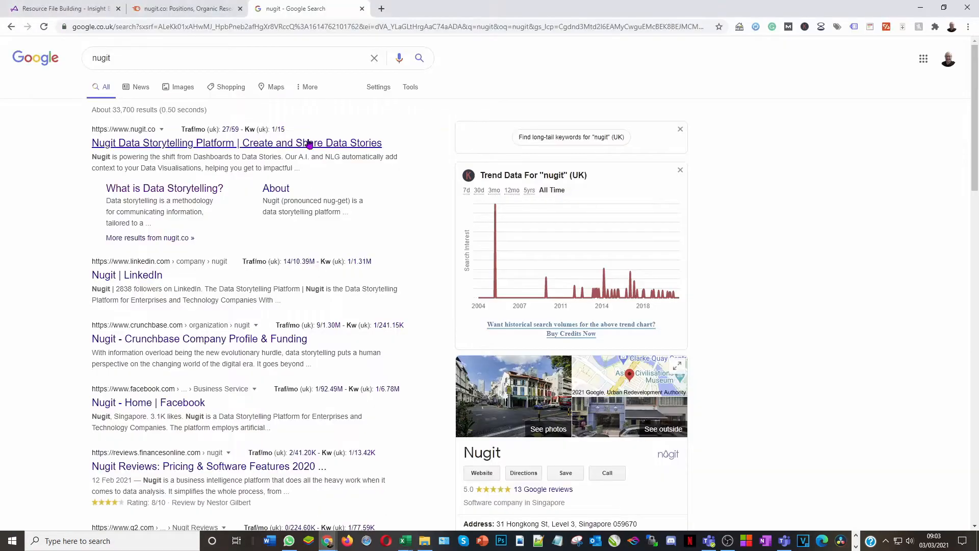
{"action": "left_click", "coordinate": [188, 9]}
{"action": "left_click", "coordinate": [211, 70]}
{"action": "key", "text": "ctrl+a"}
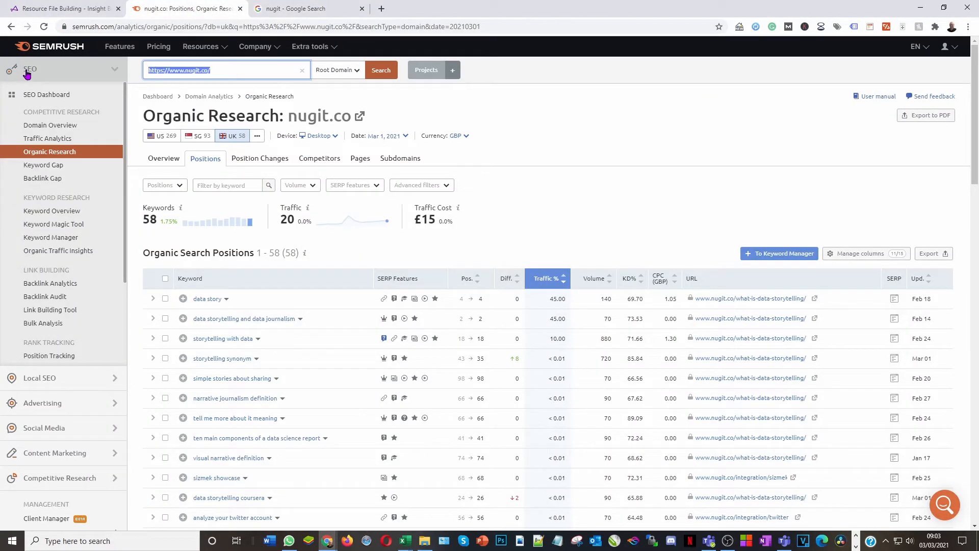
{"action": "key", "text": "ctrl+v"}
{"action": "left_click", "coordinate": [384, 71]}
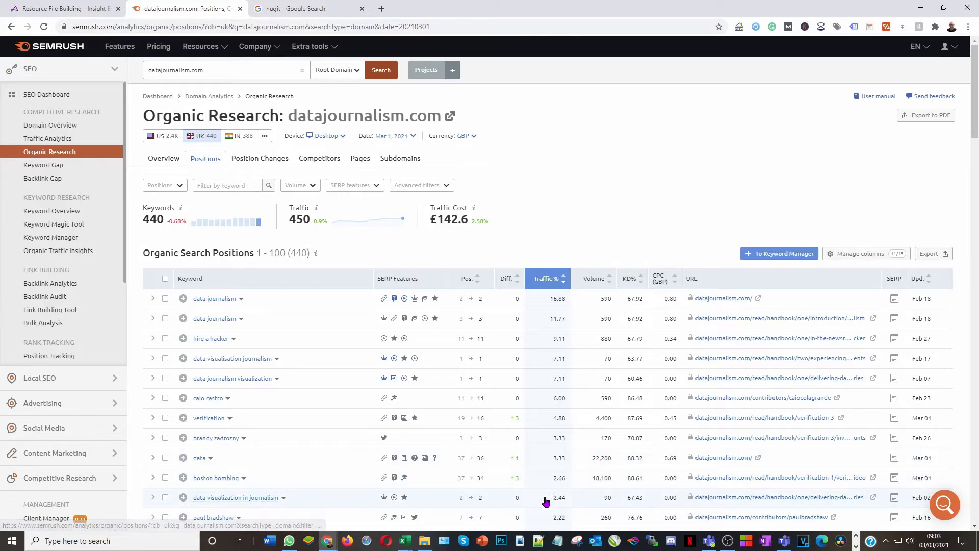
Look over the datajournalism.com organic positions, export them as an Excel file and open the export
{"action": "scroll", "coordinate": [507, 459], "scroll_direction": "down", "scroll_amount": 4}
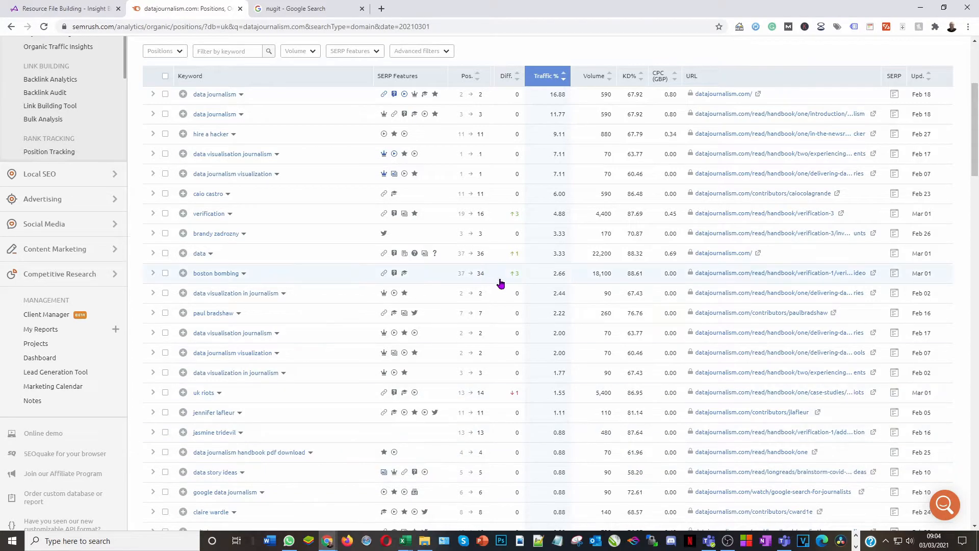
{"action": "scroll", "coordinate": [492, 276], "scroll_direction": "up", "scroll_amount": 4}
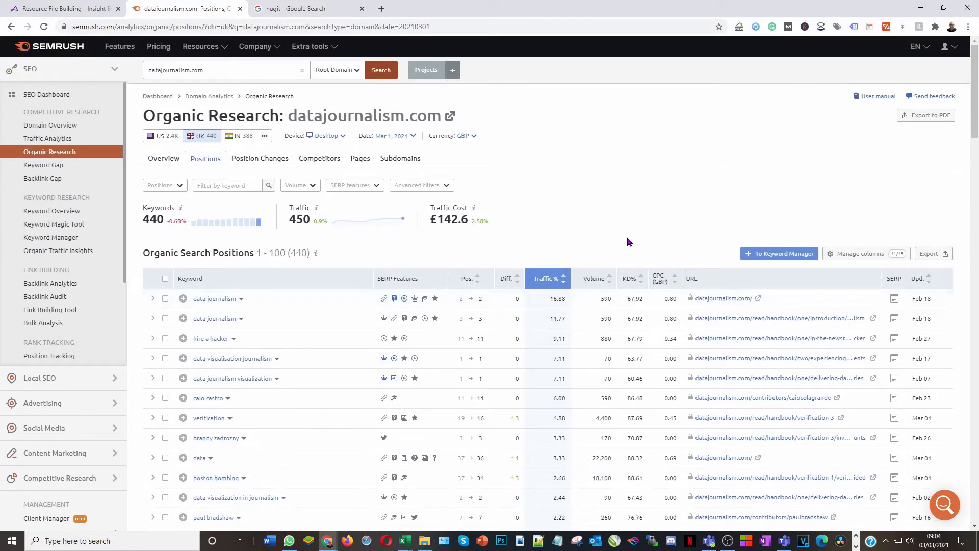
{"action": "left_click", "coordinate": [938, 254]}
{"action": "left_click", "coordinate": [831, 350]}
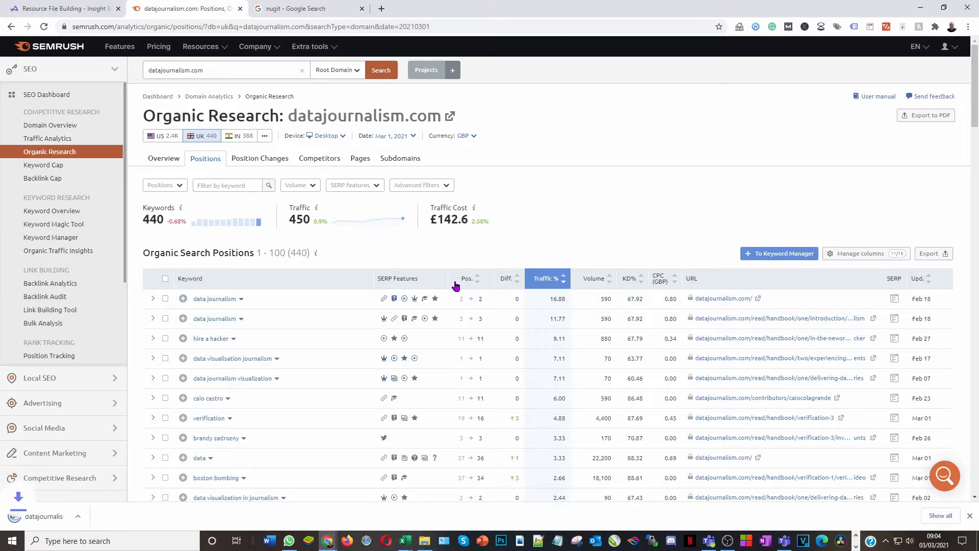
{"action": "key", "text": "alt+Tab"}
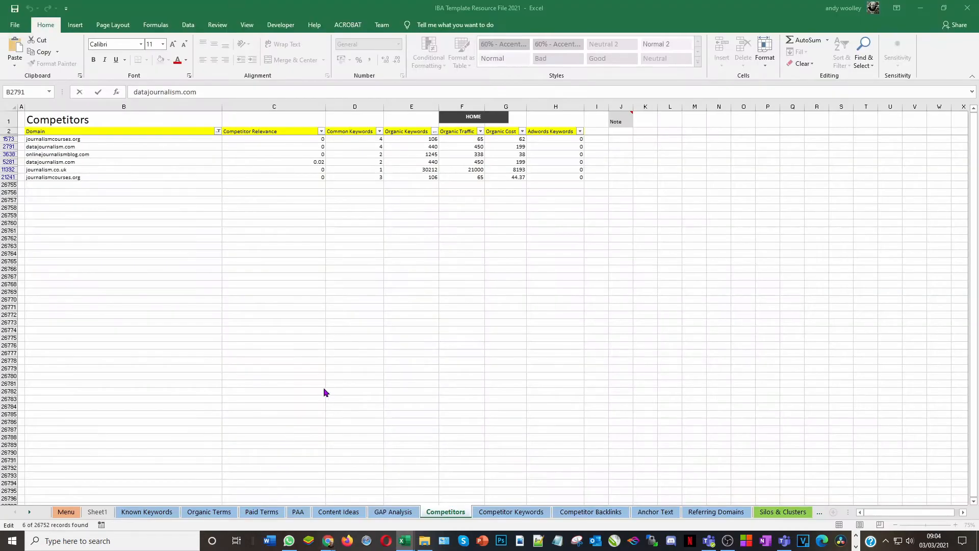
{"action": "left_click", "coordinate": [598, 301]}
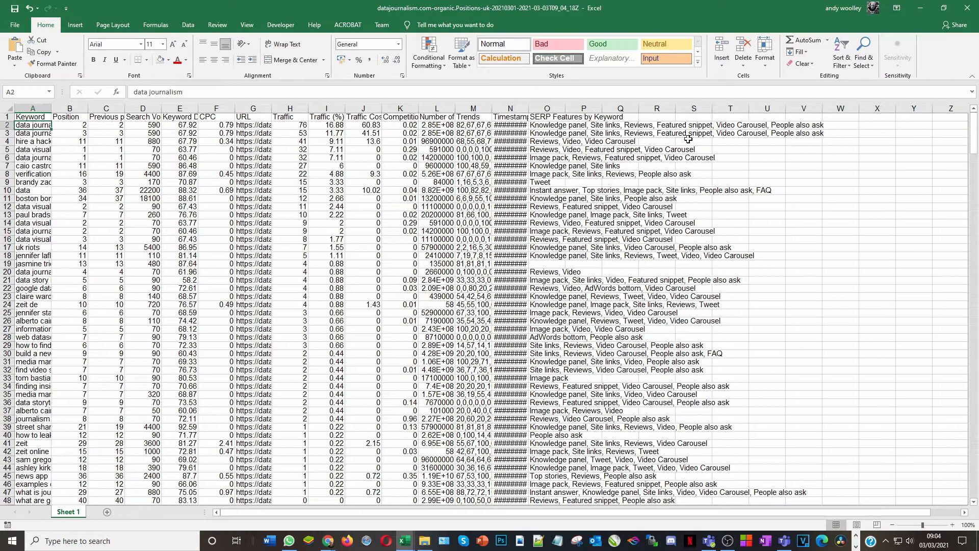
Copy all data rows of the datajournalism.com export without the header, from A2 through column O of row 441
{"action": "left_click_drag", "start_coordinate": [973, 132], "coordinate": [970, 517]}
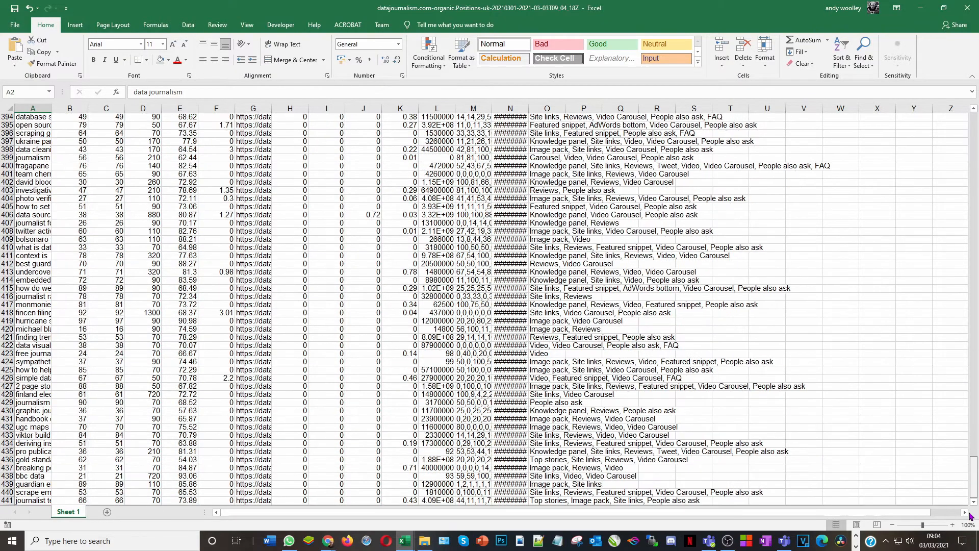
{"action": "left_click", "coordinate": [553, 498], "text": "shift"}
{"action": "left_click", "coordinate": [45, 51]}
Paste the copied rows into the Competitor Keywords sheet of the IBA Template Resource File, starting at the first empty Keyword cell, C14107
{"action": "mouse_move", "coordinate": [405, 545]}
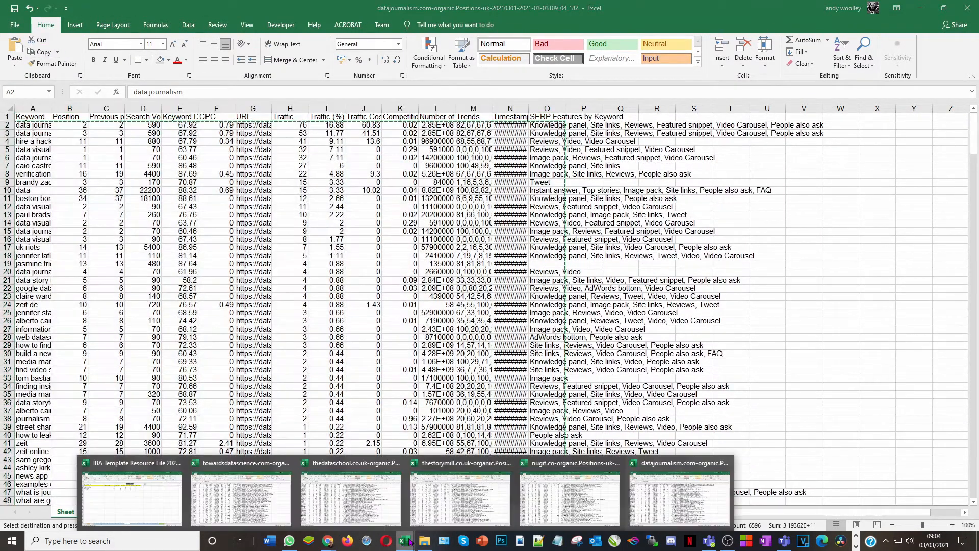
{"action": "left_click", "coordinate": [131, 498]}
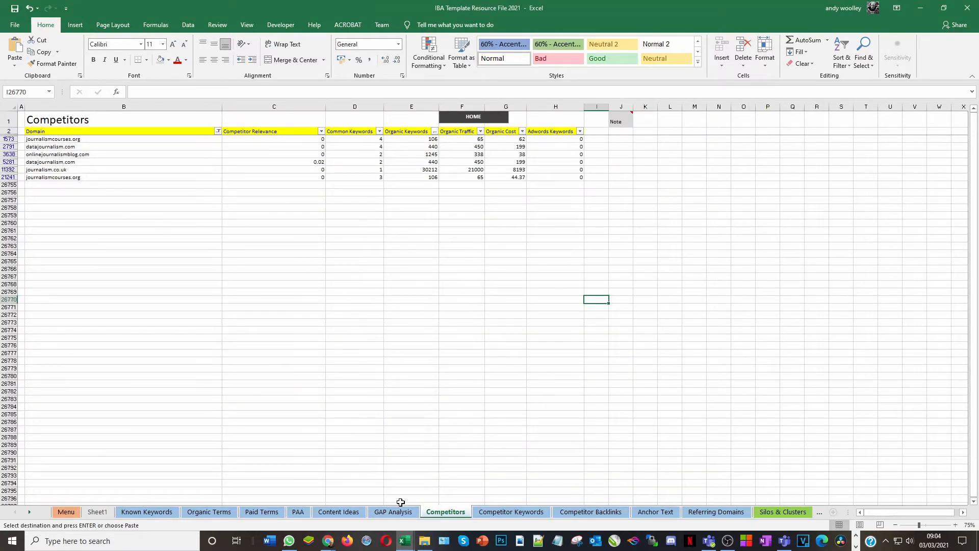
{"action": "left_click", "coordinate": [498, 512]}
{"action": "left_click", "coordinate": [158, 291]}
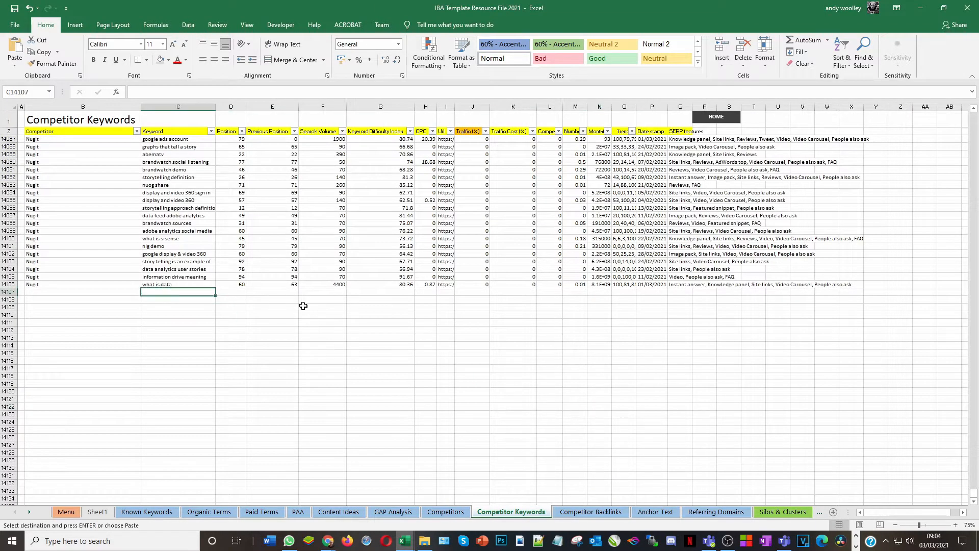
{"action": "key", "text": "ctrl+v"}
Start entering the competitor name in B14107, beside the first row pasted from the datajournalism.com export
{"action": "left_click", "coordinate": [54, 292]}
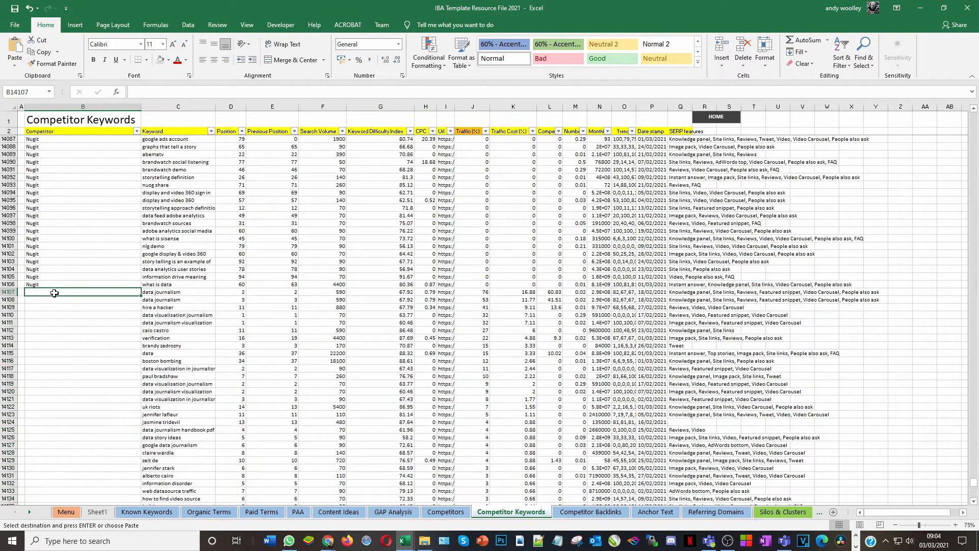
{"action": "type", "text": "Data"}
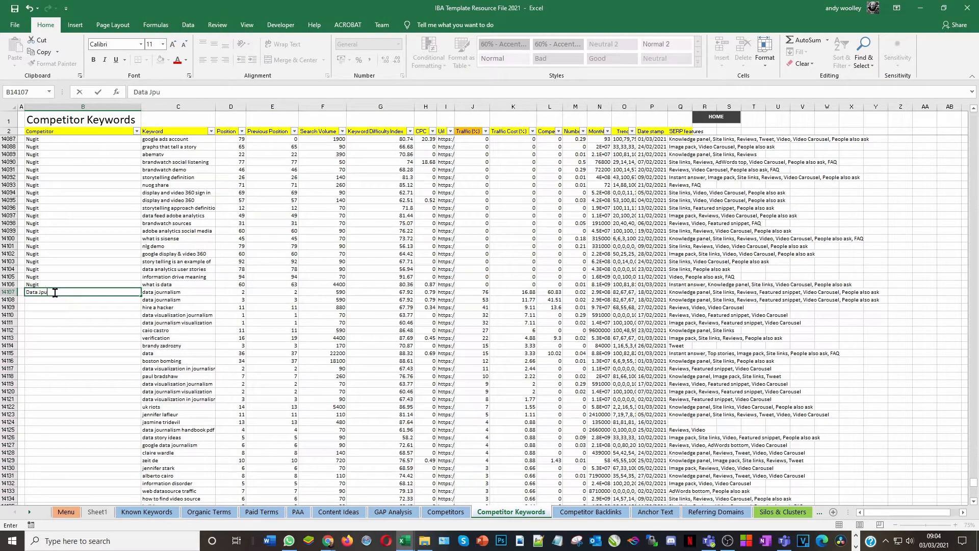
{"action": "type", "text": " Jpu"}
{"action": "scroll", "coordinate": [54, 293], "scroll_direction": "up", "scroll_amount": 16}
{"action": "left_click", "coordinate": [55, 292]}
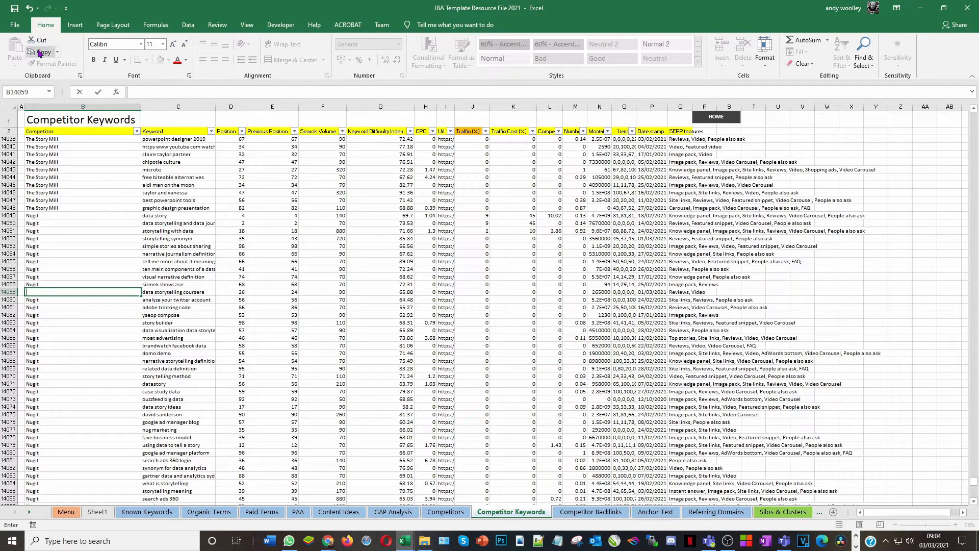
{"action": "left_click", "coordinate": [29, 9]}
{"action": "scroll", "coordinate": [292, 289], "scroll_direction": "down", "scroll_amount": 12}
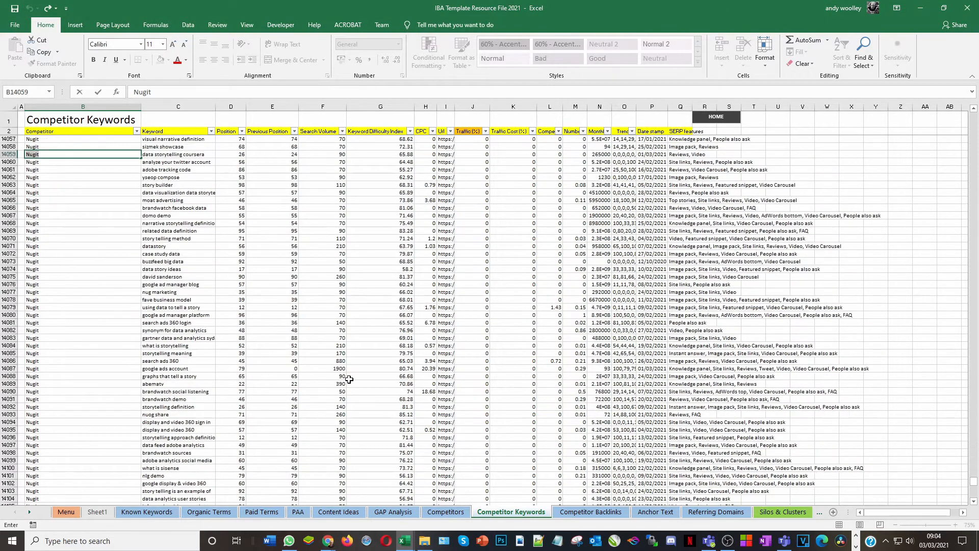
Correct the competitor name in B14107 to Data Journalism and fill it down beside all the pasted datajournalism.com rows
{"action": "left_click", "coordinate": [70, 383]}
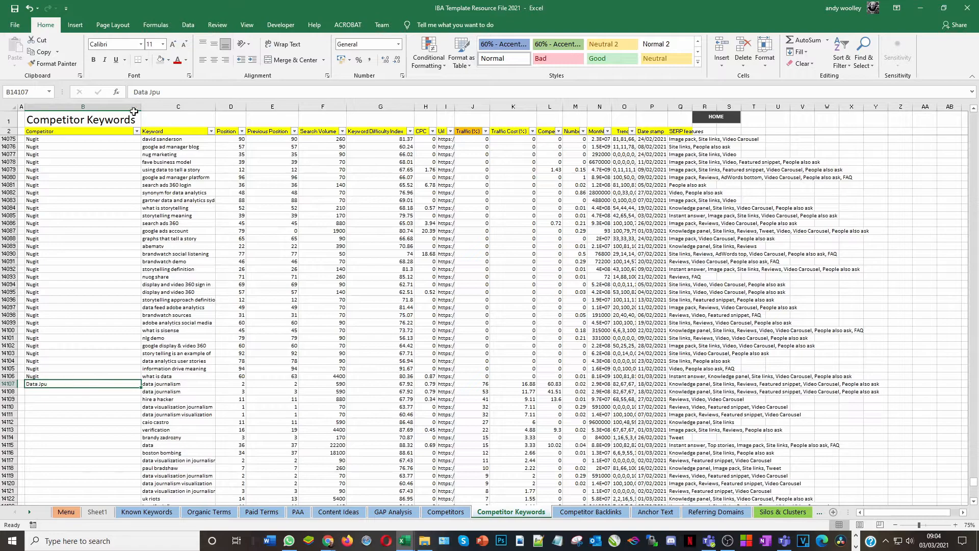
{"action": "left_click", "coordinate": [167, 92]}
{"action": "key", "text": "BackSpace"}
{"action": "key", "text": "BackSpace"}
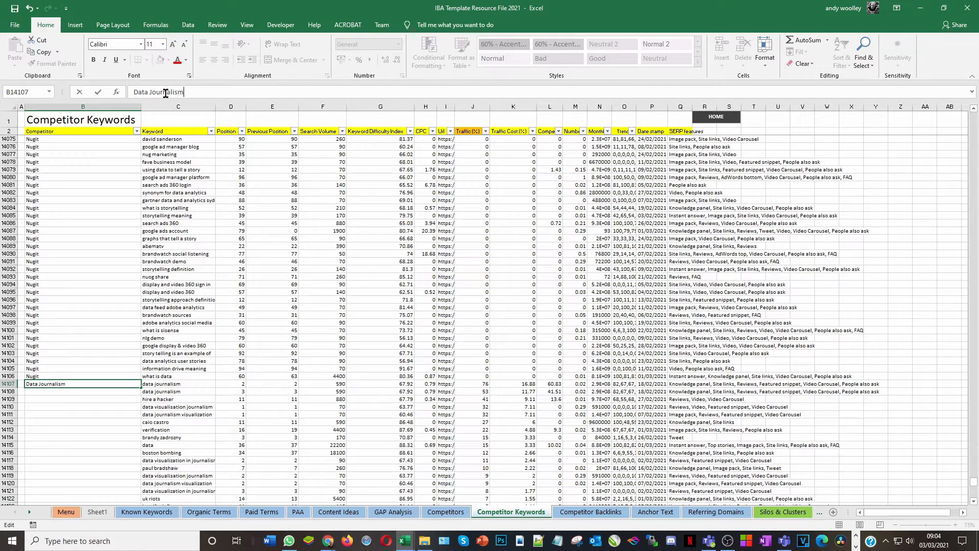
{"action": "double_click", "coordinate": [140, 389]}
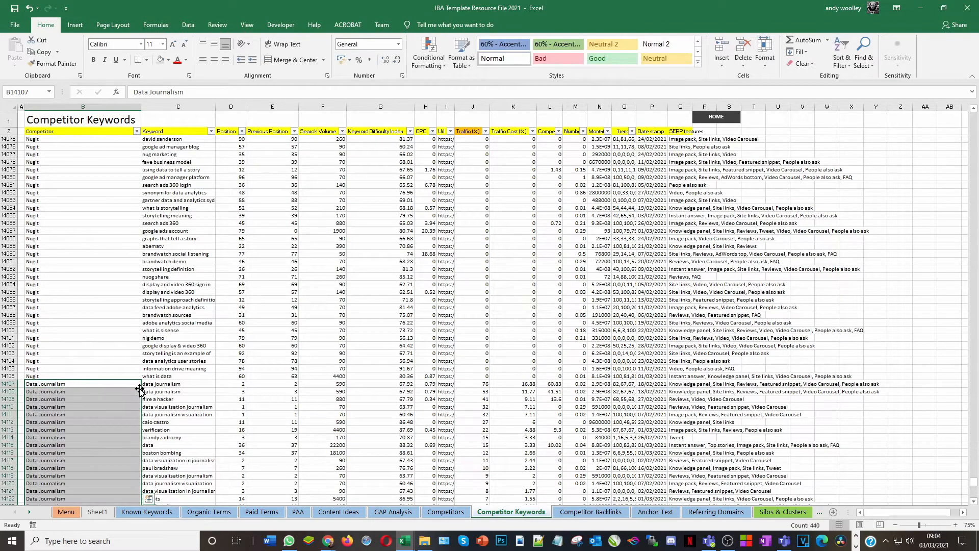
Review the known keywords list on the Menu sheet, focusing on the data storytelling and data journalism entries
{"action": "left_click", "coordinate": [70, 513]}
{"action": "left_click", "coordinate": [137, 346]}
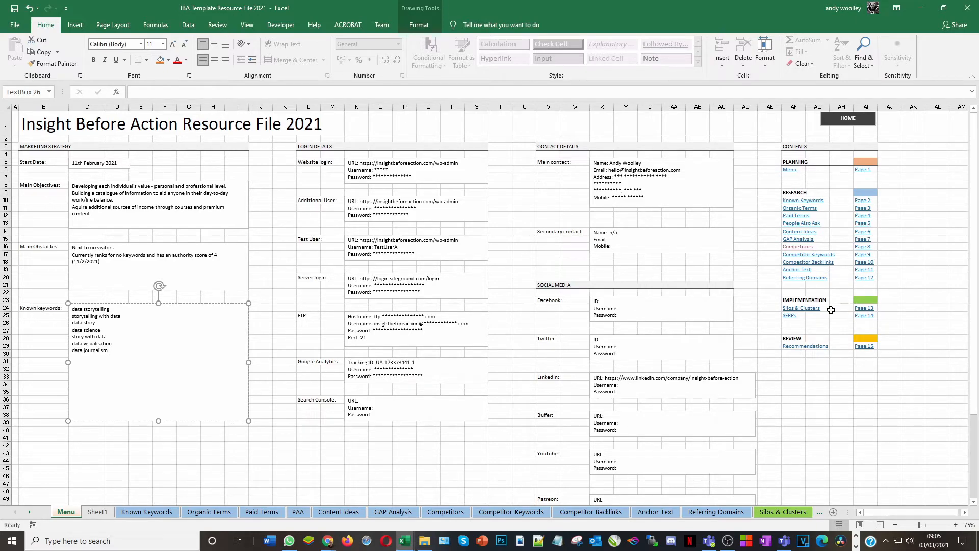
{"action": "left_click_drag", "start_coordinate": [118, 309], "coordinate": [71, 308]}
{"action": "left_click_drag", "start_coordinate": [123, 349], "coordinate": [71, 351]}
{"action": "left_click", "coordinate": [154, 344]}
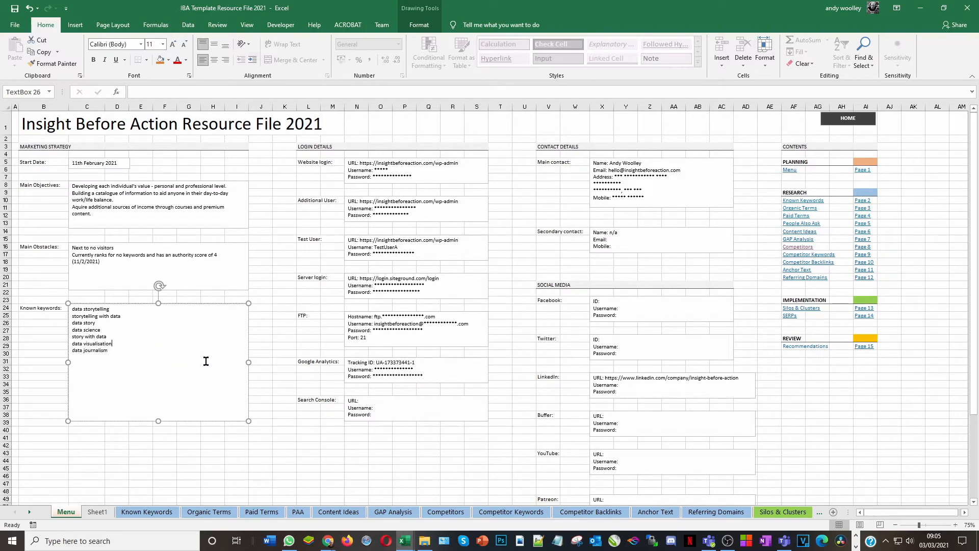